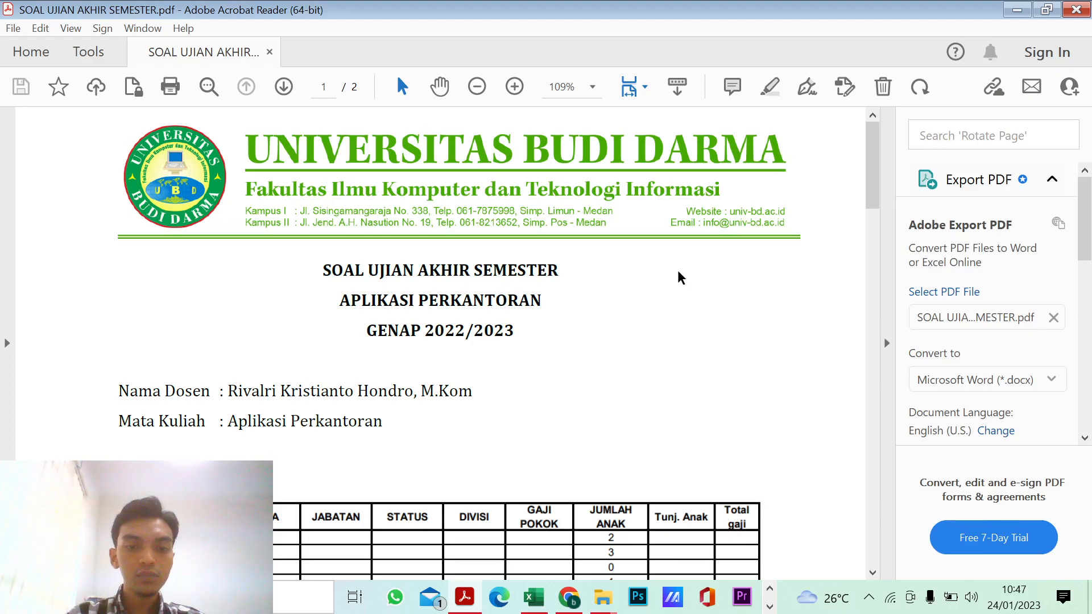
Step: Review the exam PDF's salary table alongside the Excel worksheet, and read the rules for the Jabatan and Status columns
scroll(671, 287, "down", 10)
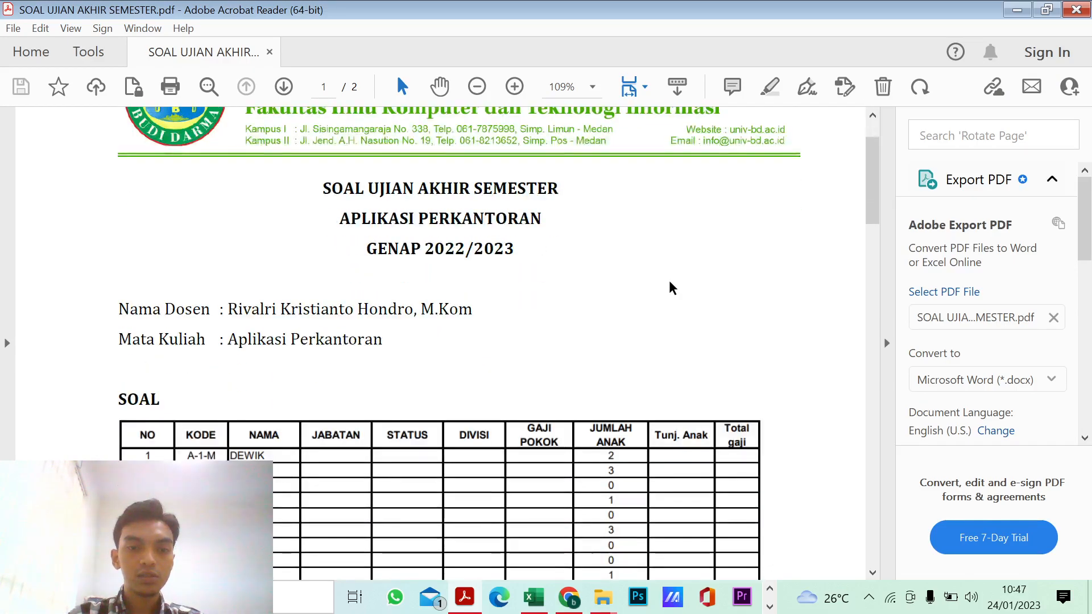
scroll(670, 281, "down", 2)
scroll(667, 280, "up", 4)
left_click(534, 597)
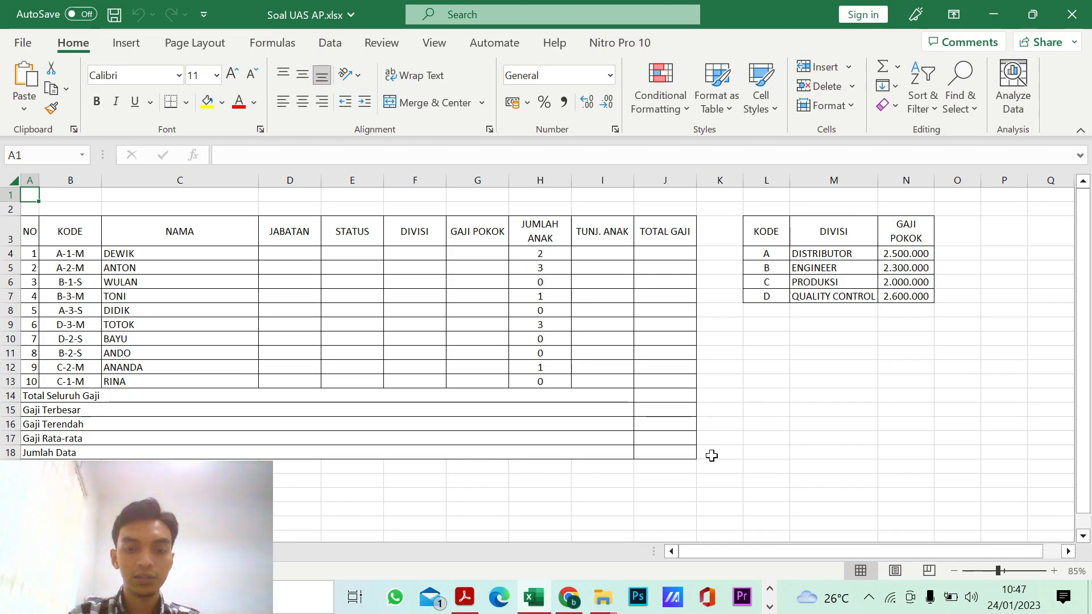
left_click(465, 598)
scroll(458, 428, "down", 5)
scroll(459, 427, "down", 3)
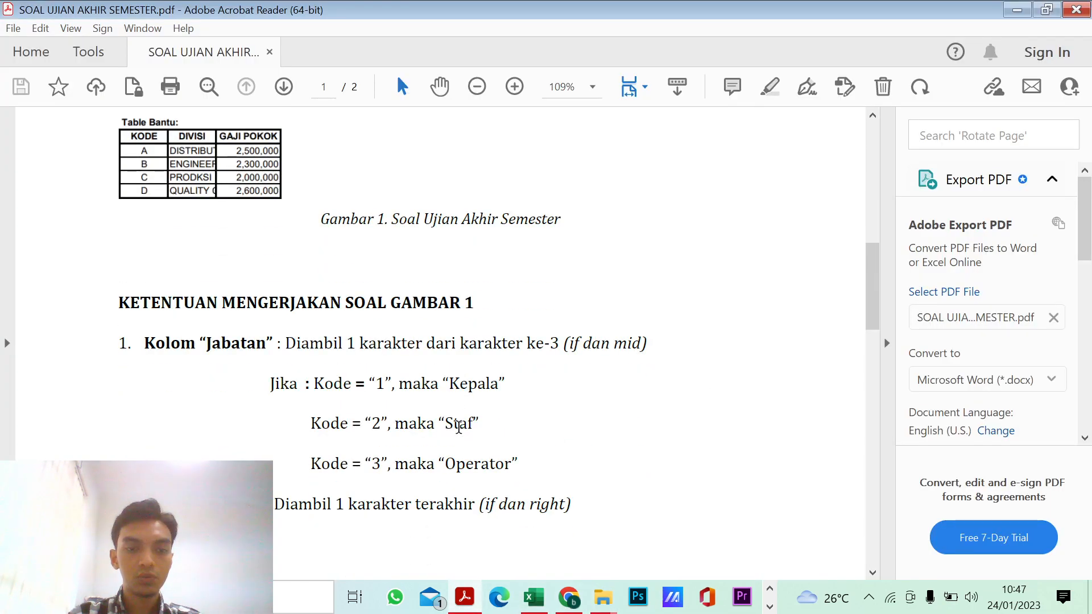
scroll(458, 428, "up", 1)
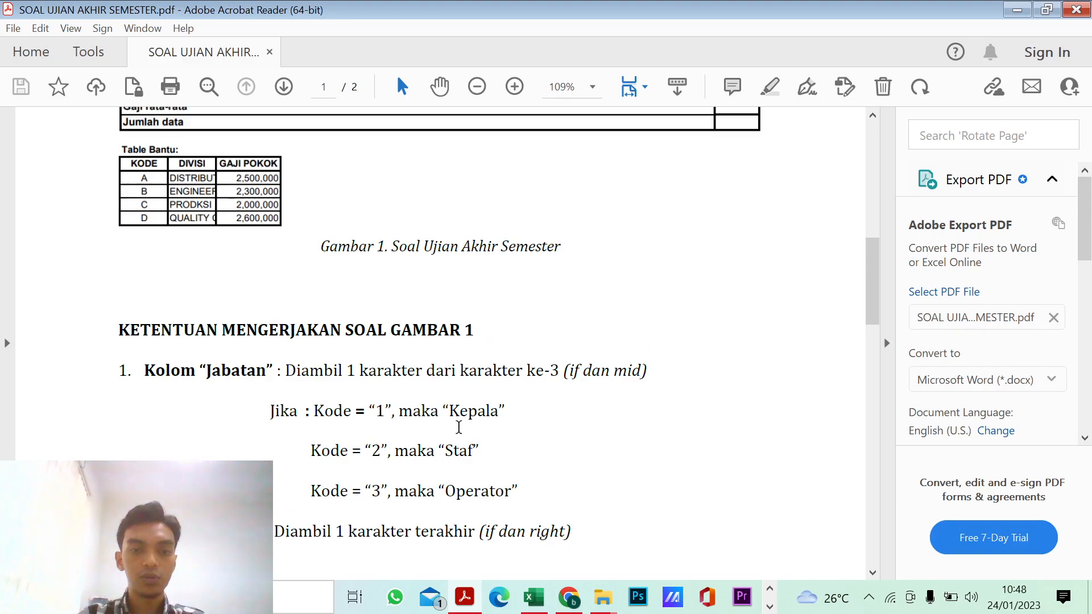
scroll(459, 427, "down", 3)
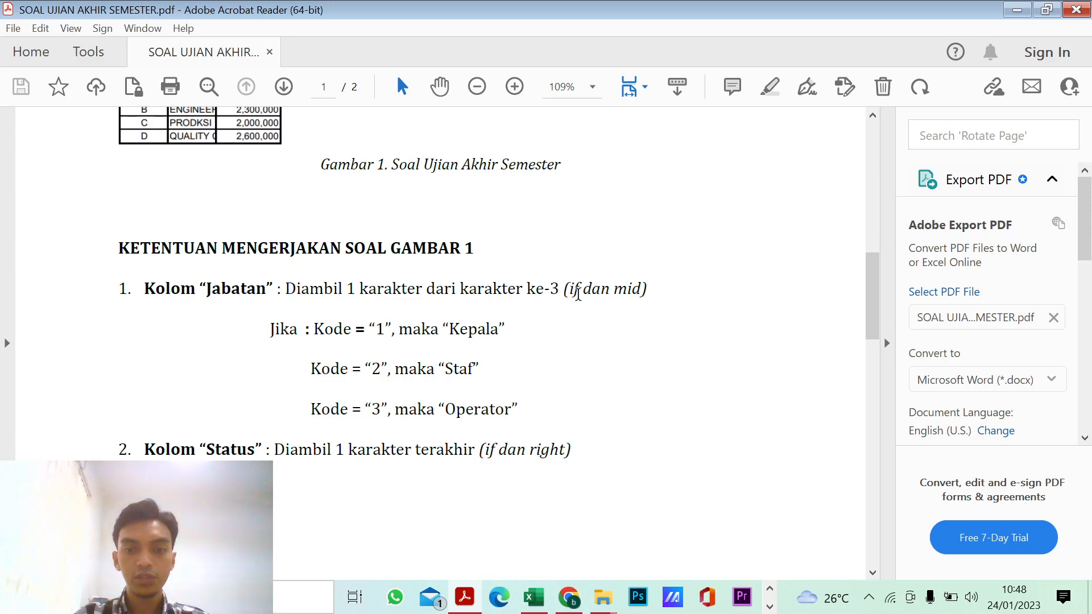
scroll(463, 370, "down", 1)
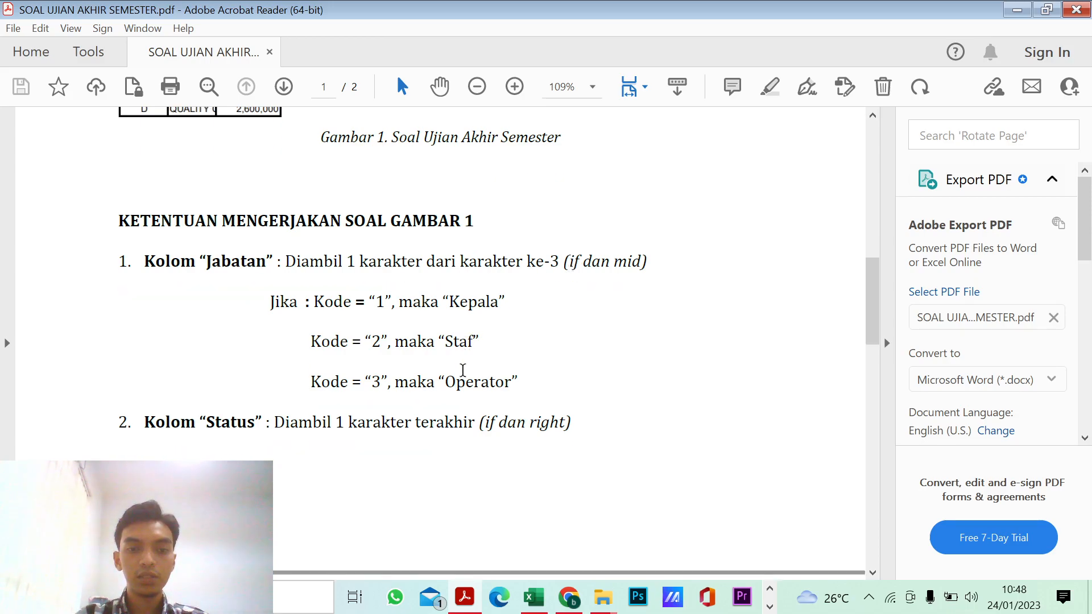
scroll(463, 370, "down", 1)
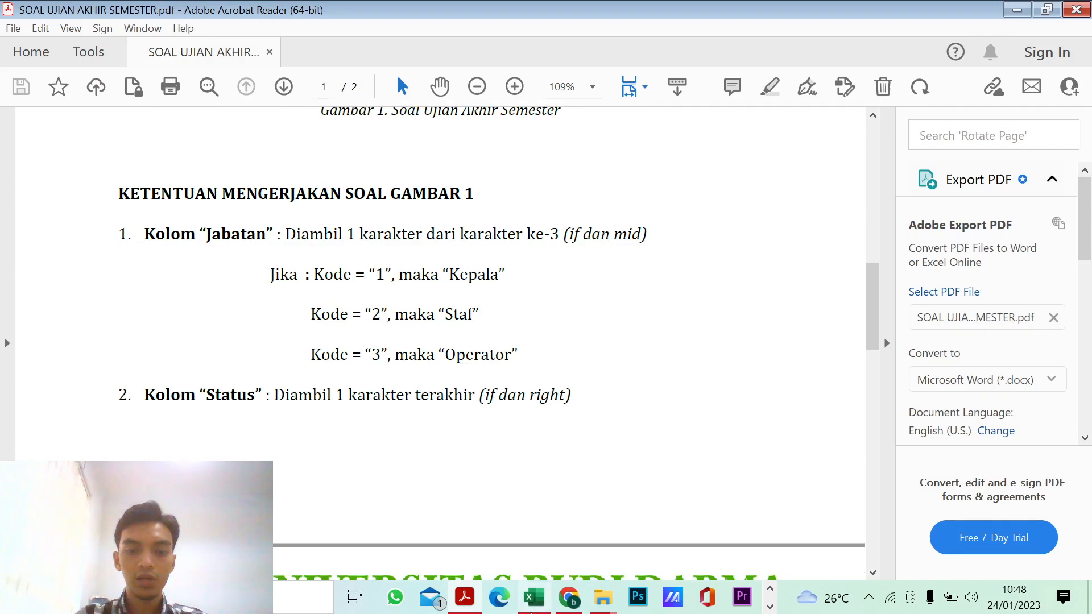
Step: Switch to the Excel workbook and start an IF formula in D4 under JABATAN with a nested MID function
left_click(527, 611)
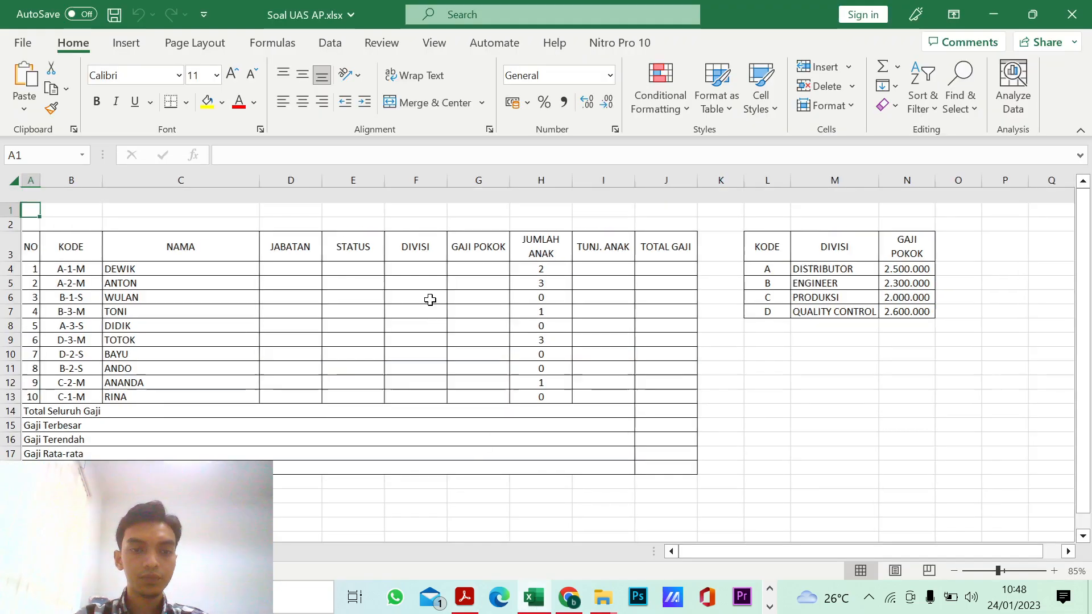
left_click(298, 253)
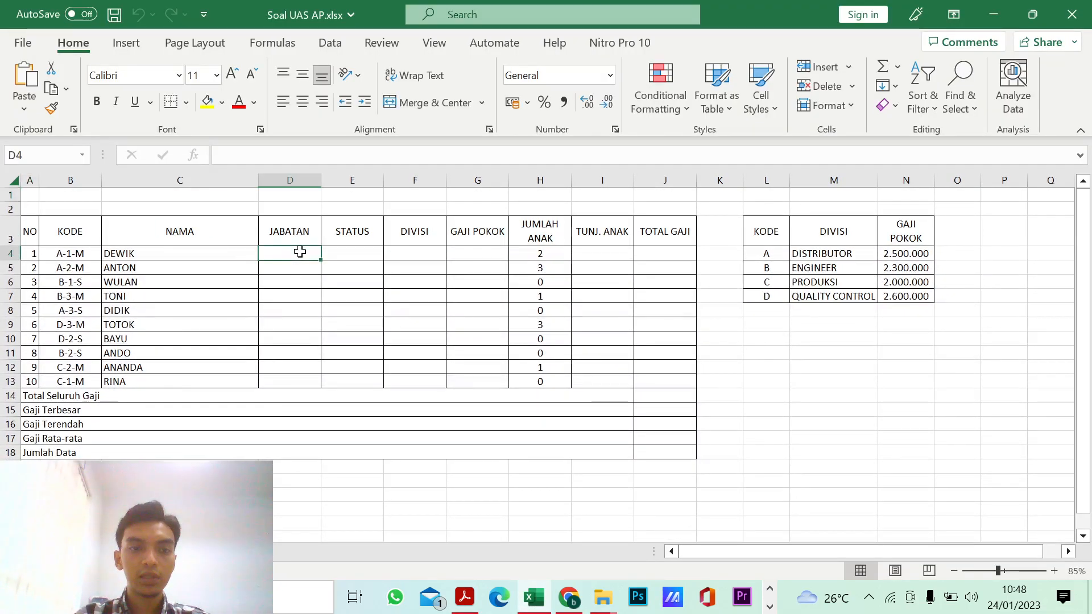
type("=")
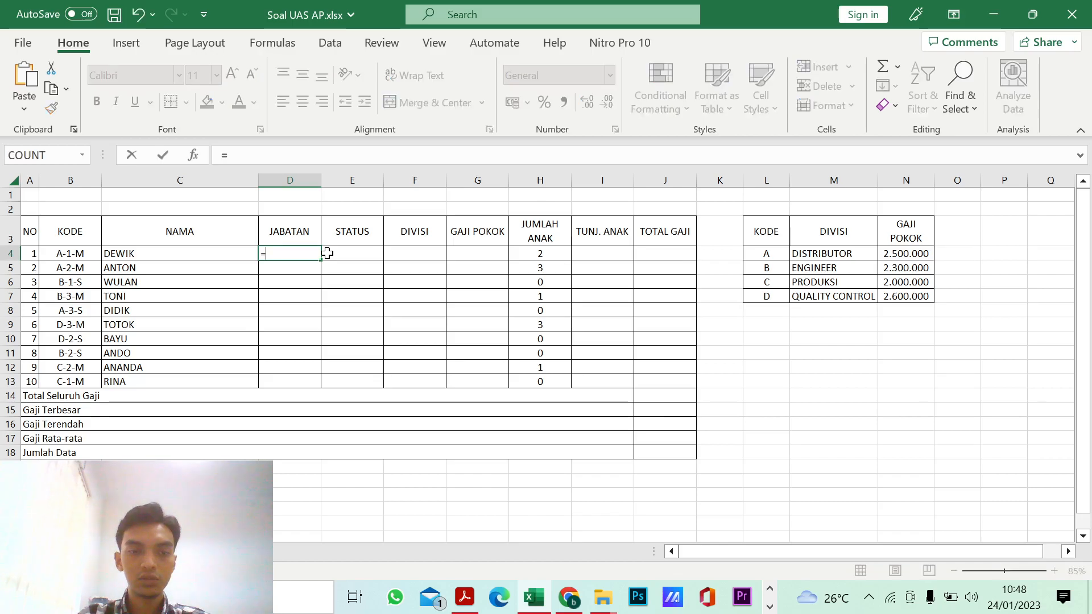
type("if")
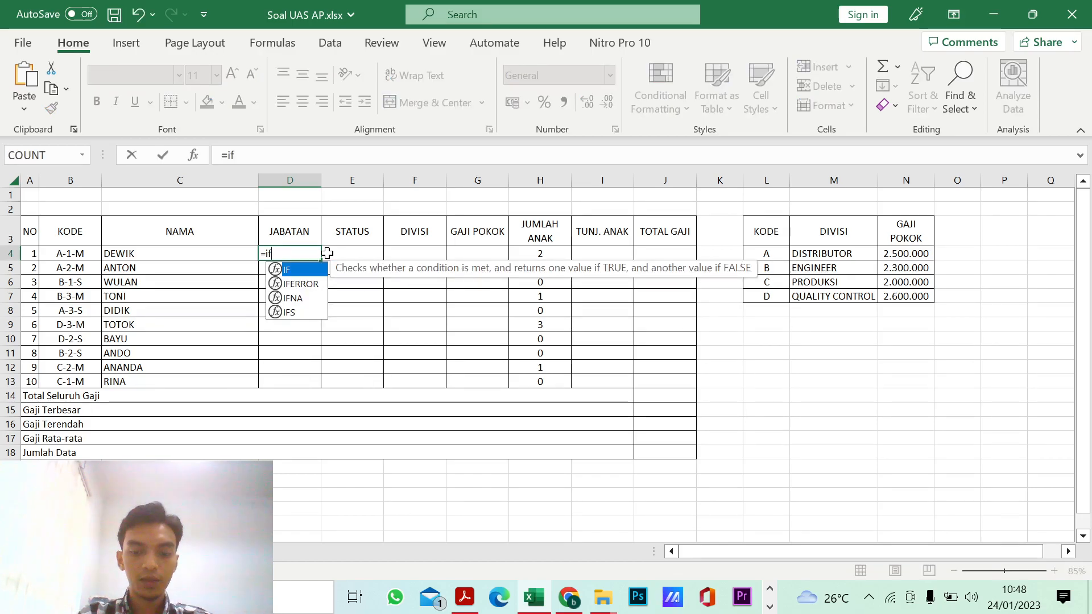
type("(")
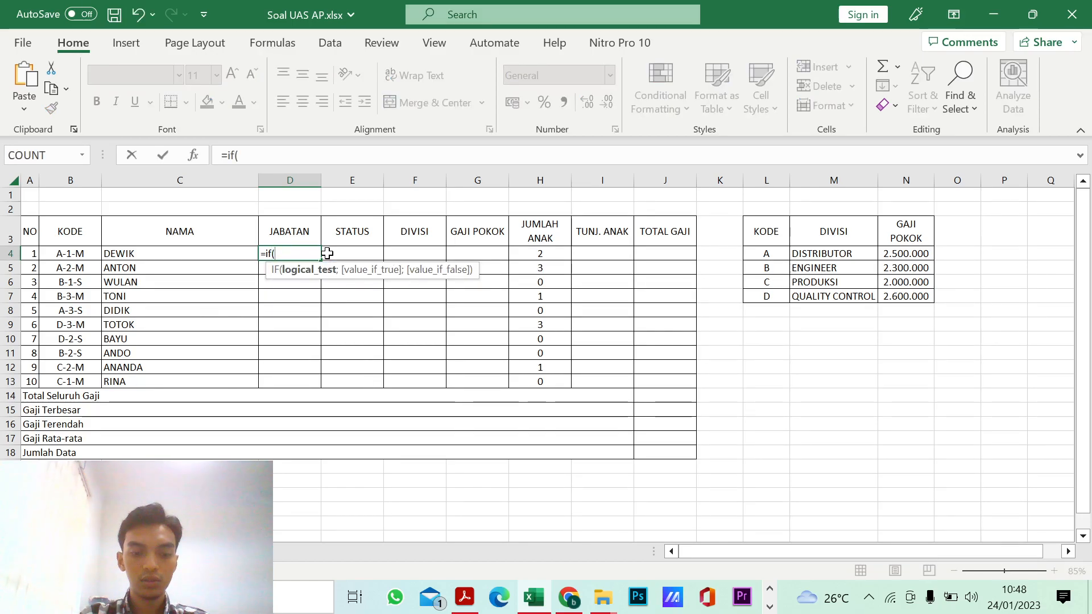
type("mif")
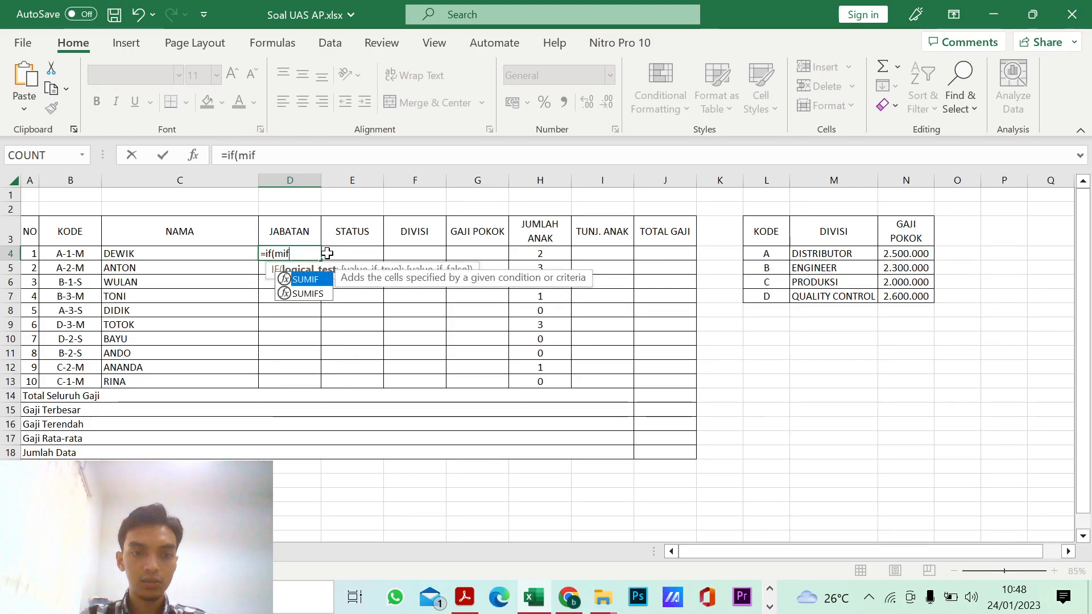
key("BackSpace")
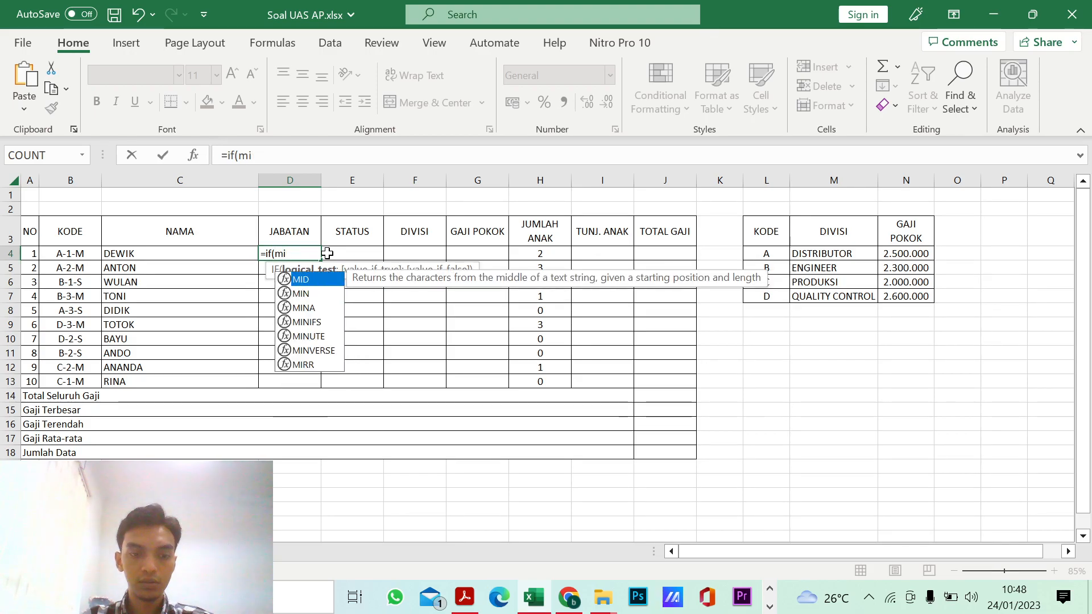
type("d")
key("Tab")
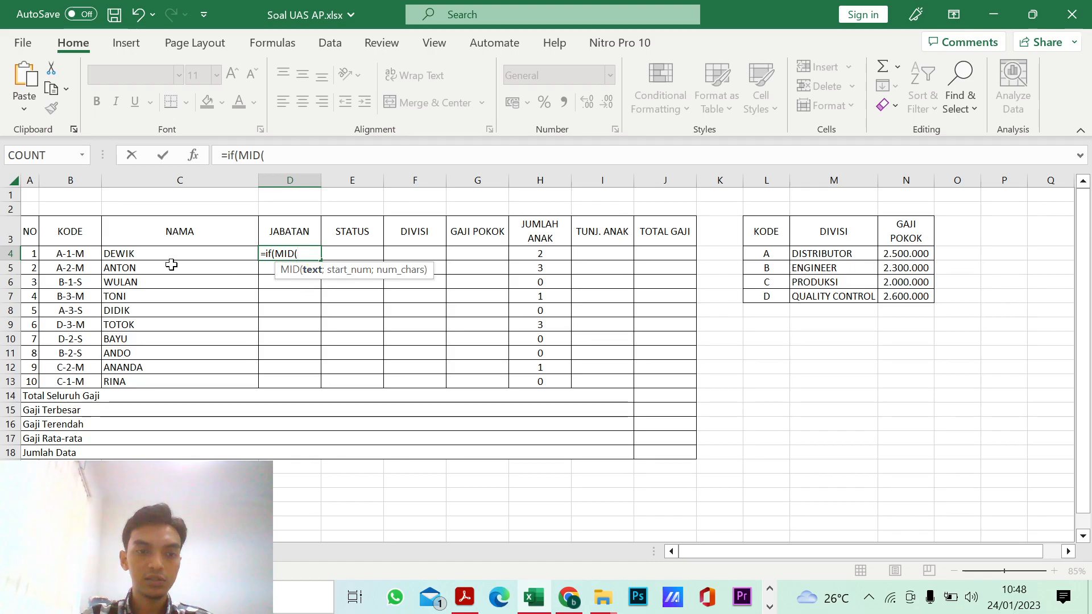
Step: Give the MID function the arguments B4, start position 3 and 1 character, and close it
left_click(85, 254)
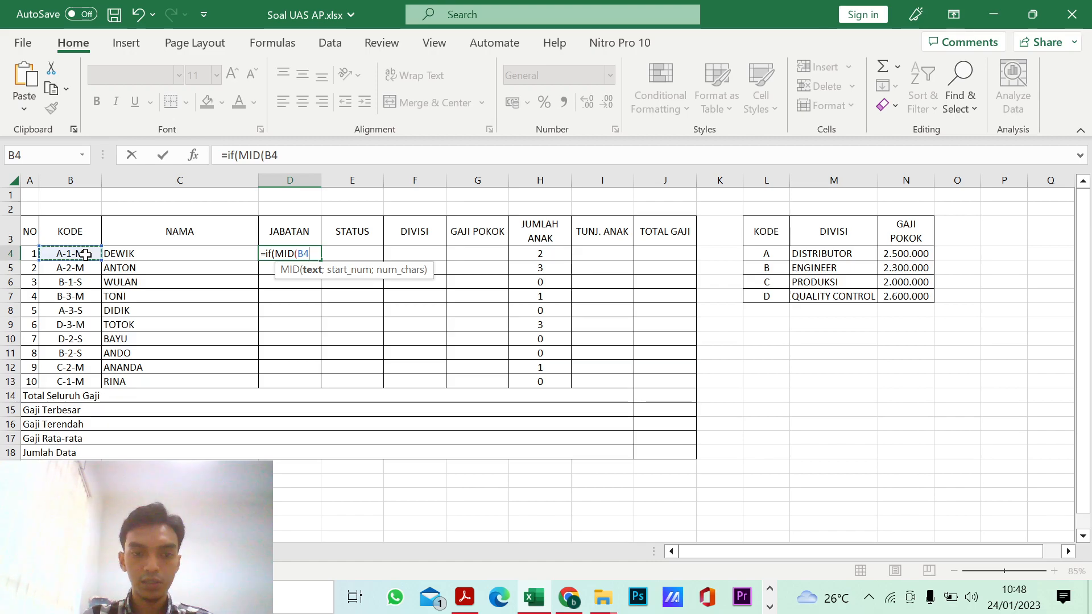
type(";3")
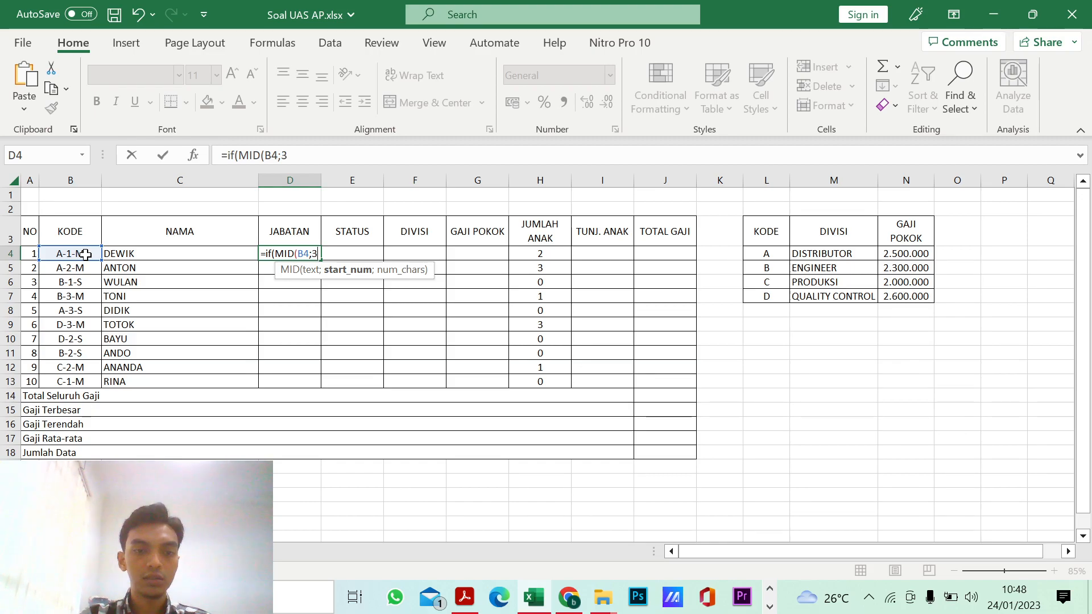
type(";")
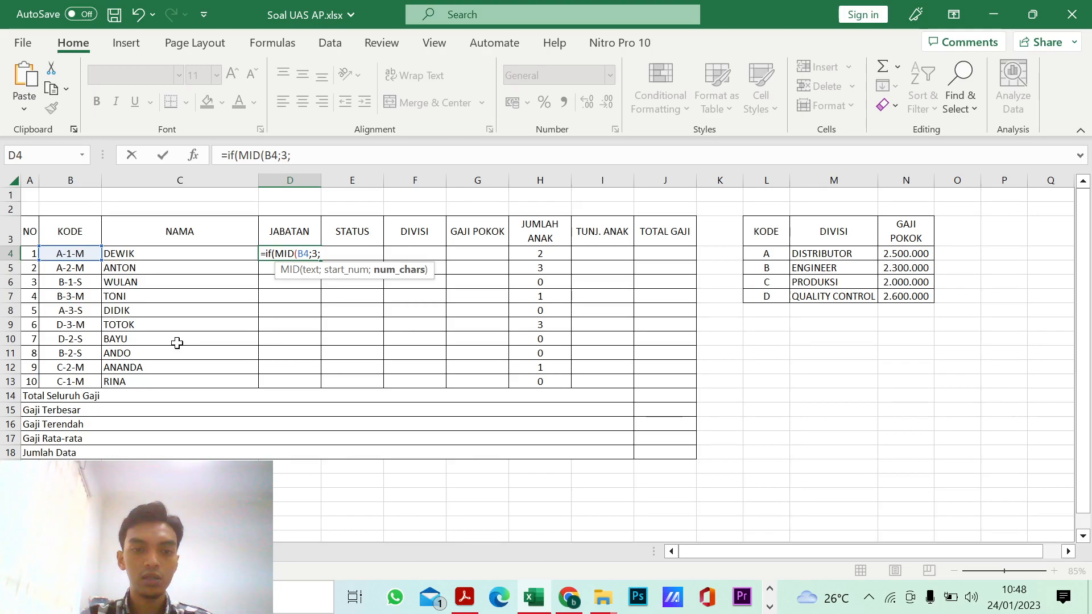
type("1")
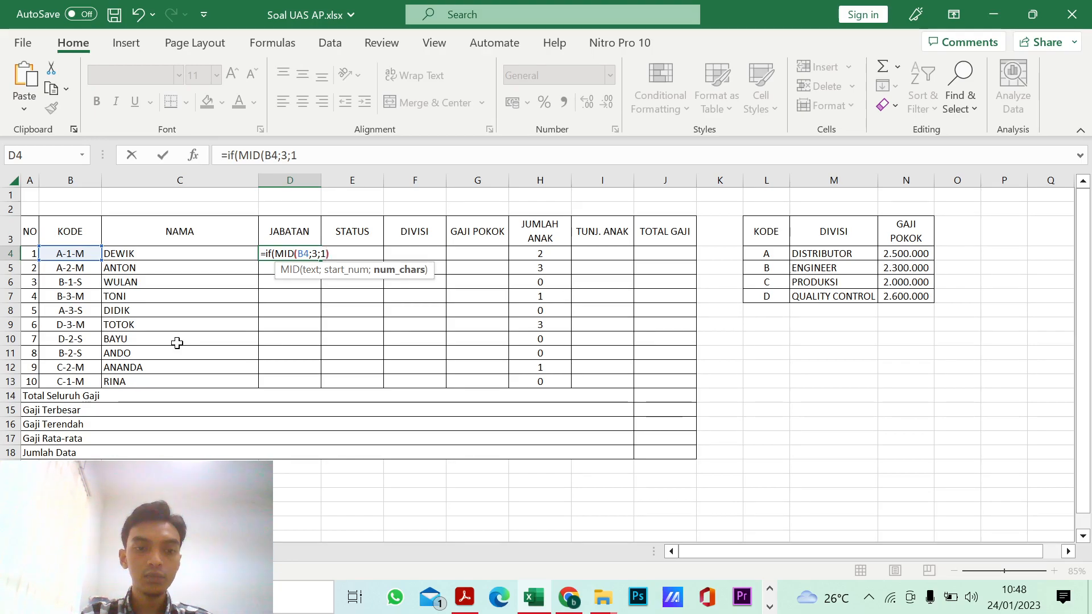
type(")=")
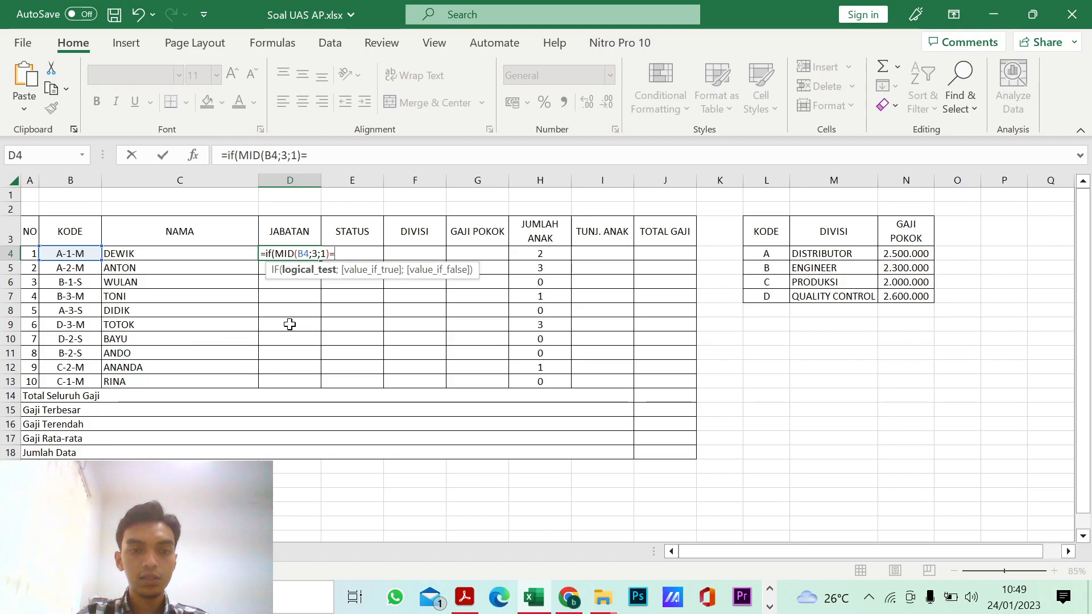
Step: Complete the D4 formula so a code character equal to "1" returns "KEPALA", accepting the proposed formula correction
type("\"1\";")
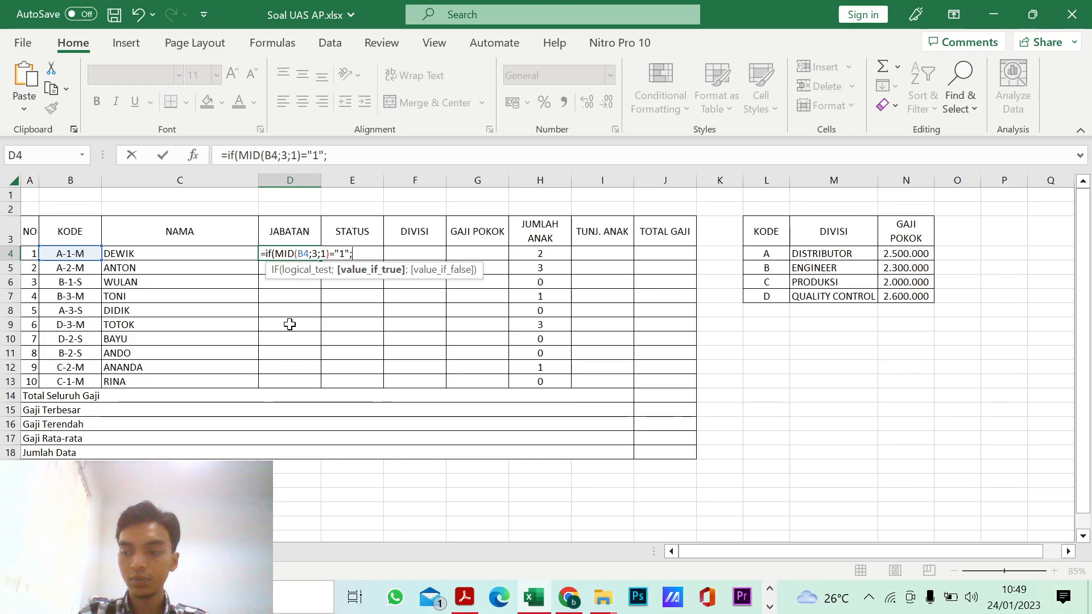
type("KEPALA")
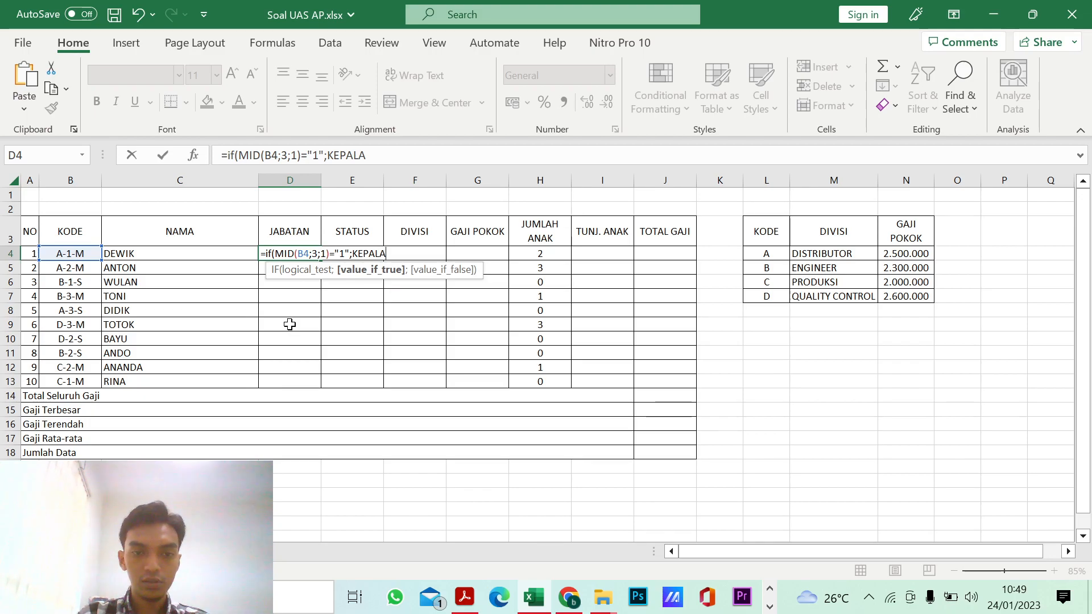
key("Return")
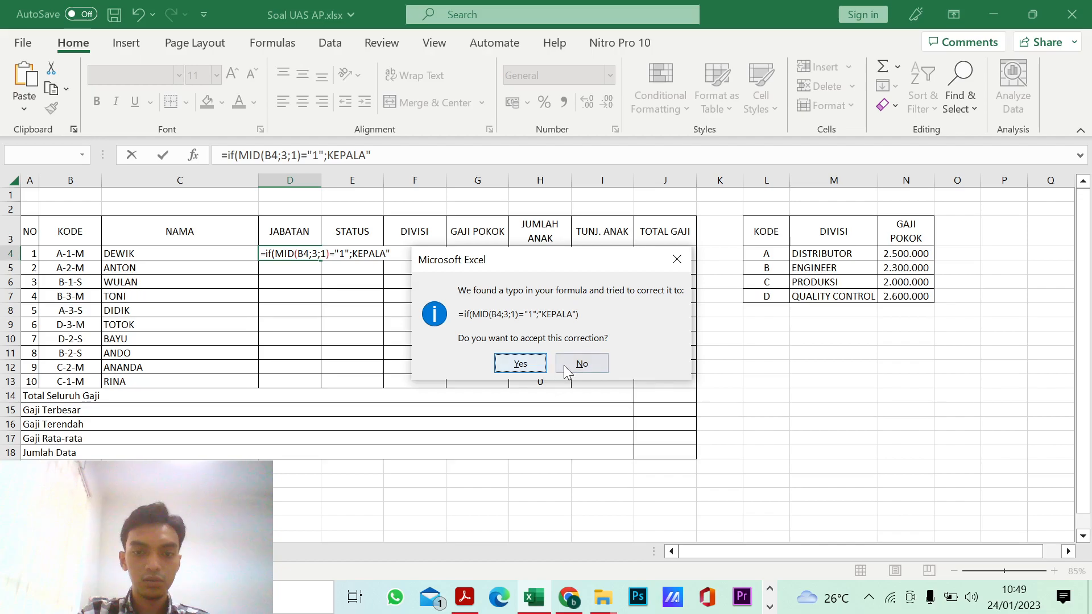
left_click(520, 364)
Step: Reopen the D4 formula, replace its closing parenthesis with a semicolon, and duplicate the IF clause as the value-if-false argument
left_click(291, 252)
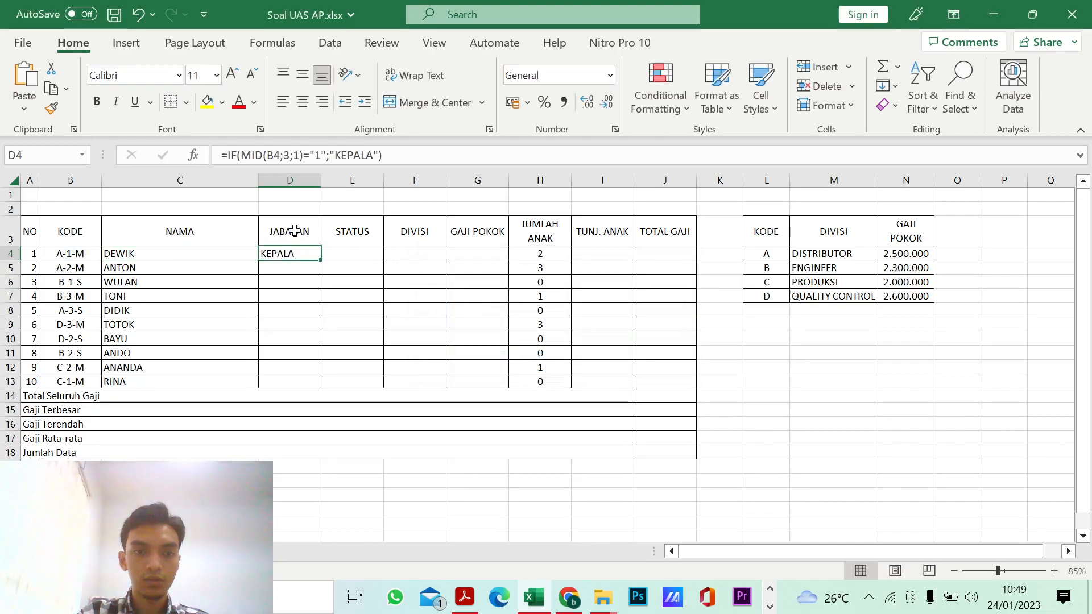
left_click(382, 154)
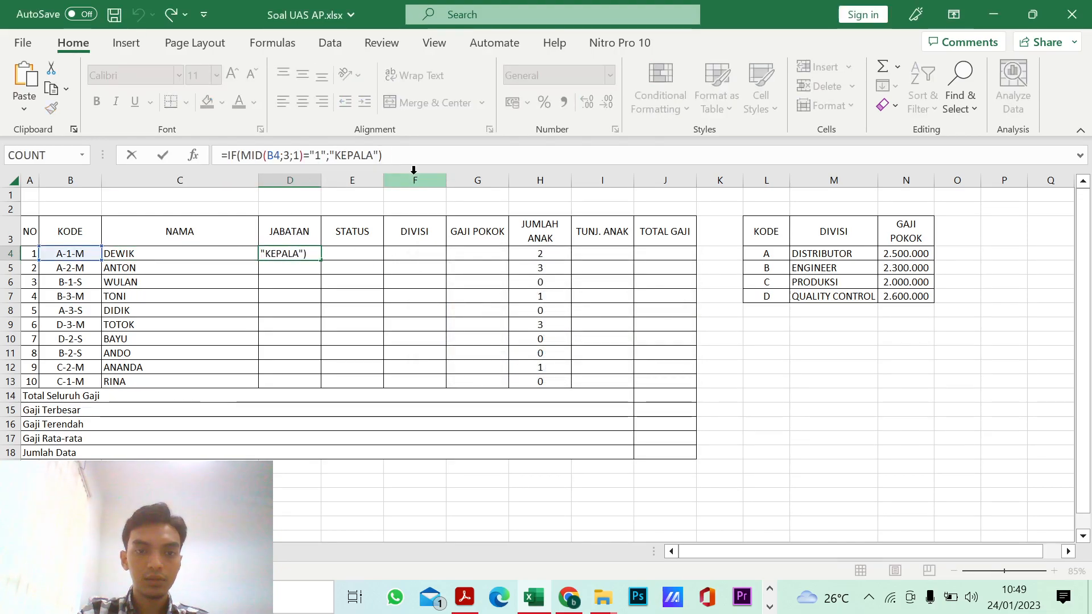
key("BackSpace")
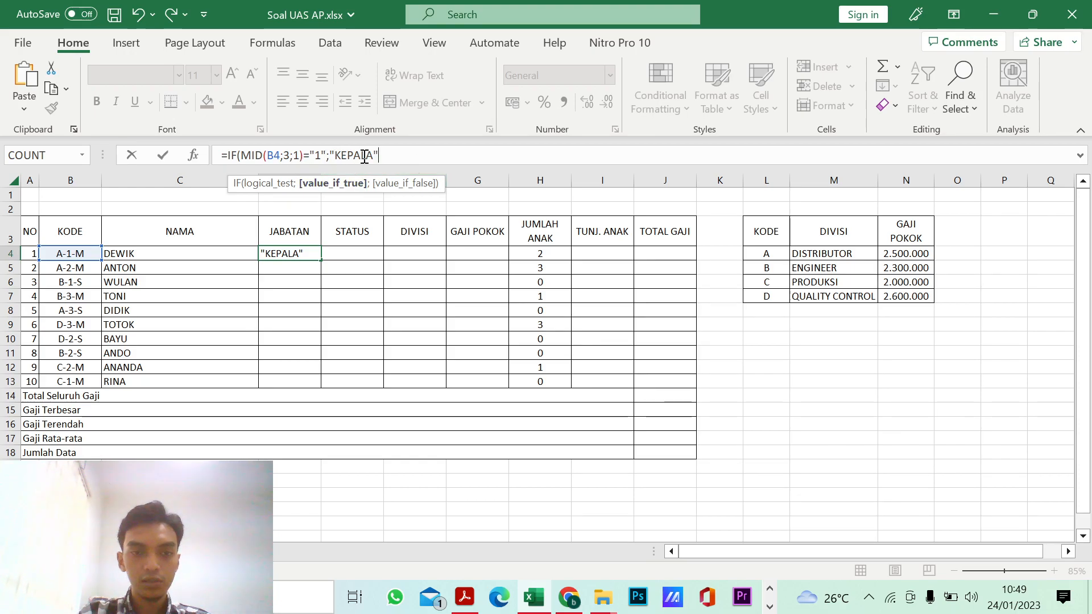
type(";")
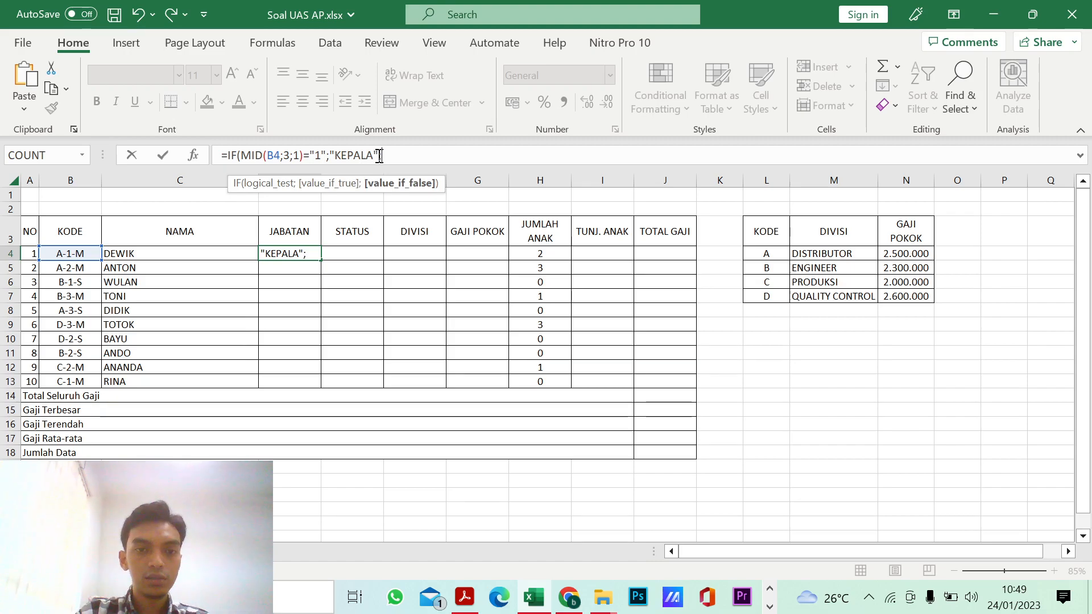
left_click(379, 156)
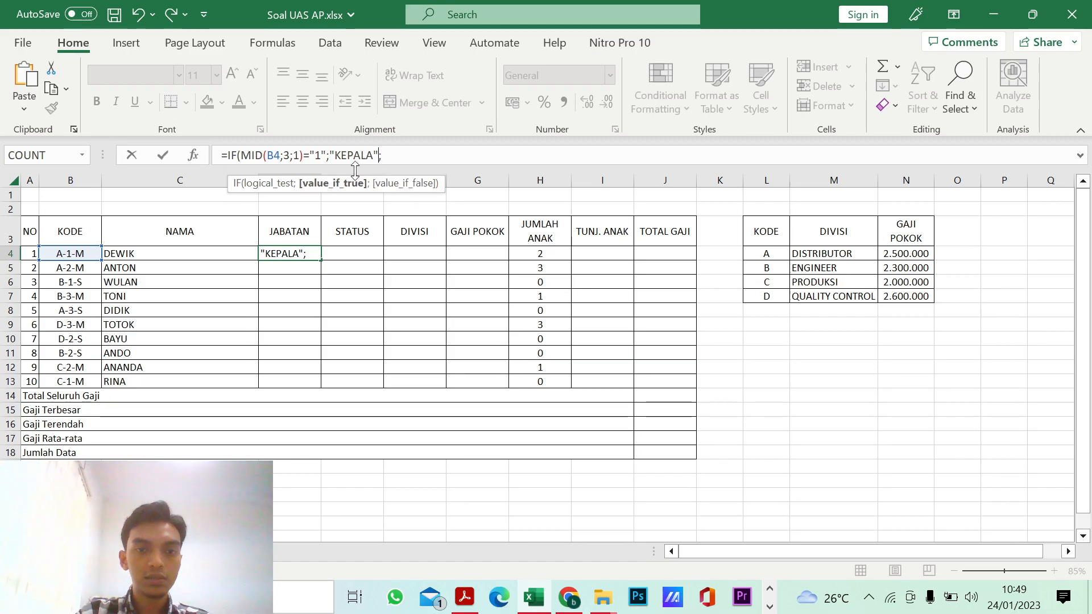
left_click(229, 157, "shift")
key("ctrl+c")
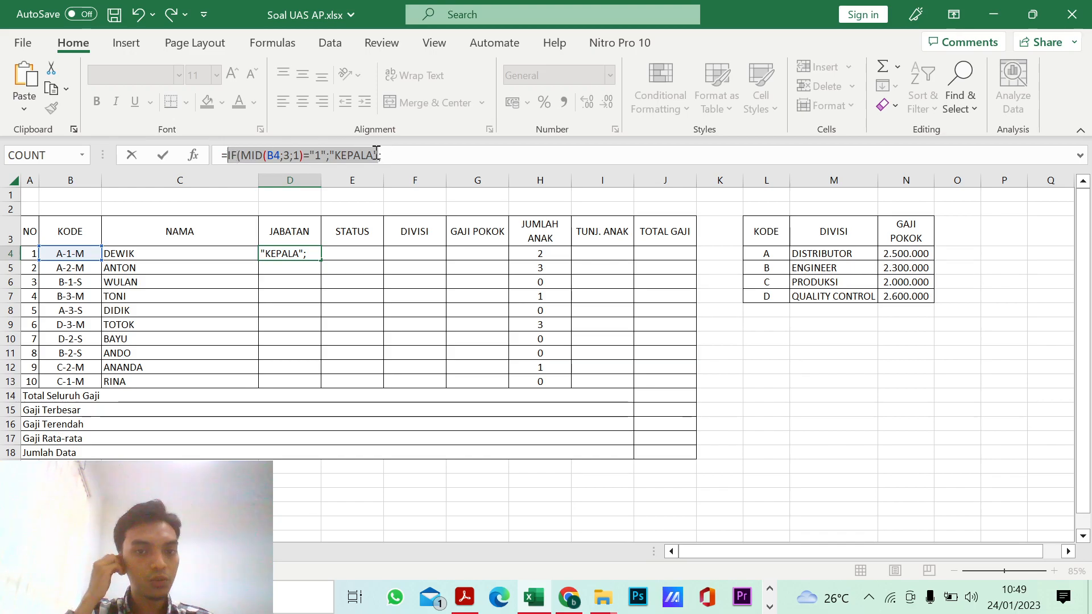
left_click(396, 156)
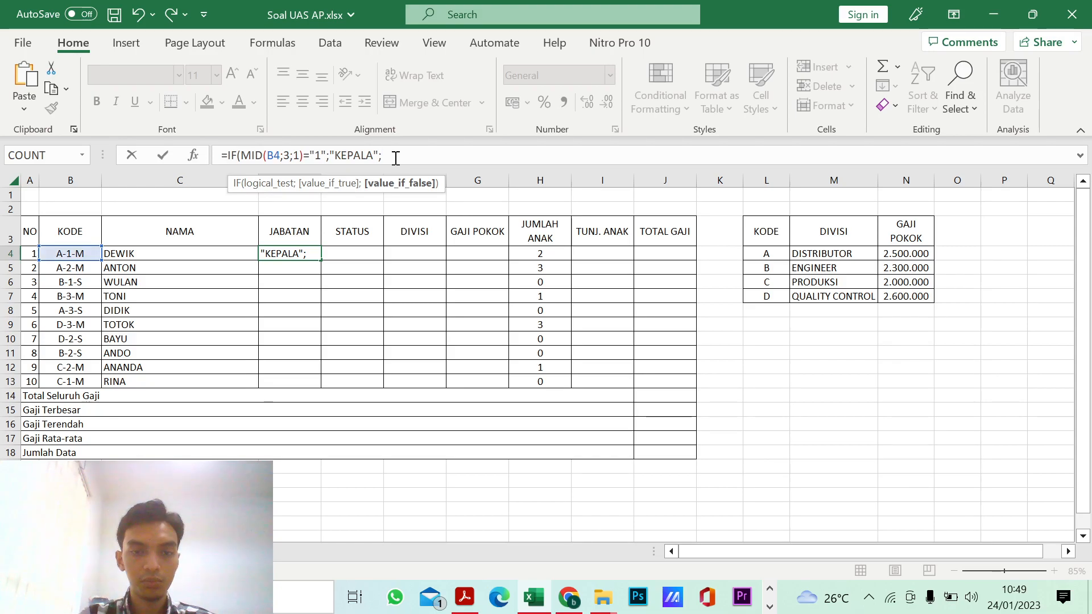
key("ctrl+v")
Step: Edit the second IF clause in D4 to test for "2" and return "STAFF"
left_click(477, 156)
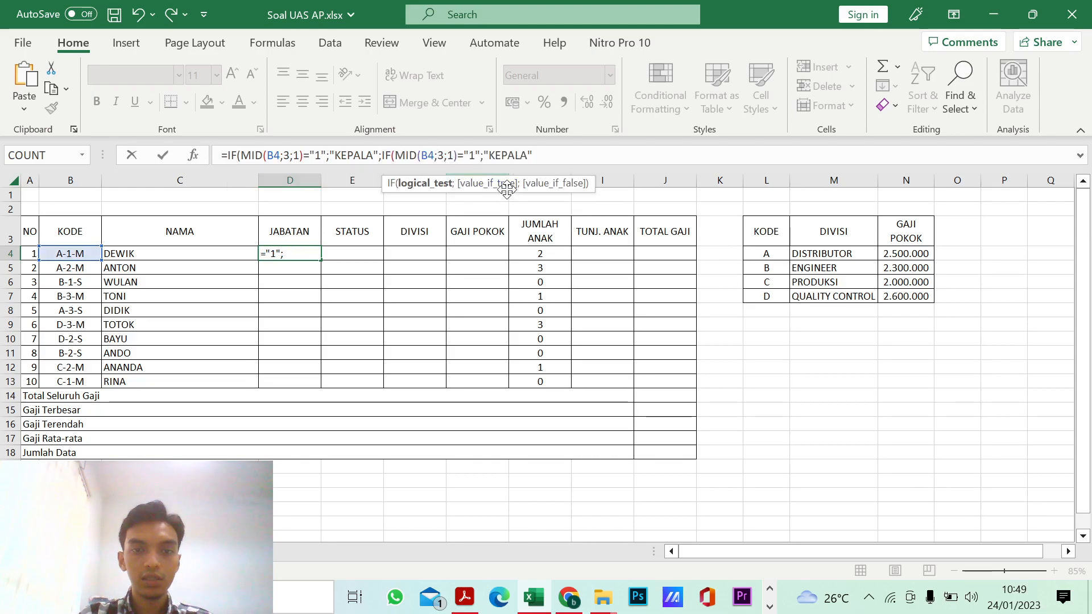
key("BackSpace")
type("2")
key("Right")
key("Right")
key("Right")
key("Right")
key("Right")
key("BackSpace")
key("BackSpace")
key("BackSpace")
key("BackSpace")
key("BackSpace")
key("BackSpace")
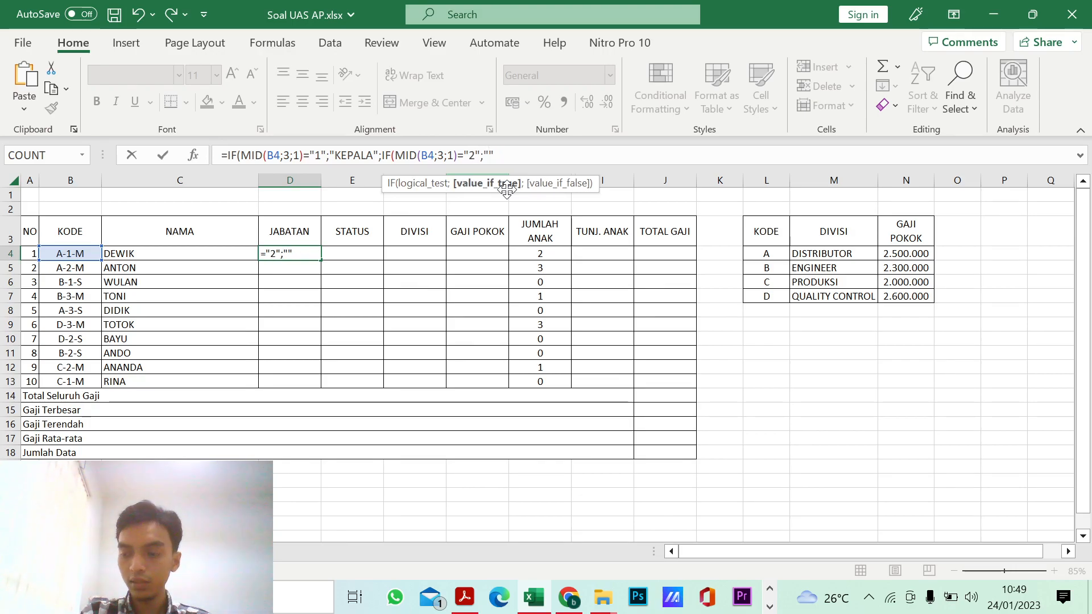
type("STAFF")
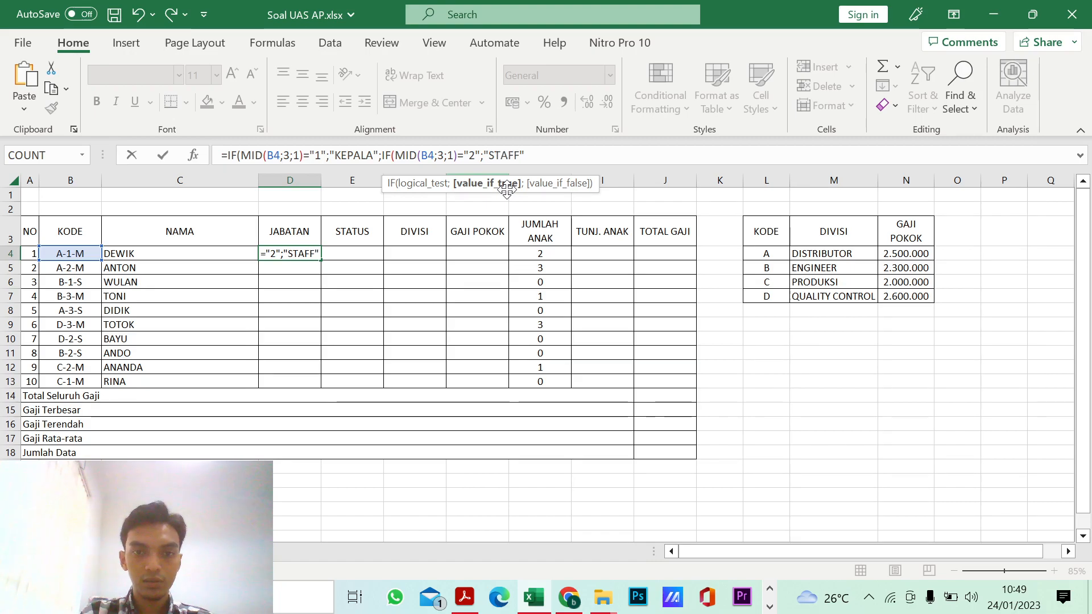
Step: Add a semicolon after "STAFF" in the D4 formula and paste the copied IF clause as the value-if-false argument
key("Right")
type(";")
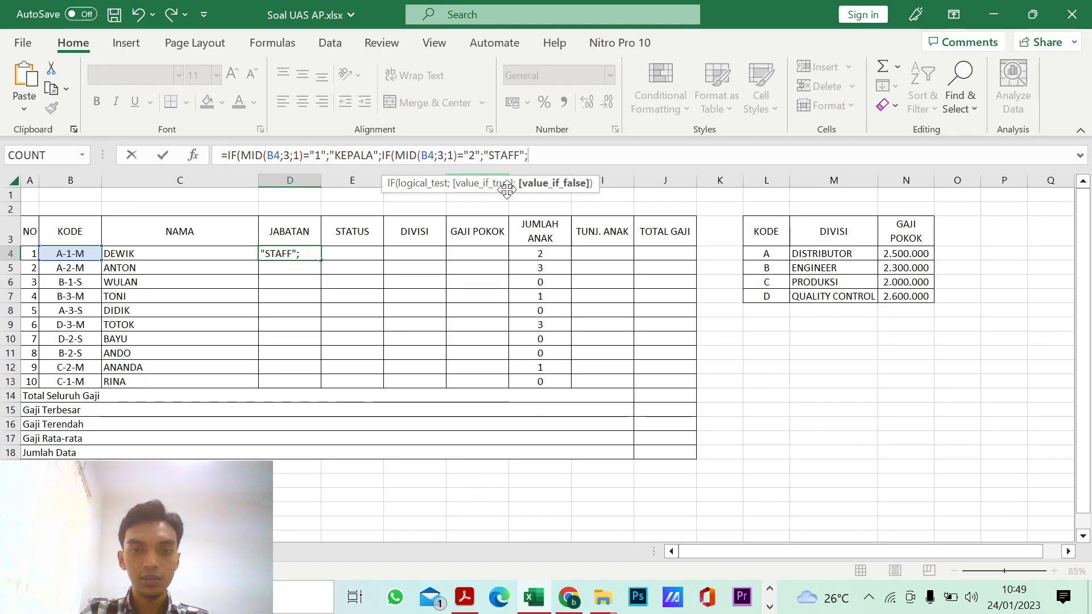
key("ctrl+v")
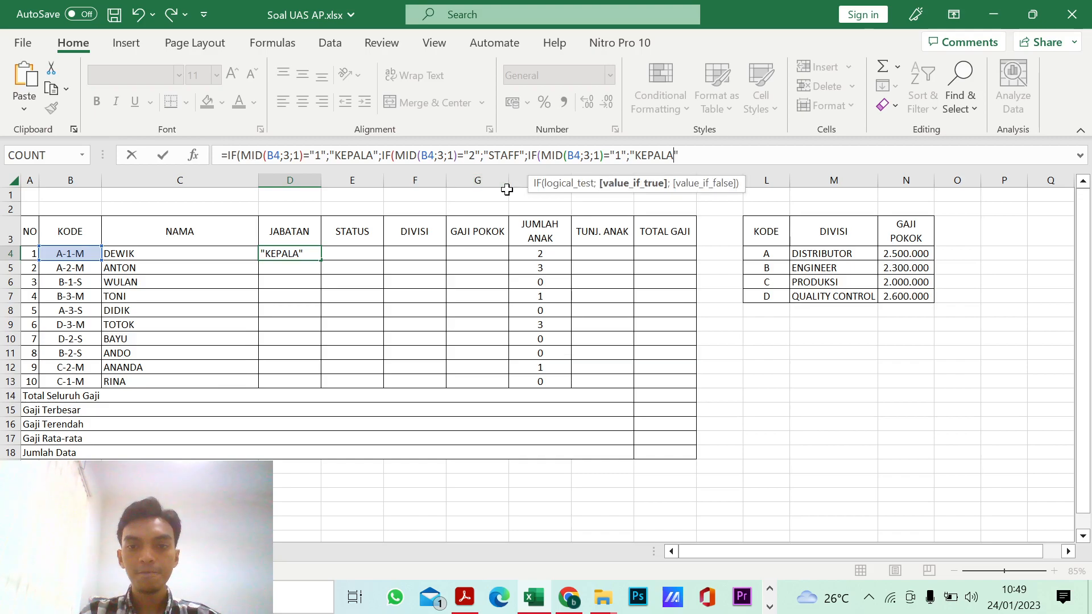
Step: Edit the third IF clause in D4 to test for "3" and return "OPERATOR"
key("Left")
key("Left")
key("Left")
key("Left")
key("Left")
key("Left")
key("Left")
key("Left")
key("Left")
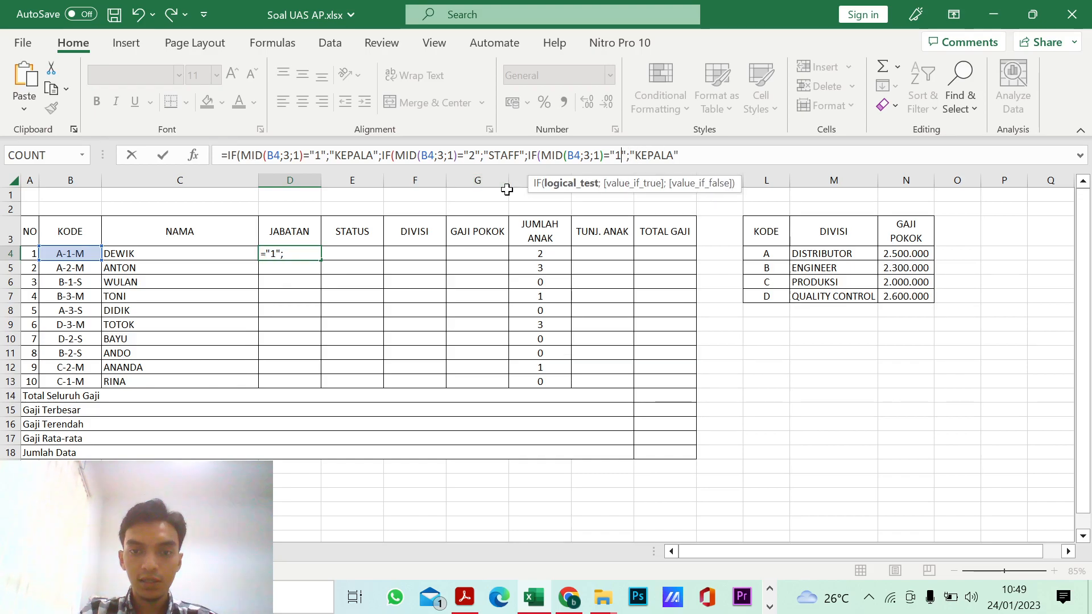
key("Right")
key("shift+Right")
key("shift+Right")
key("shift+Right")
key("shift+Right")
key("shift+Right")
key("shift+Right")
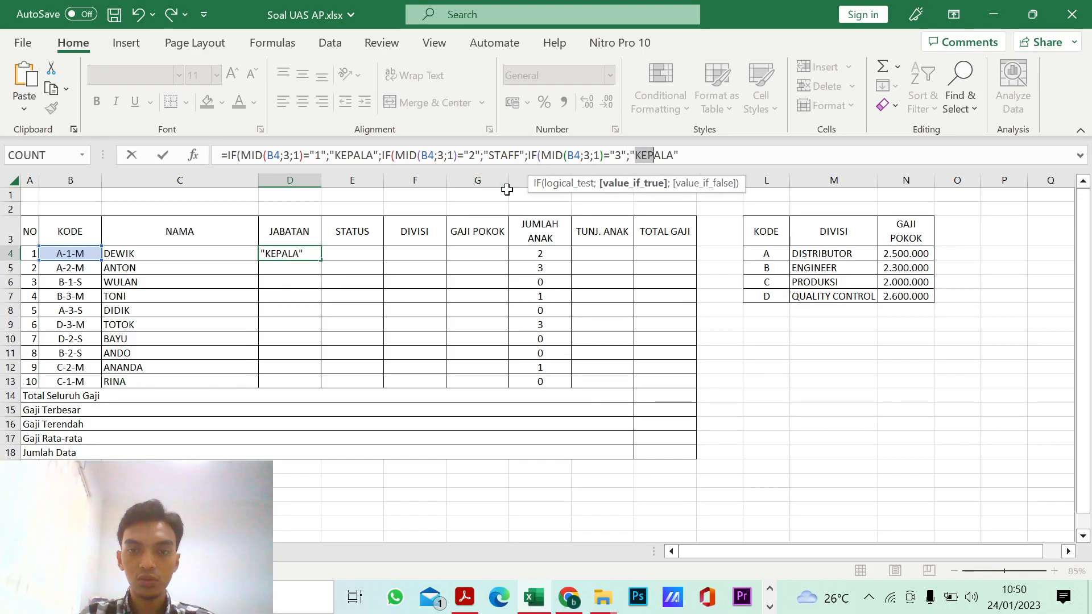
type("OPERA")
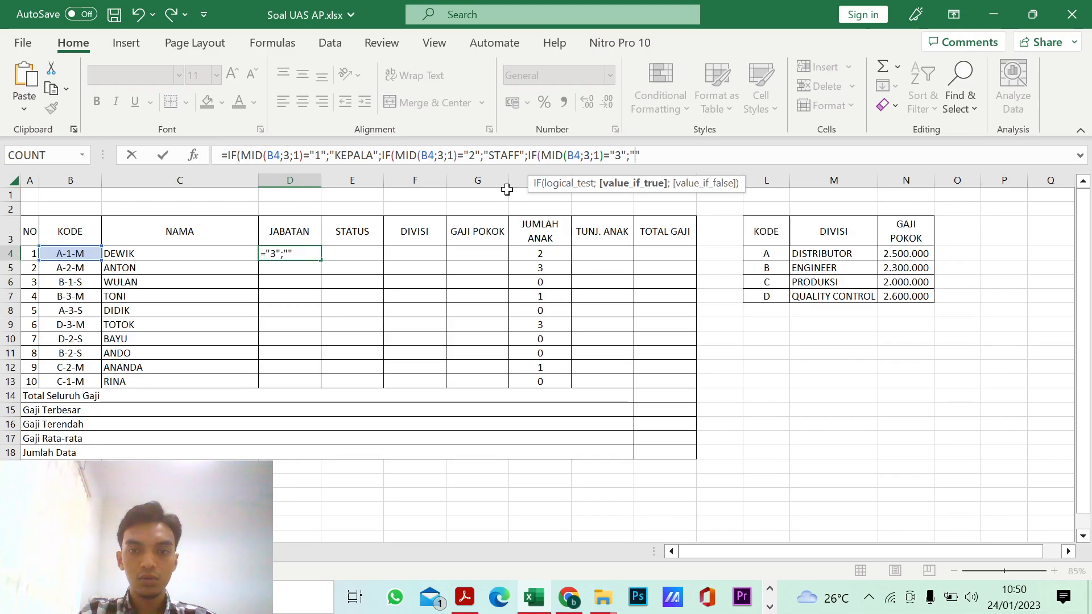
type("TOR")
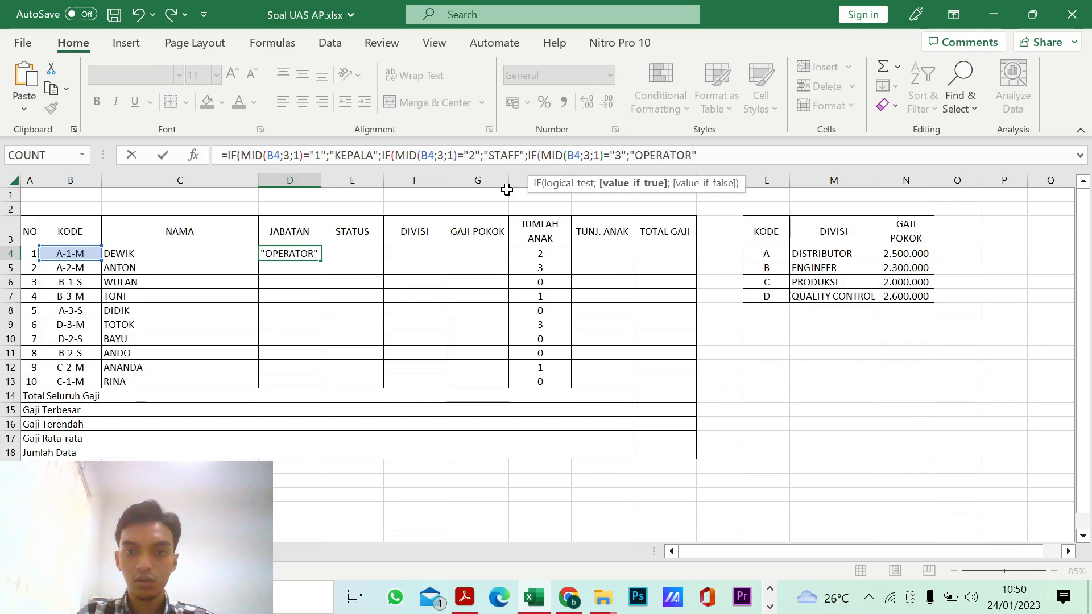
Step: Close the nested IF formula in D4 with three closing parentheses and enter it
left_click(705, 153)
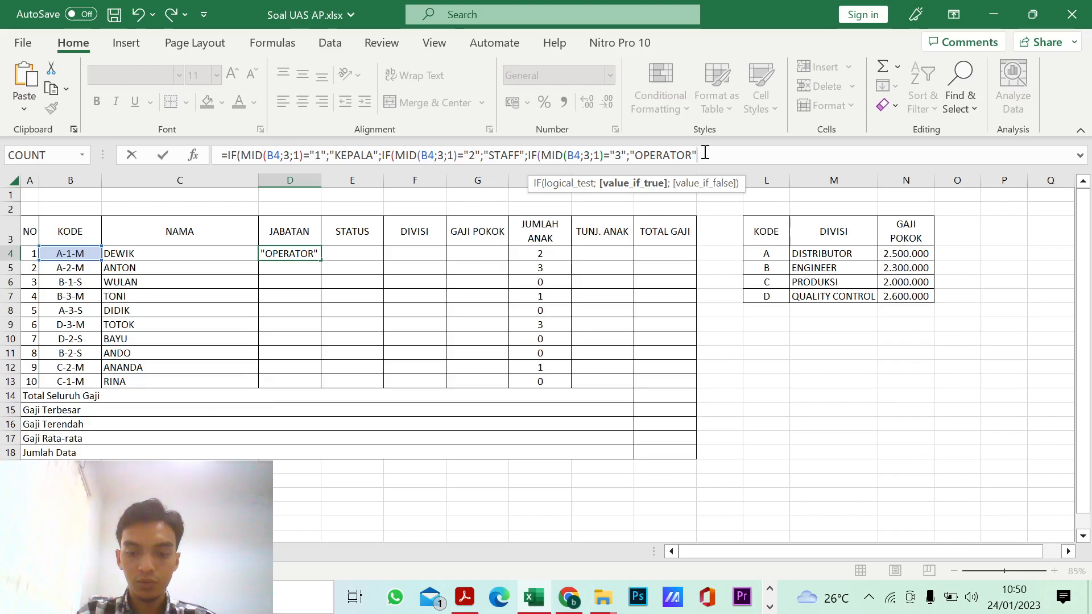
type(")))")
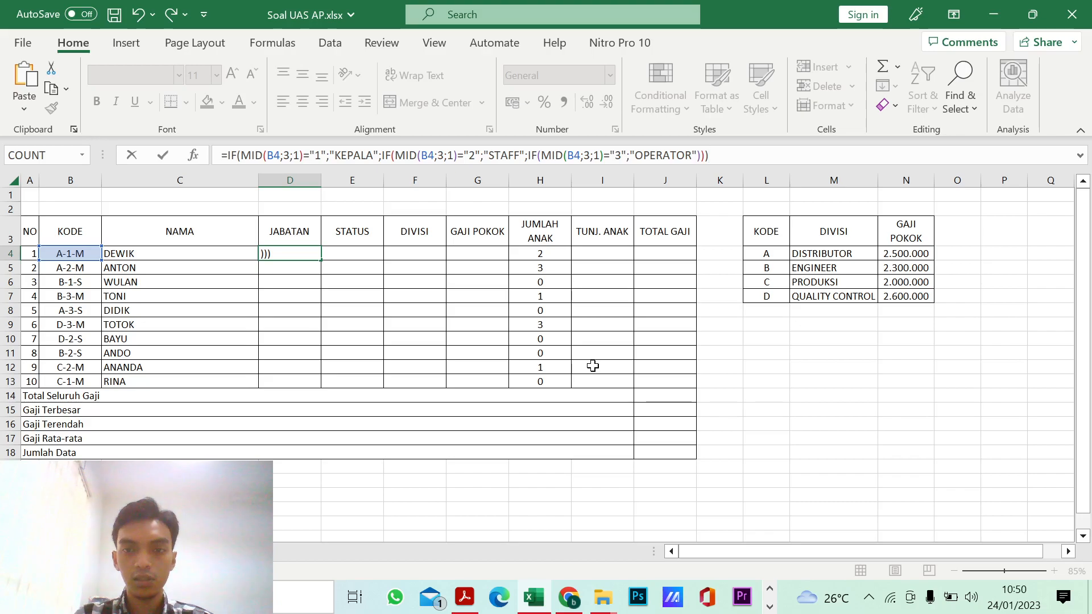
key("Return")
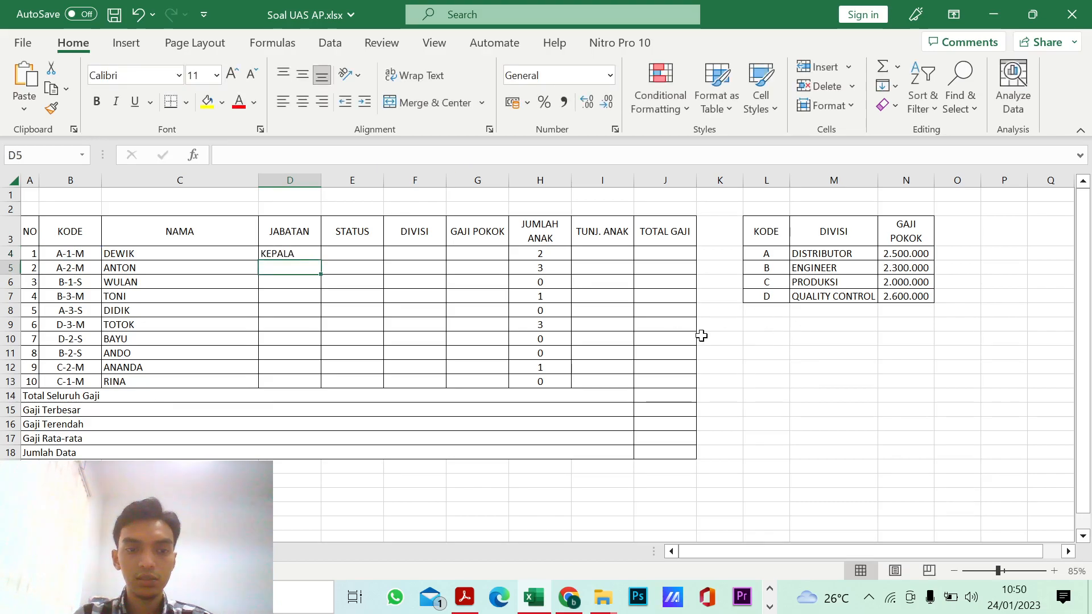
Step: Remove one closing parenthesis from the D4 formula, re-enter it and accept the proposed formula correction
left_click(288, 253)
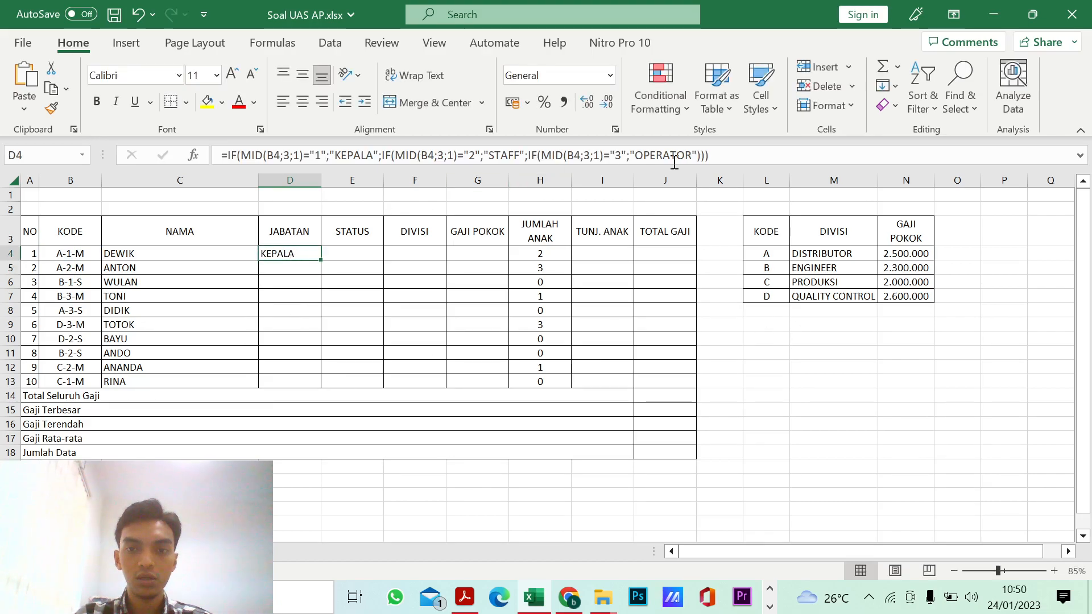
left_click(728, 152)
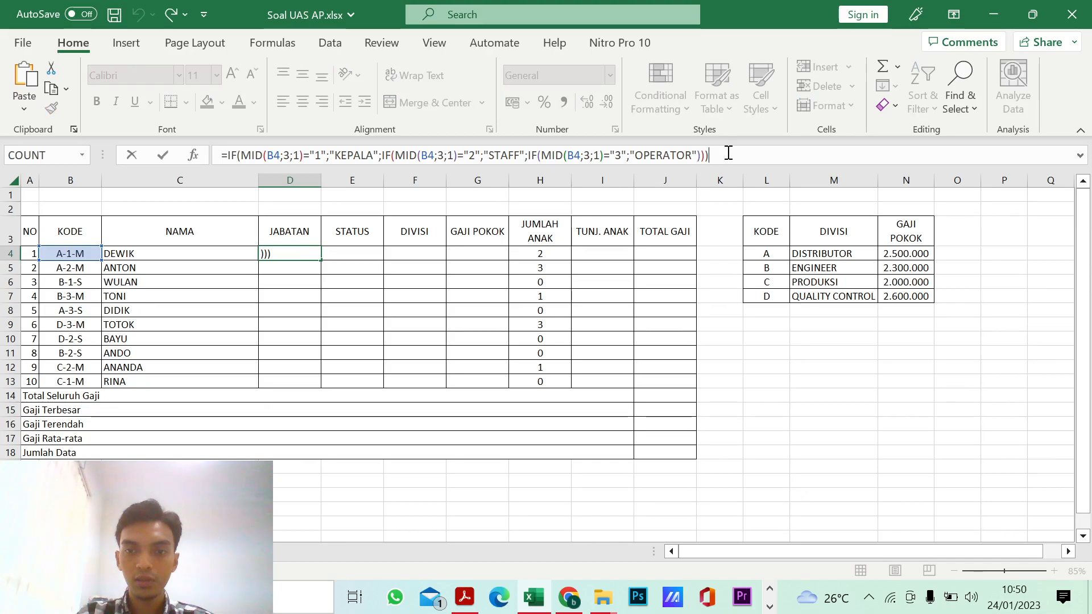
key("BackSpace")
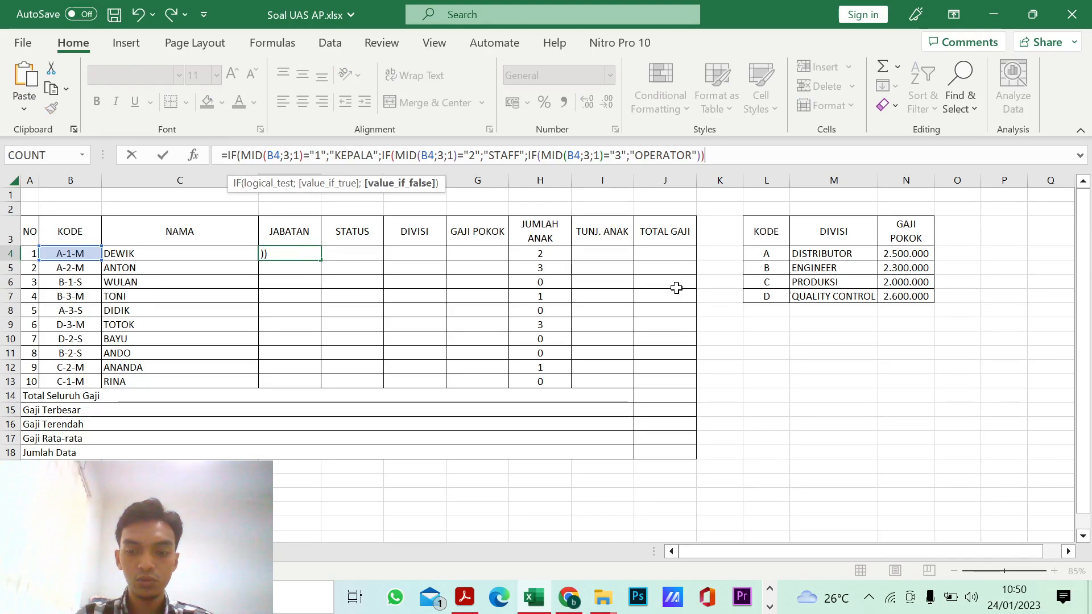
key("Return")
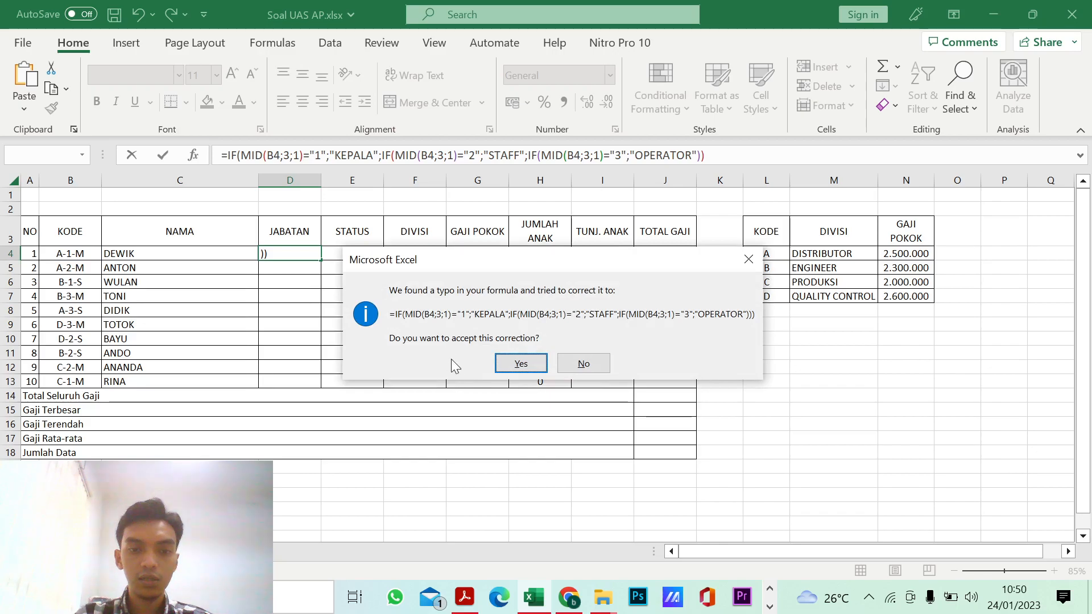
left_click(526, 362)
Step: Fill the Jabatan formula from D4 down to D13 and check the copied formula in D7
left_click(309, 254)
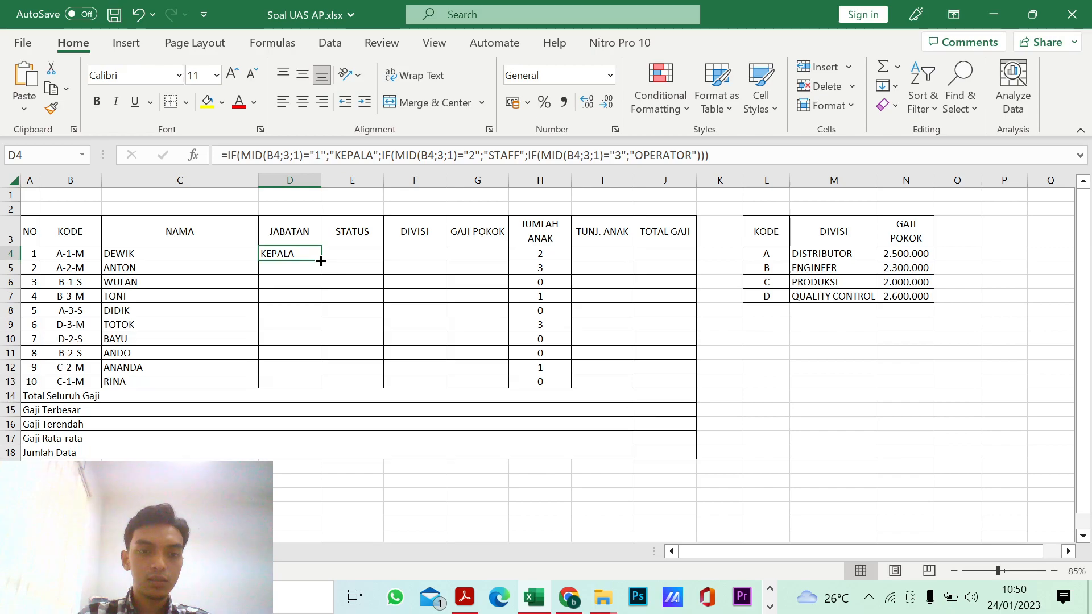
left_click_drag(320, 261, 312, 386)
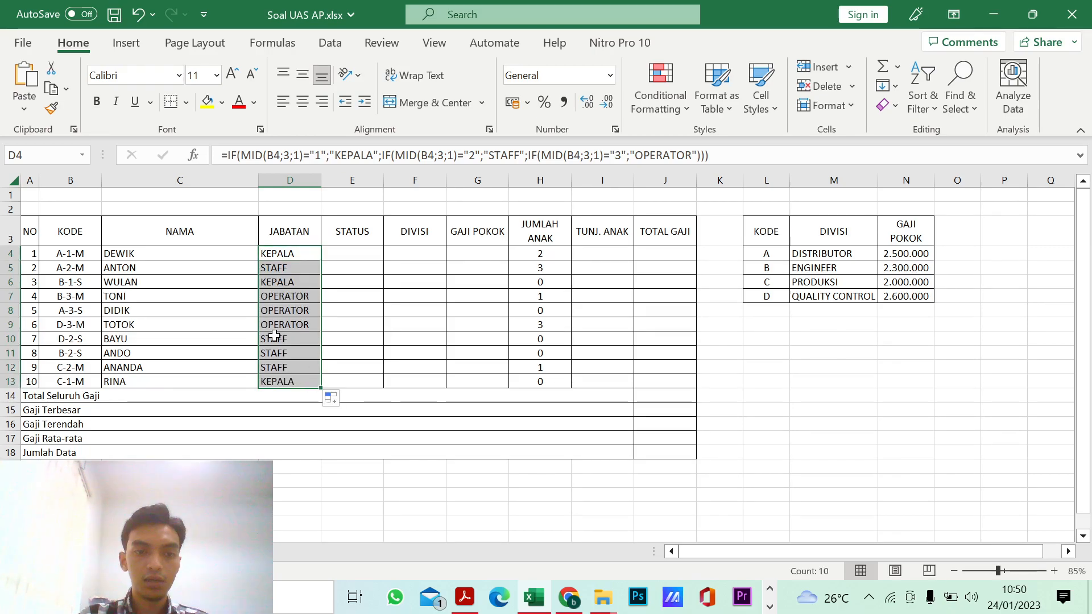
left_click(278, 295)
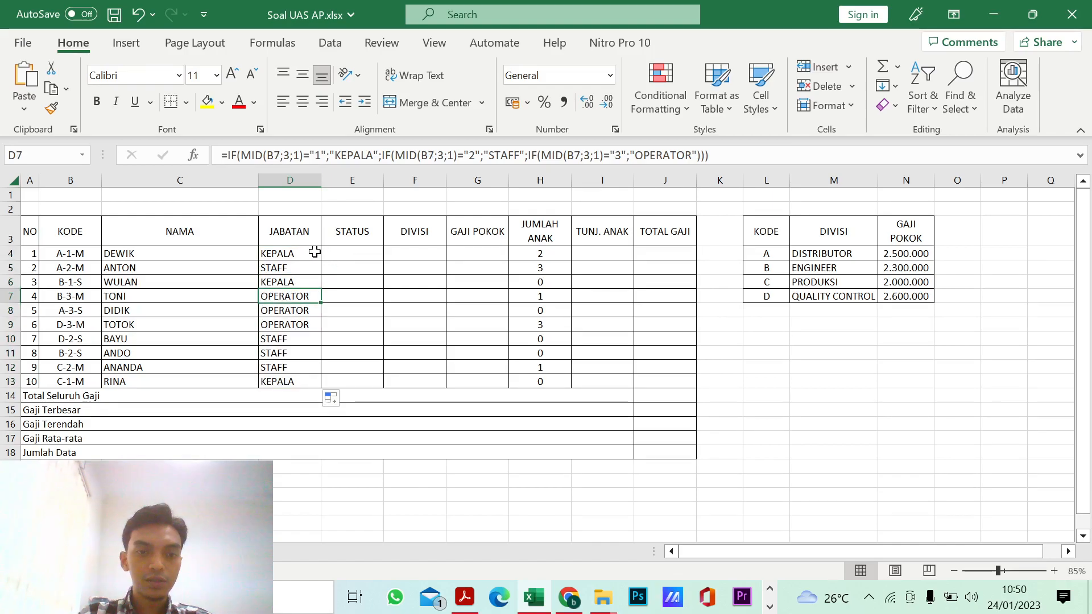
Step: Check the Status column rule in the exam PDF and start an IF formula with a nested RIGHT function in E4
left_click(346, 252)
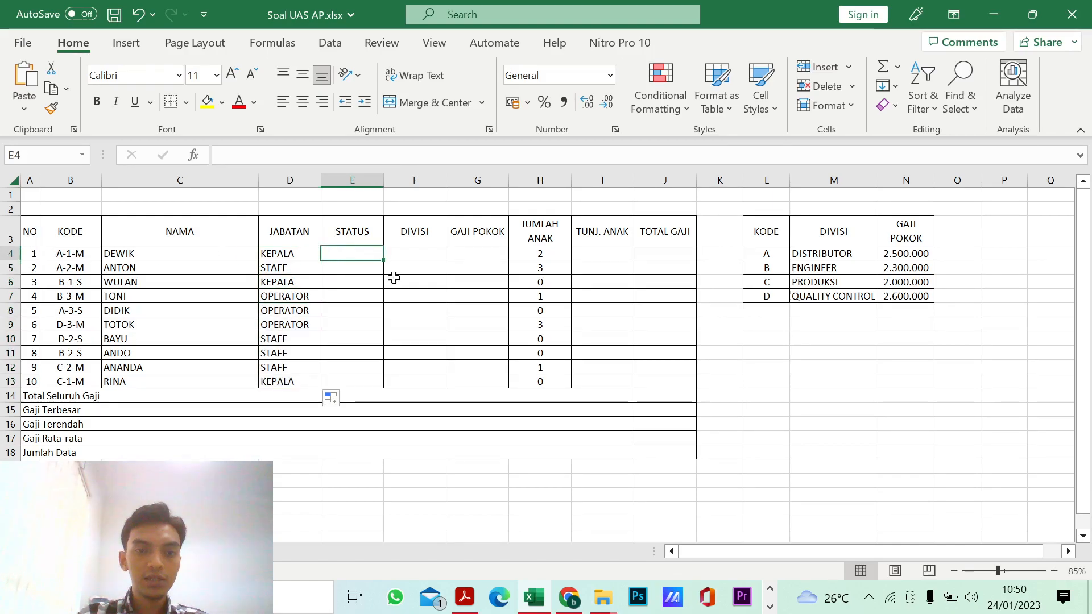
left_click(465, 599)
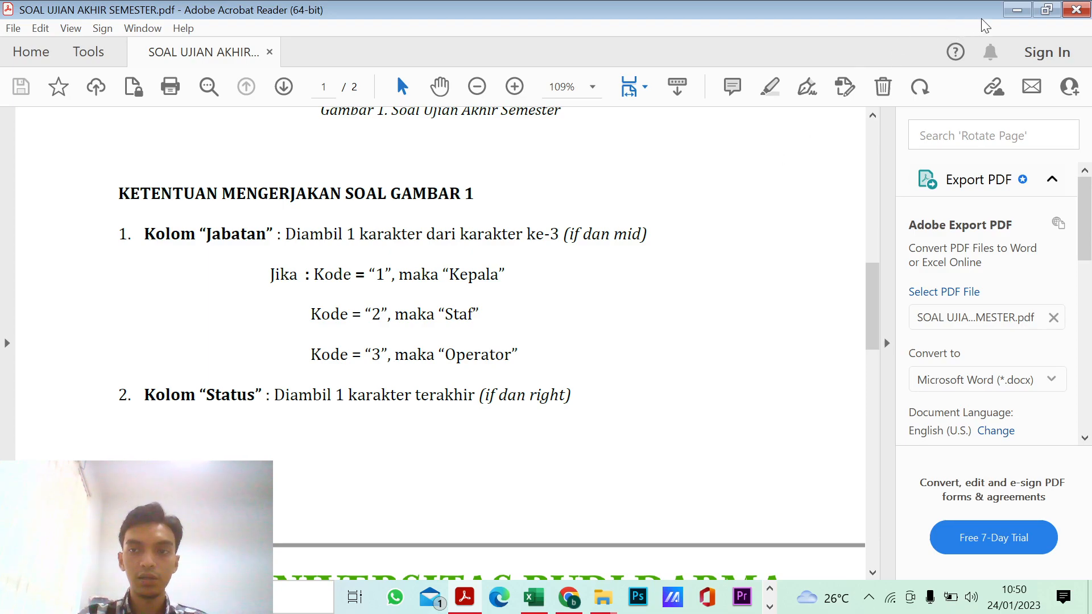
left_click(1017, 10)
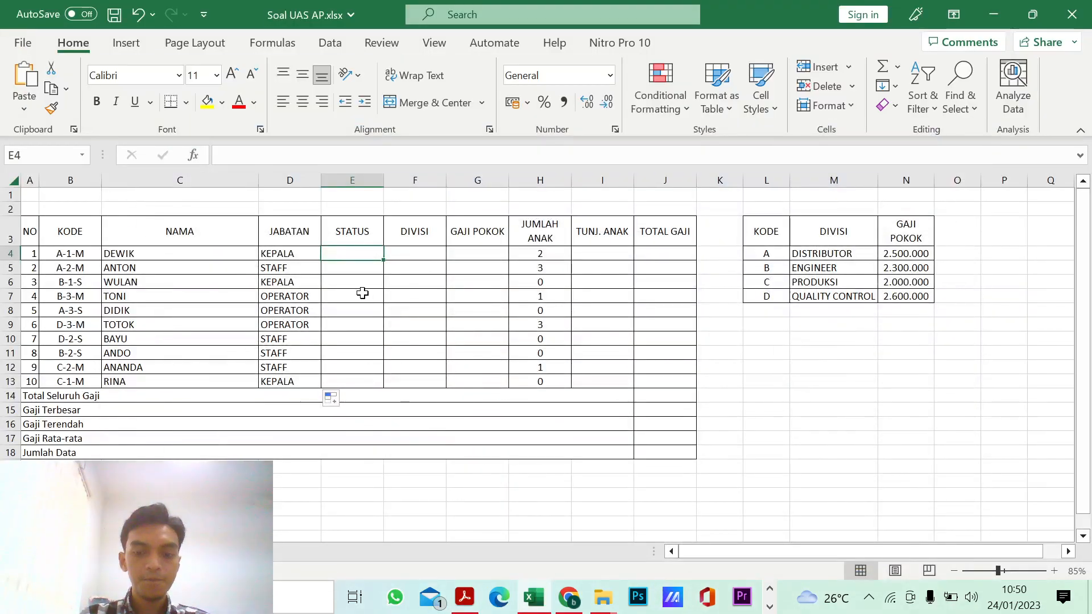
type("=")
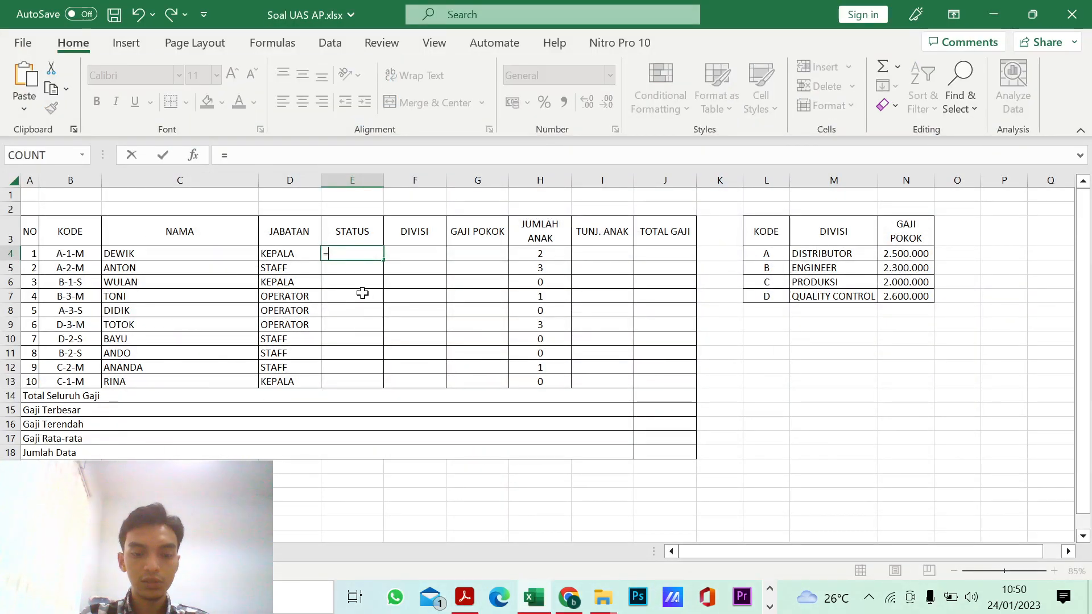
type("if")
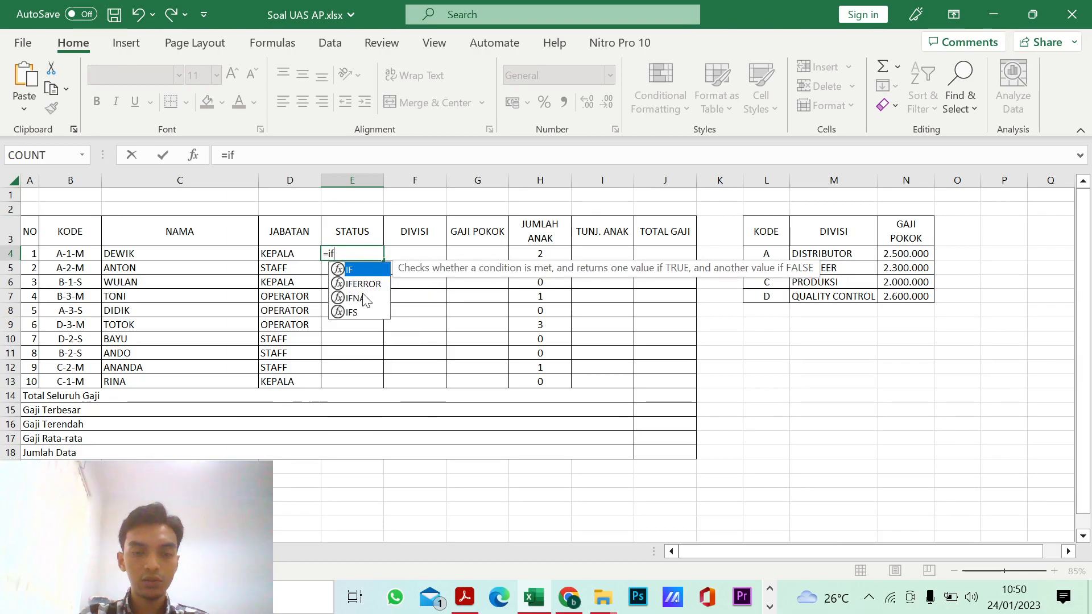
type("(")
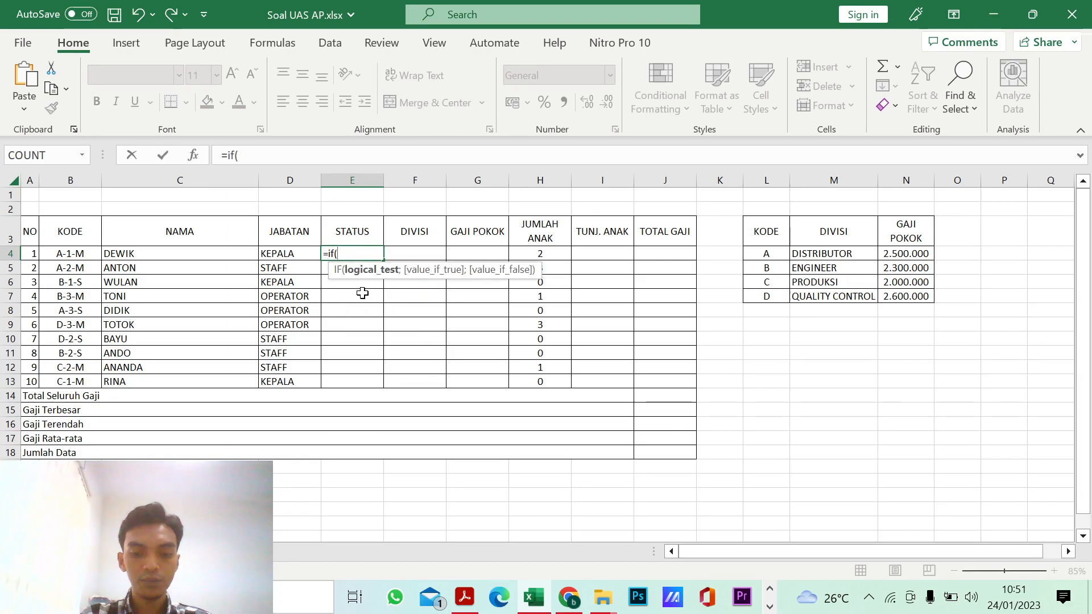
type("ri")
key("Tab")
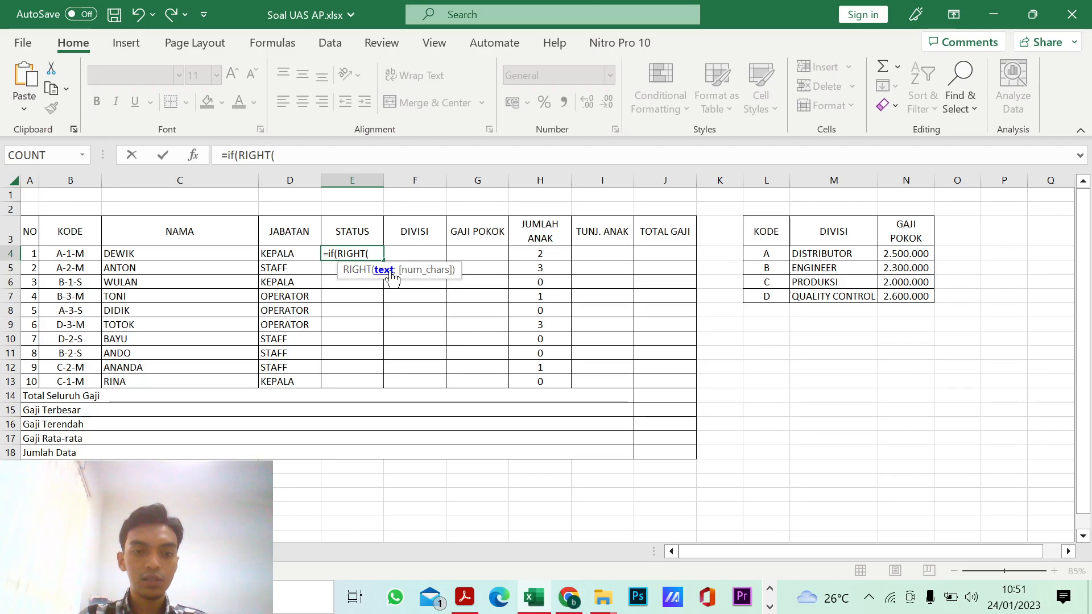
Step: Give the RIGHT function the arguments B4 and 1 character, and close it
left_click(78, 255)
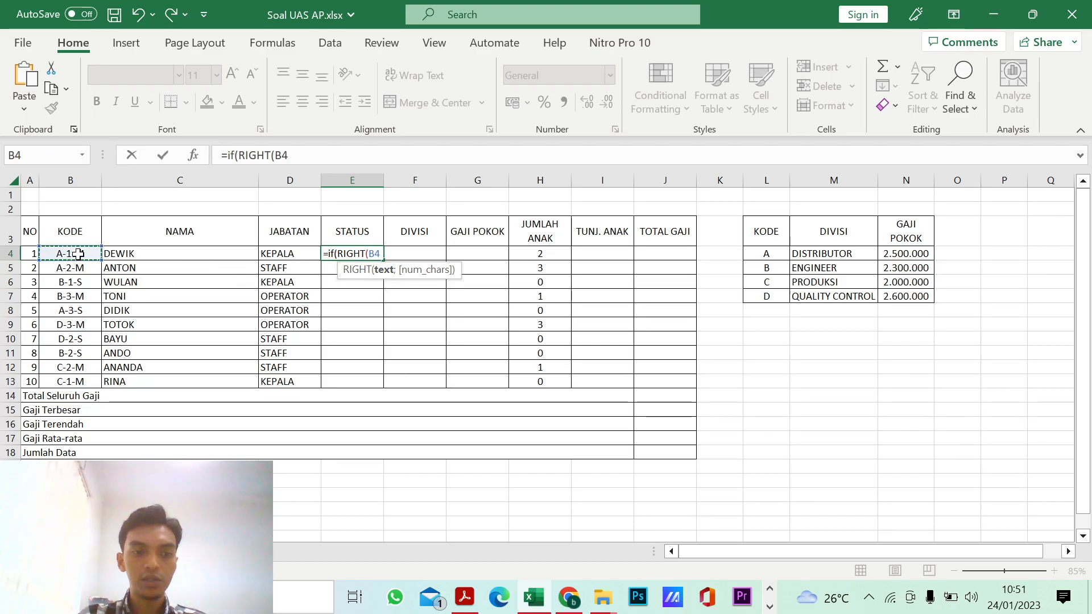
type(";1")
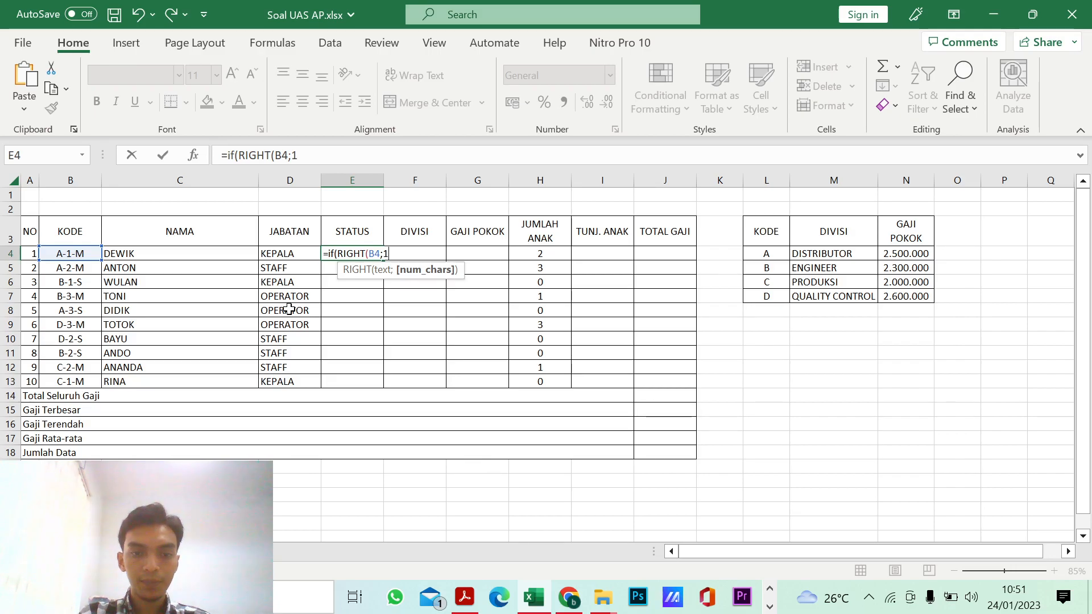
type(")=")
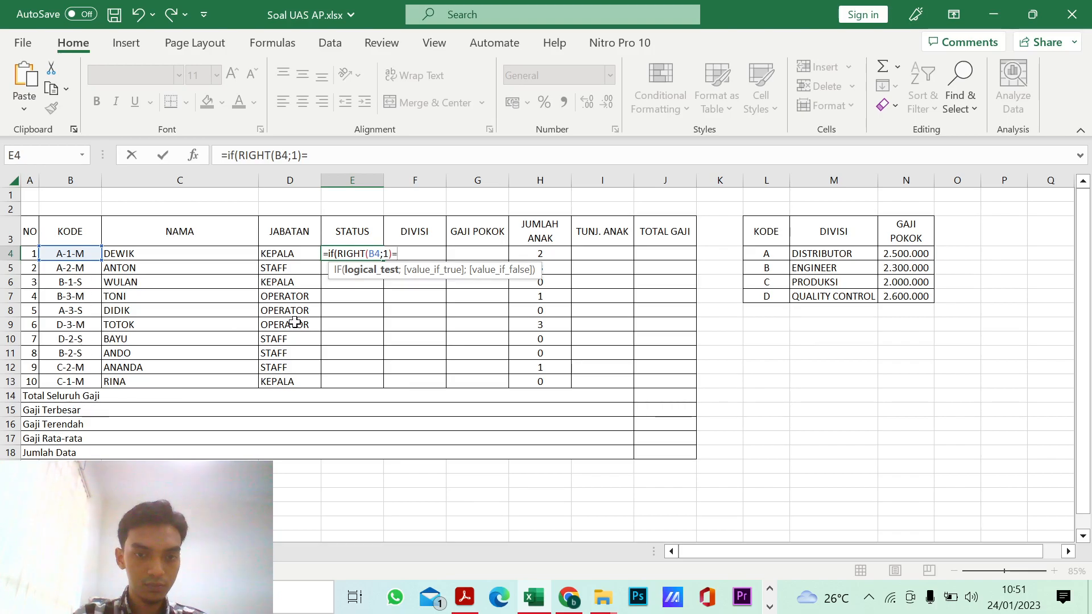
Step: Complete the E4 logical test as equal to "M" and return "MENIKAH" if true, followed by a semicolon
type("'")
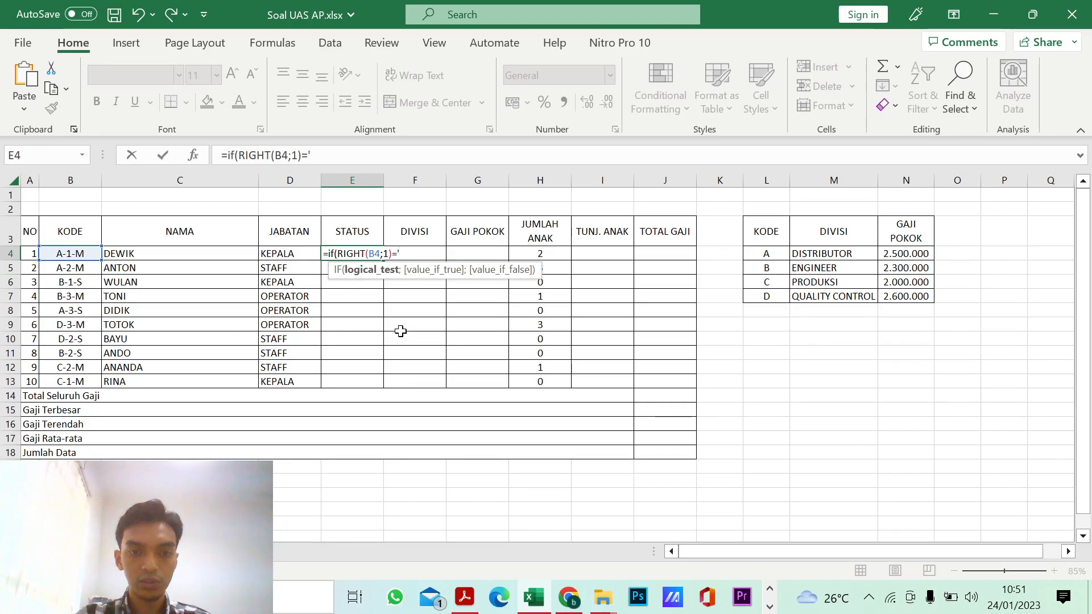
type("\"M")
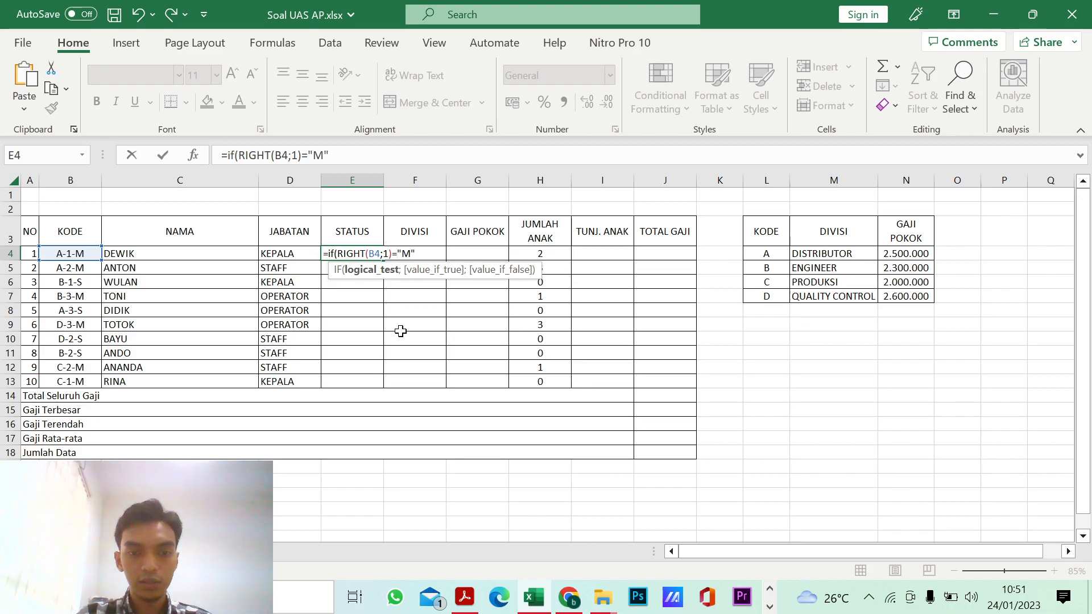
type("\";")
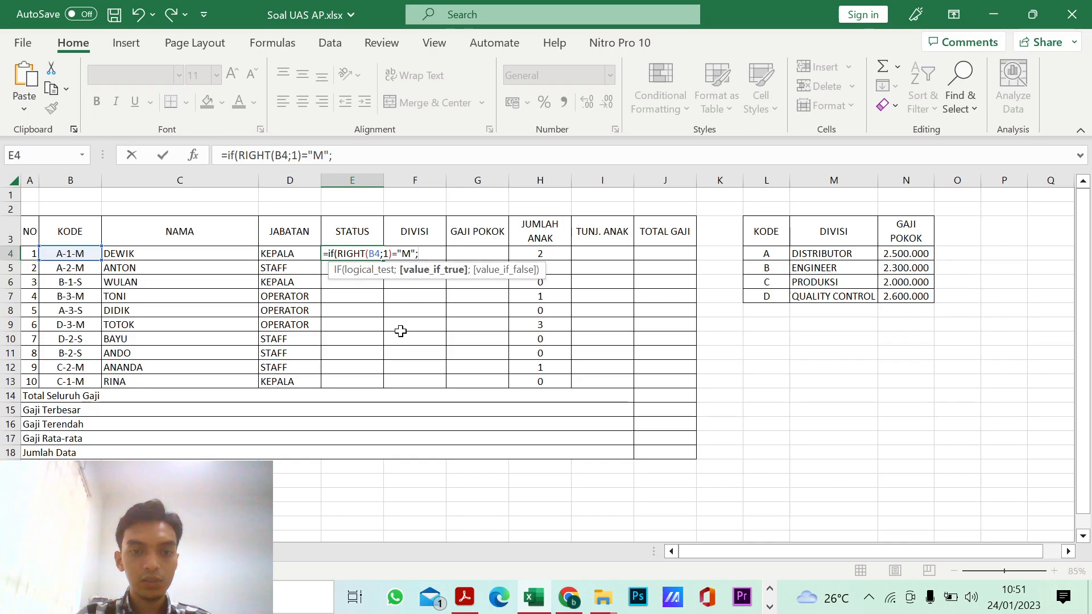
type("\"MENIKAH")
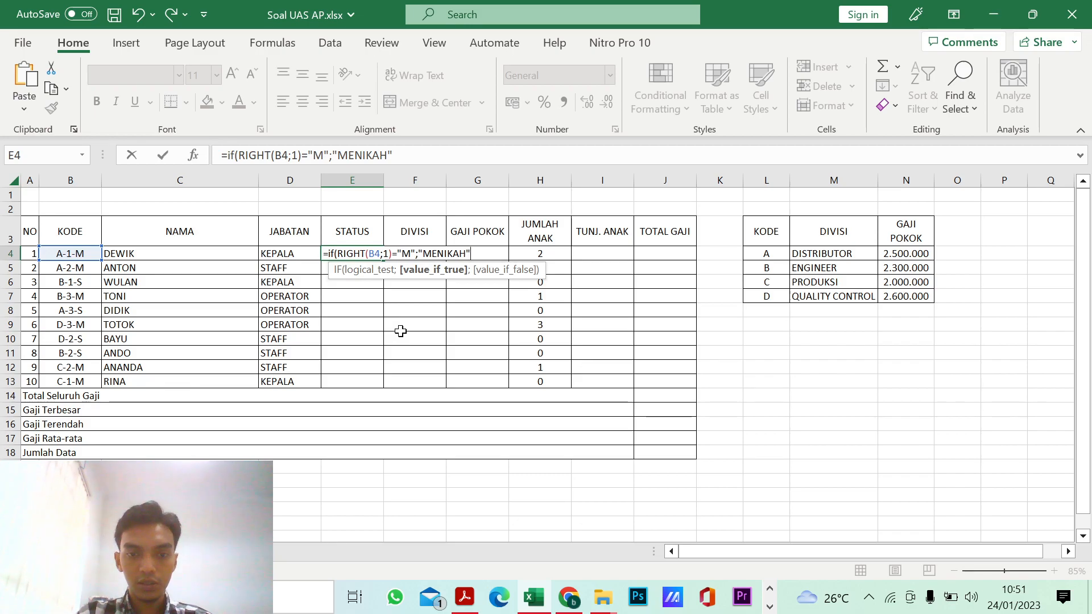
type("\";")
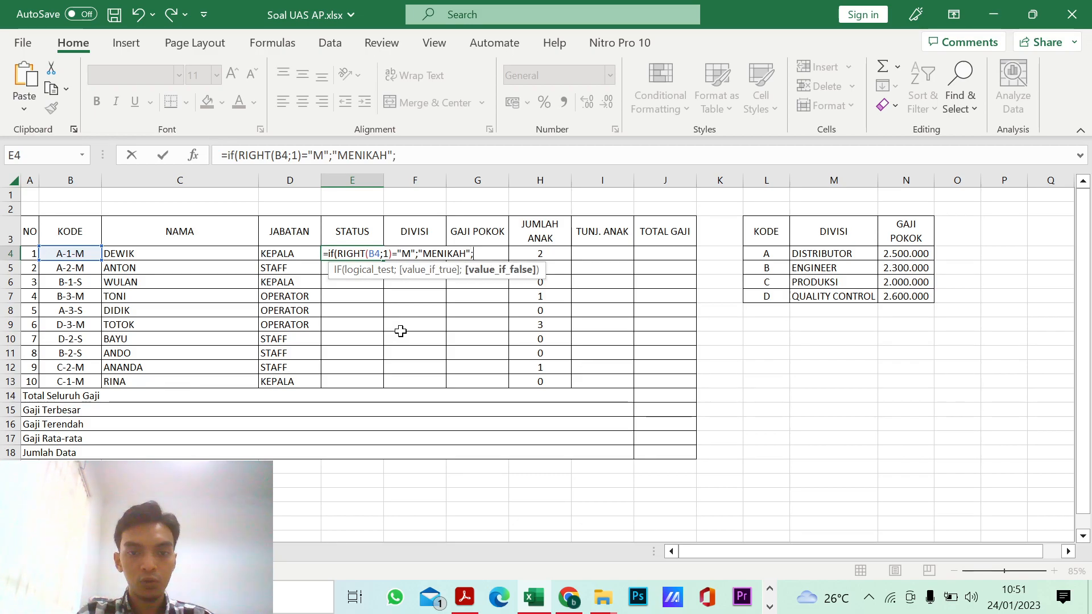
key("Left")
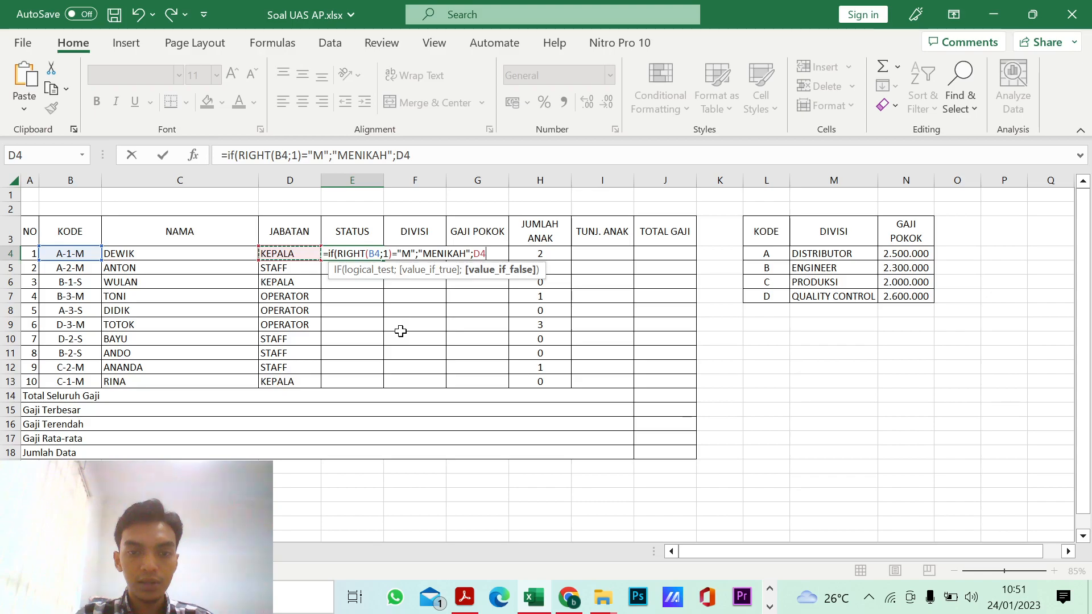
key("Right")
key("BackSpace")
key("BackSpace")
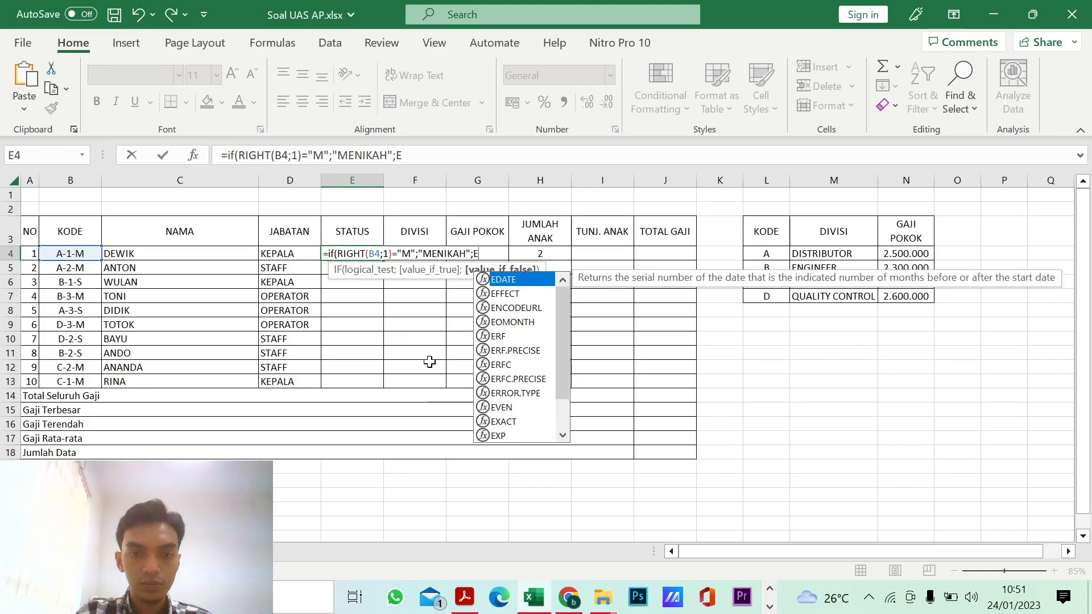
Step: Duplicate the E4 IF condition as a nested IF in the value-if-false argument, testing for "S" instead of "M"
left_click(395, 155)
left_click_drag(395, 155, 229, 168)
key("ctrl+c")
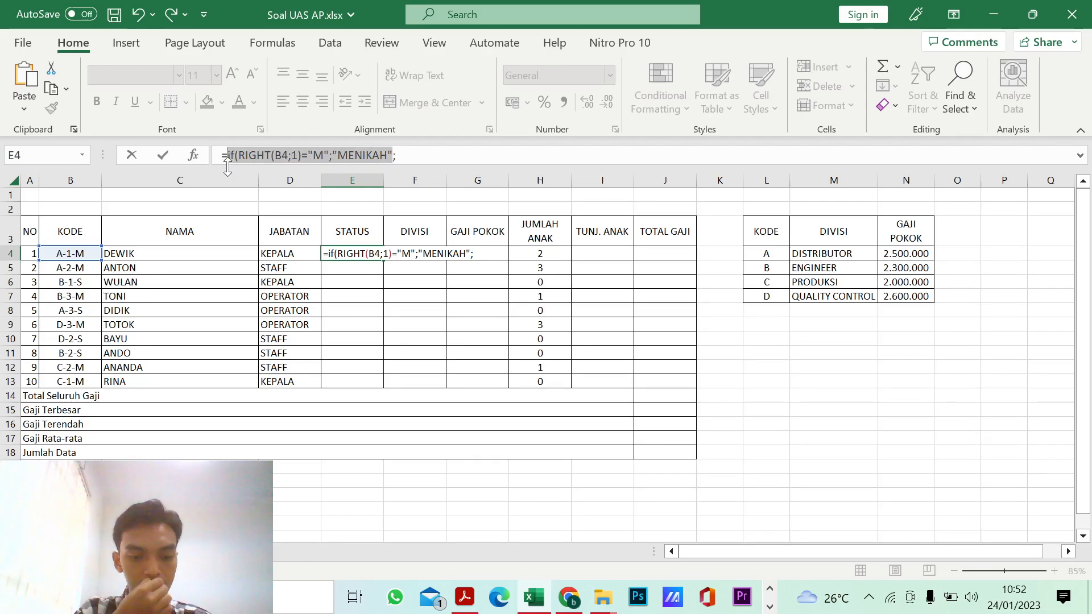
left_click(402, 158)
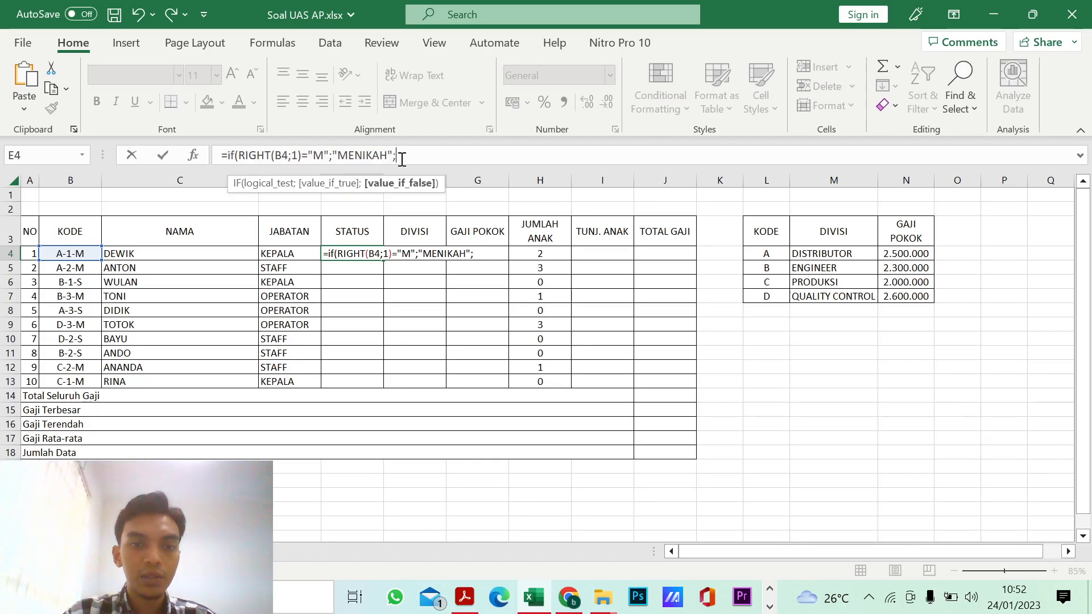
key("ctrl+v")
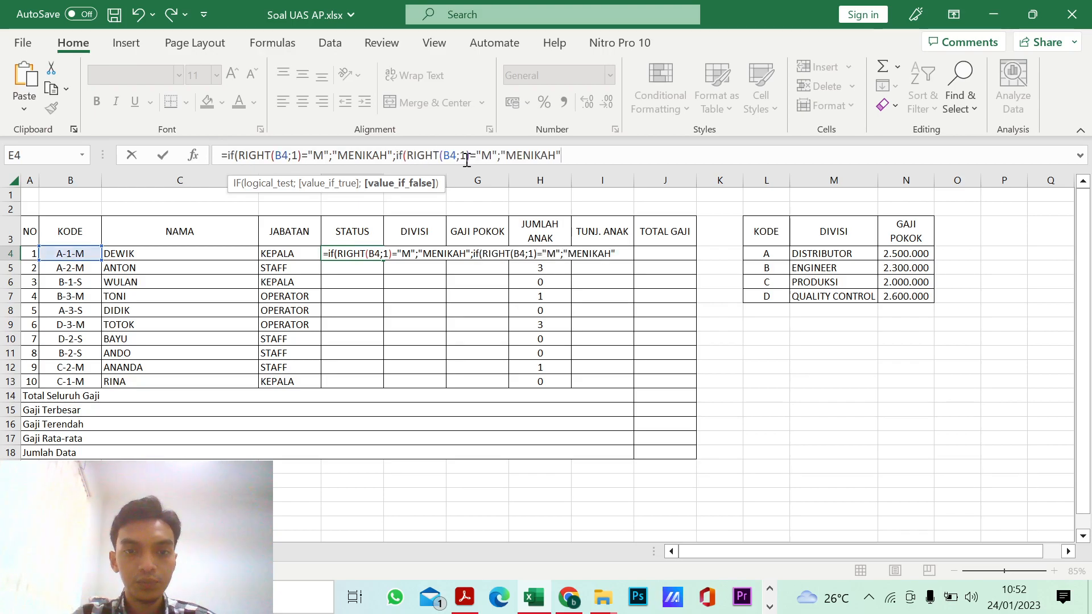
left_click(493, 155)
key("BackSpace")
type("S")
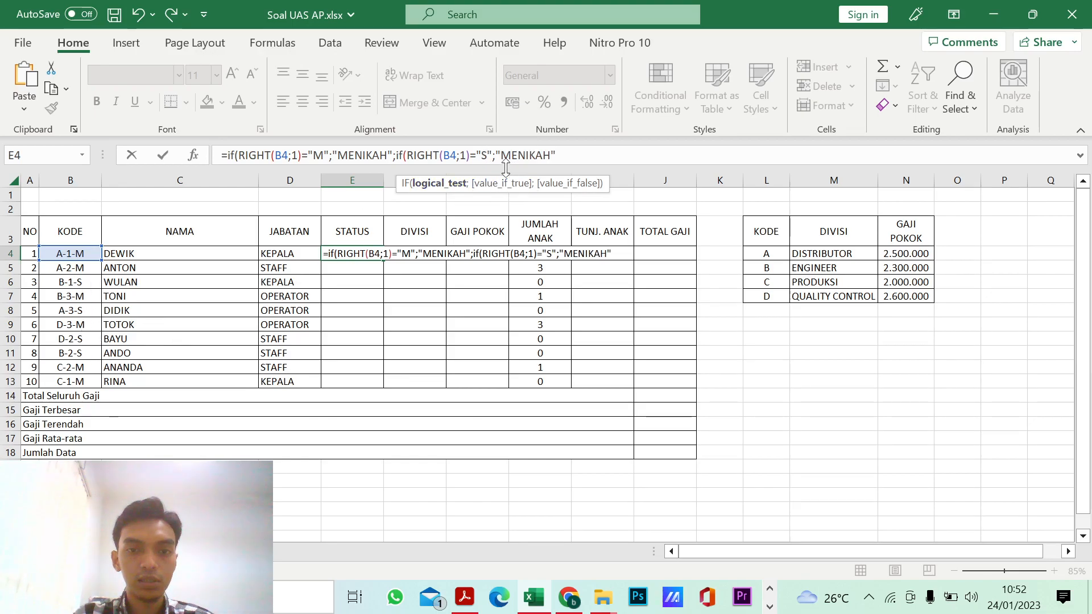
Step: Make the nested IF in E4 return "BELUM MENIKAH", close both IF functions and enter the formula
left_click(553, 155)
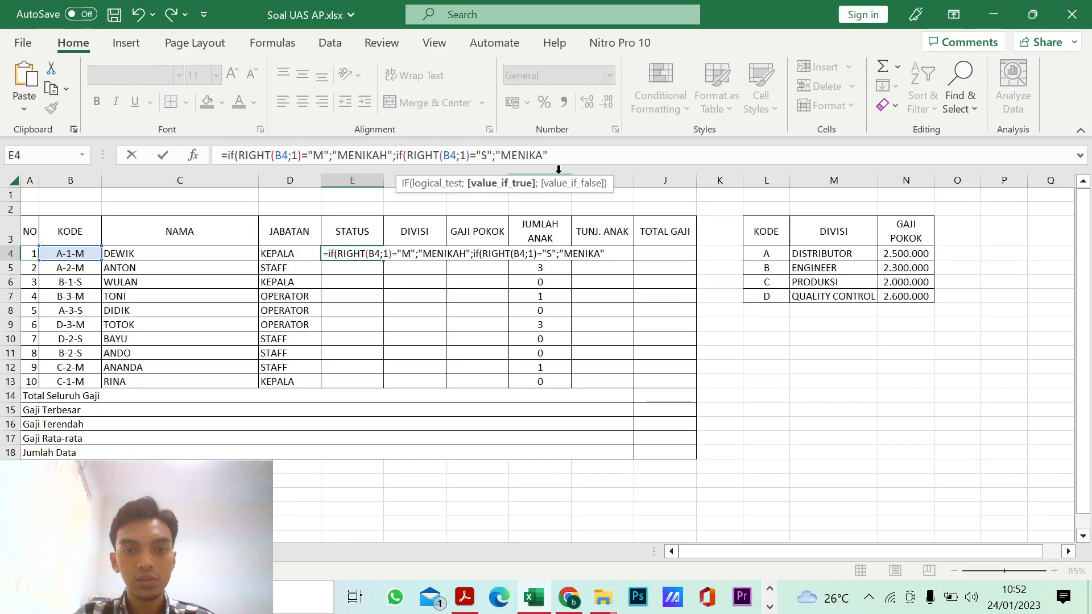
key("BackSpace")
key("BackSpace")
key("BackSpace")
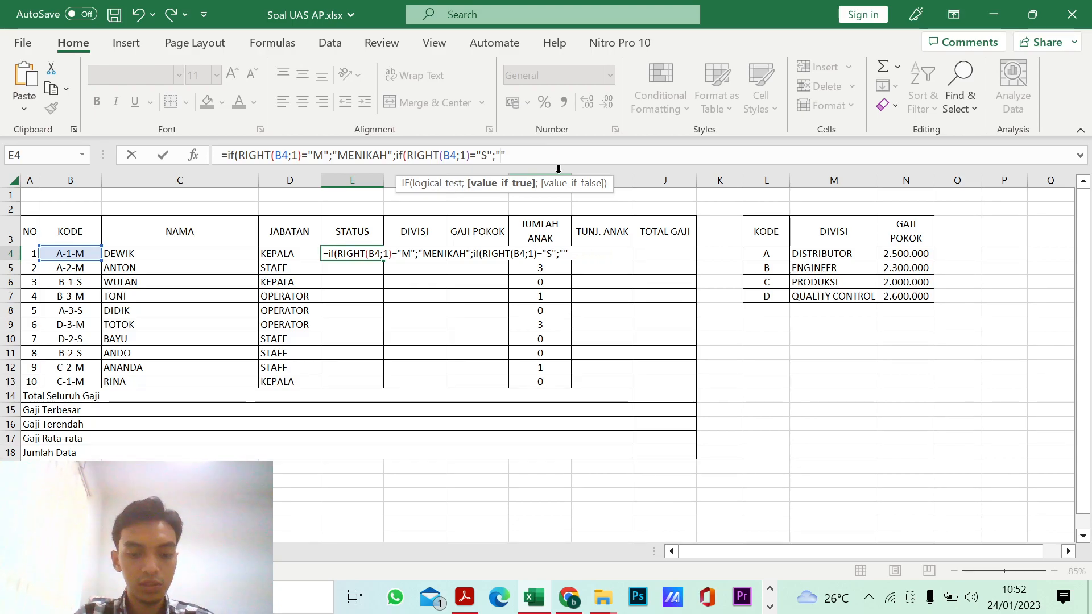
type("BELUM MENIKAH")
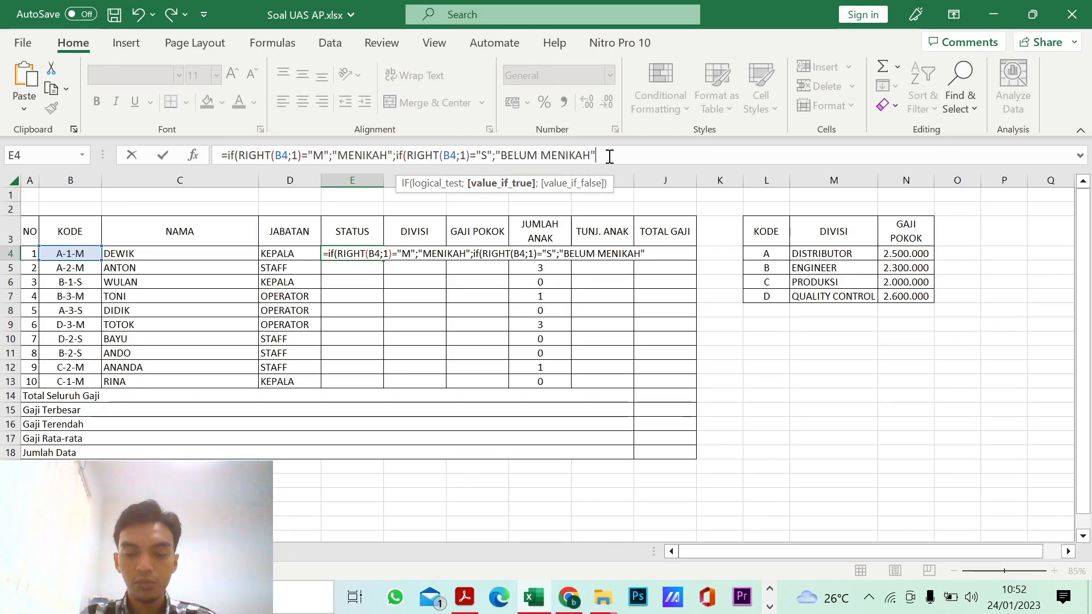
type(")")
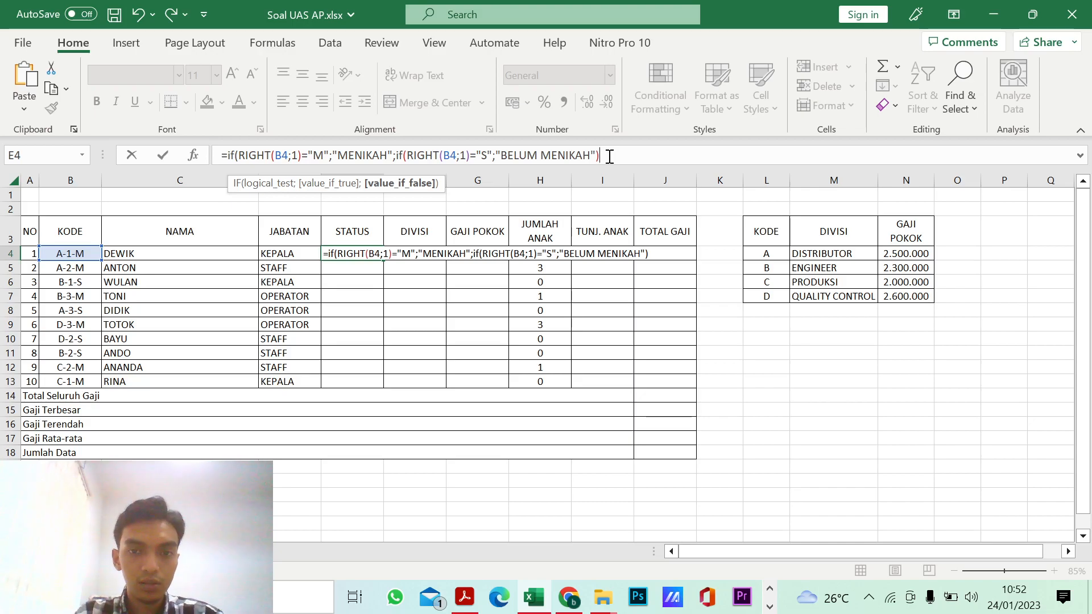
type(")")
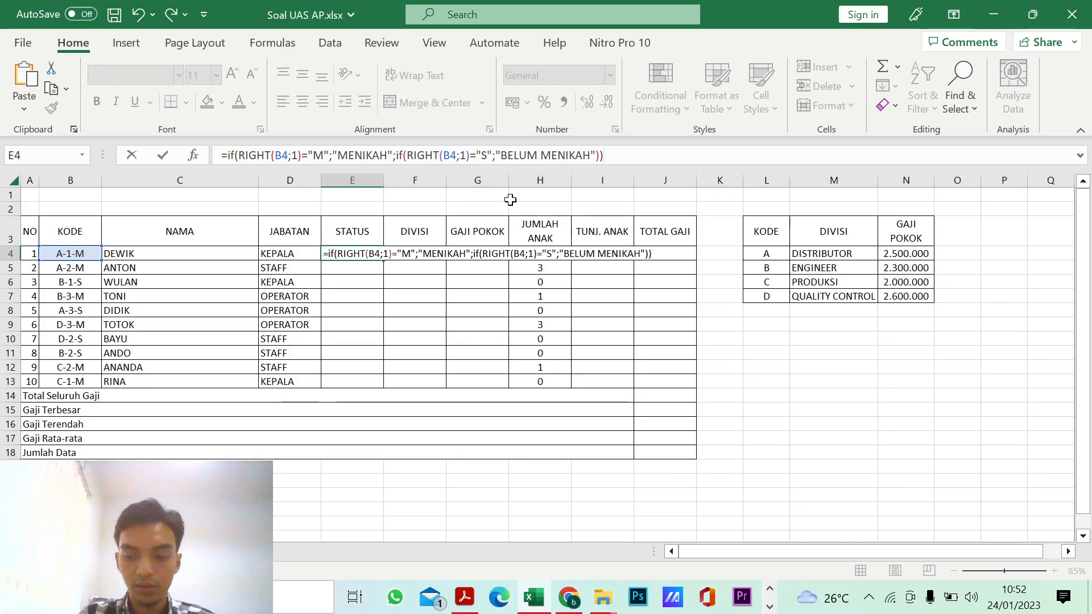
key("Return")
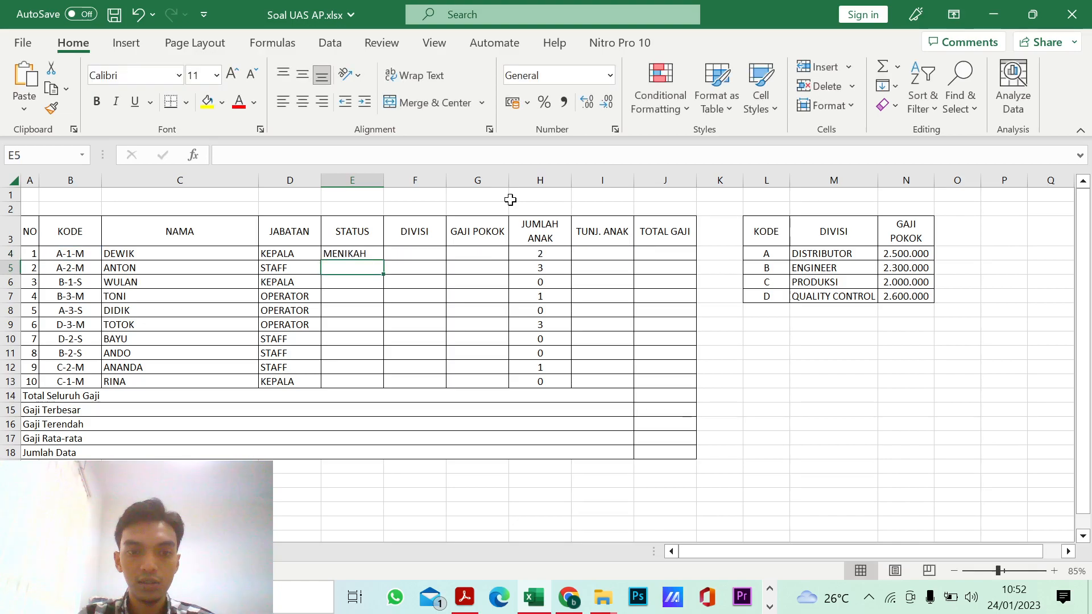
Step: Fill the Status formula from E4 down to E13 and autofit the width of column E
left_click(353, 253)
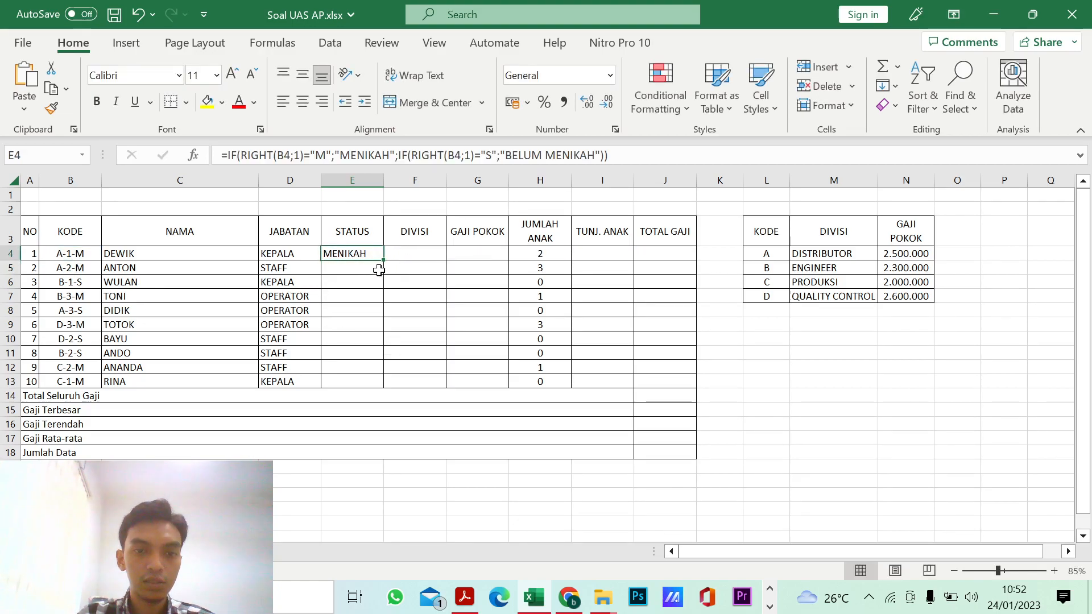
left_click_drag(386, 260, 378, 392)
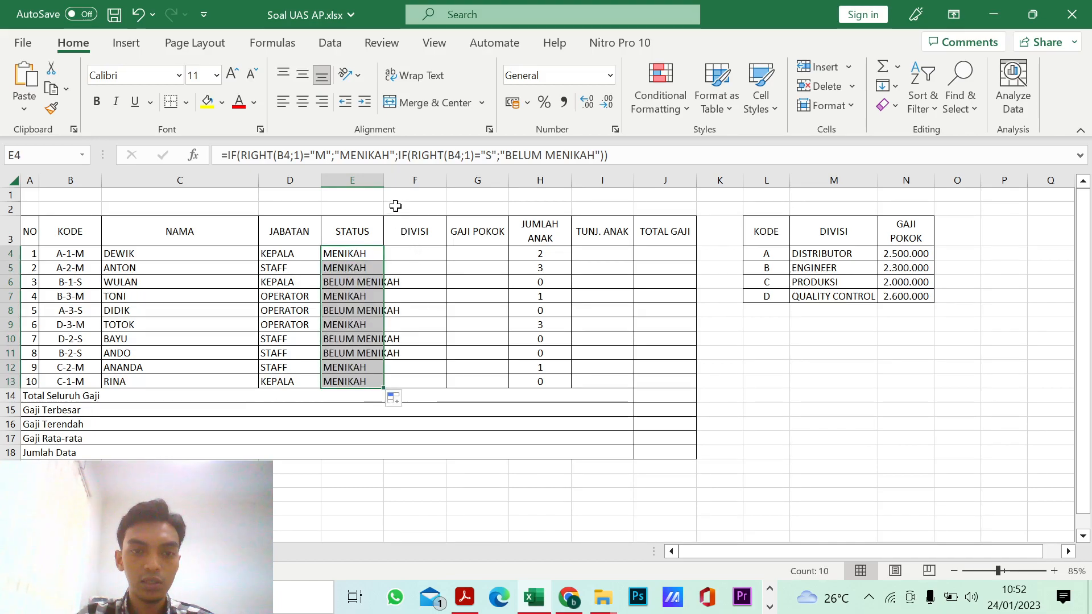
double_click(383, 180)
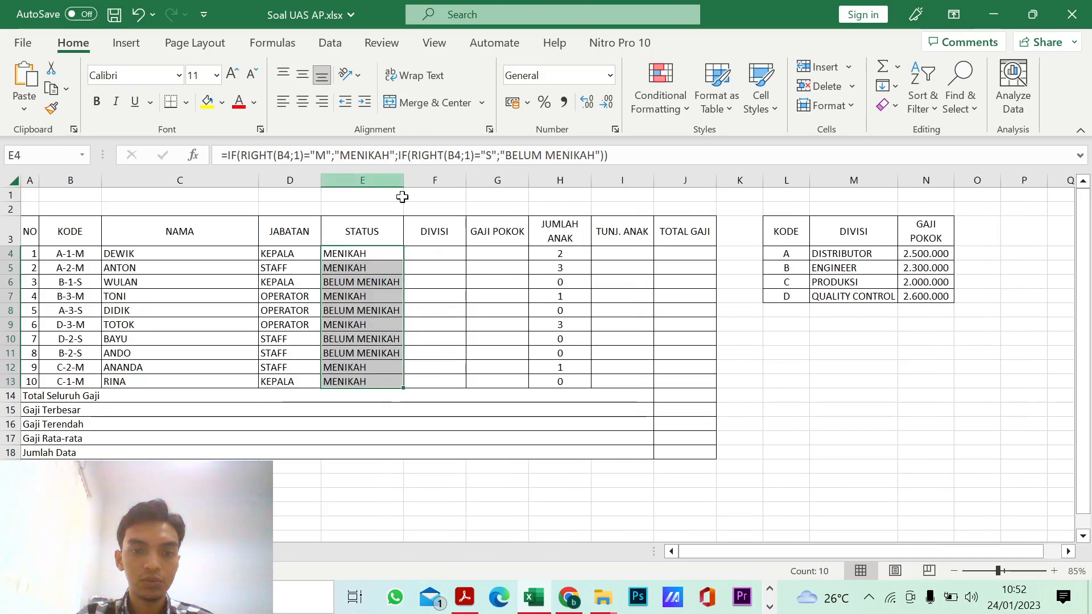
Step: Center the Jabatan and Status entries in D4:E13 horizontally
left_click(435, 340)
left_click_drag(274, 254, 349, 381)
left_click(302, 102)
left_click(446, 322)
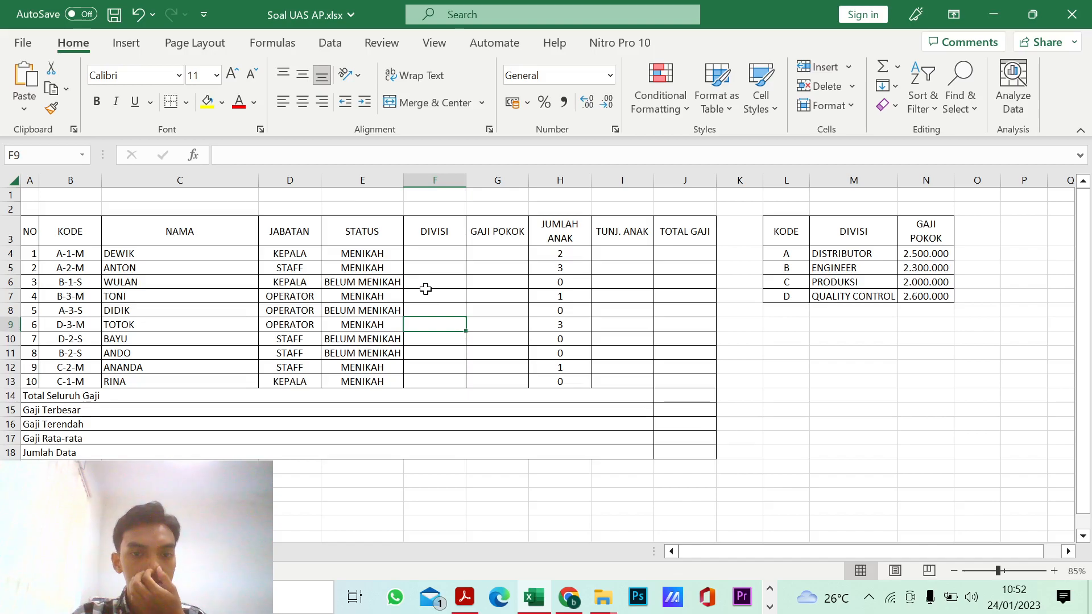
Step: Check the Divisi column rule in the exam PDF and start a VLOOKUP formula with a nested LEFT function in F4
left_click(465, 597)
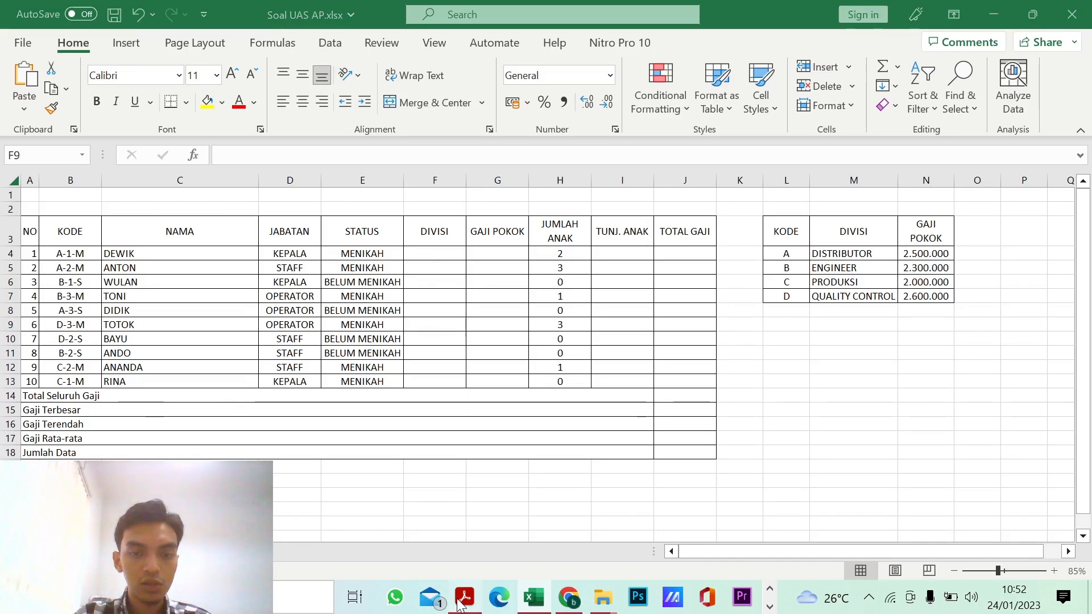
scroll(359, 391, "down", 6)
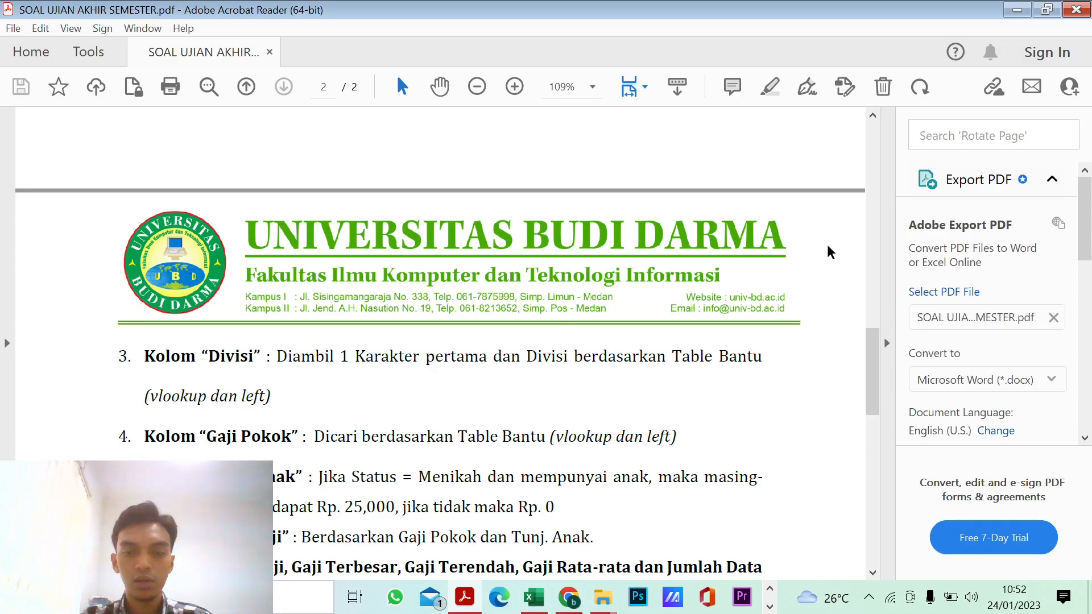
left_click(1017, 10)
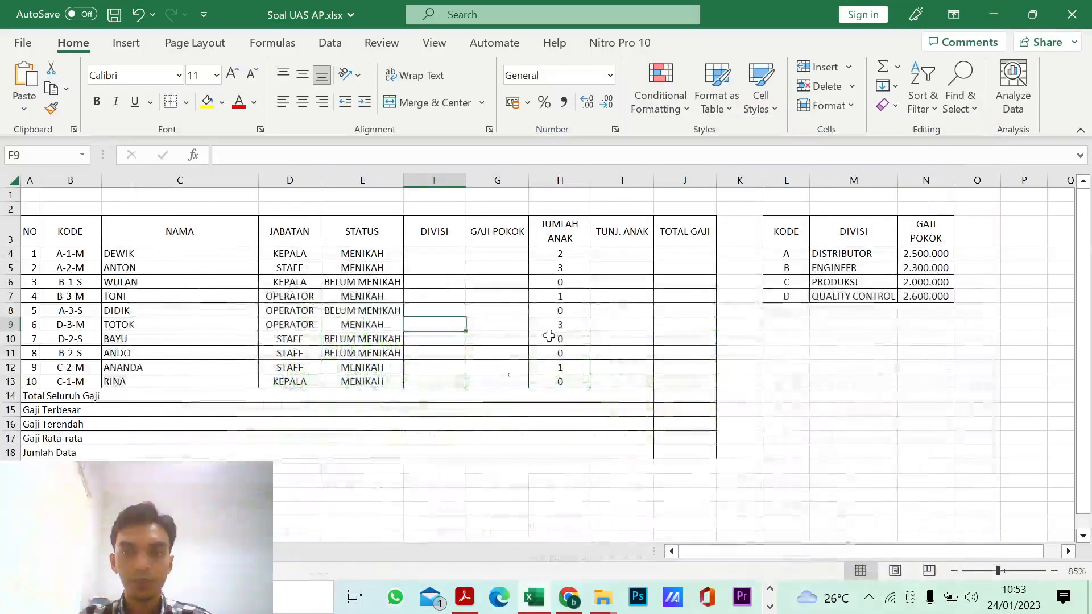
left_click(439, 253)
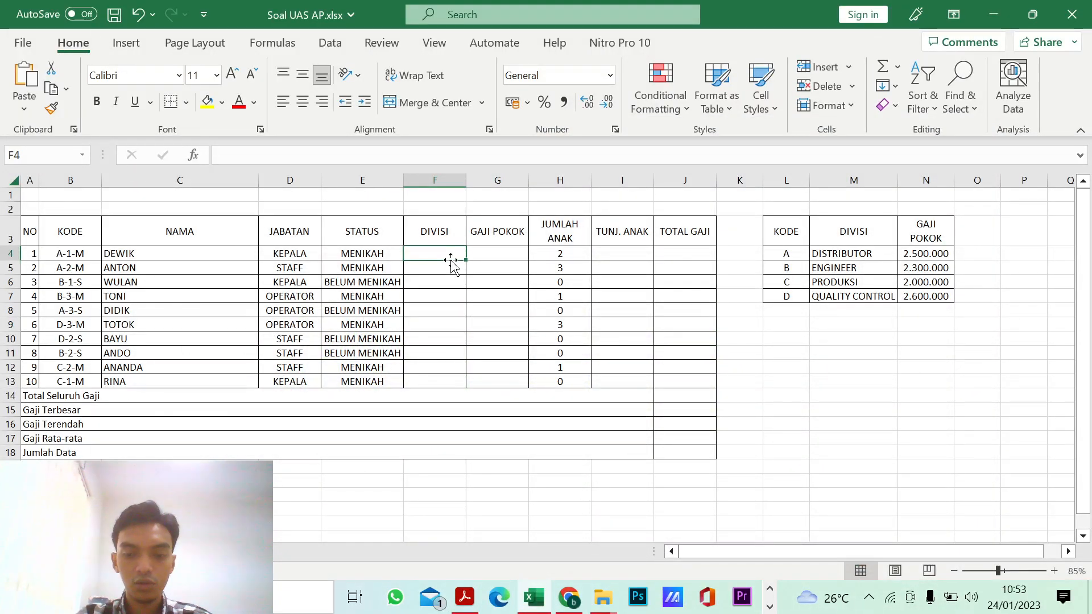
type("=vl")
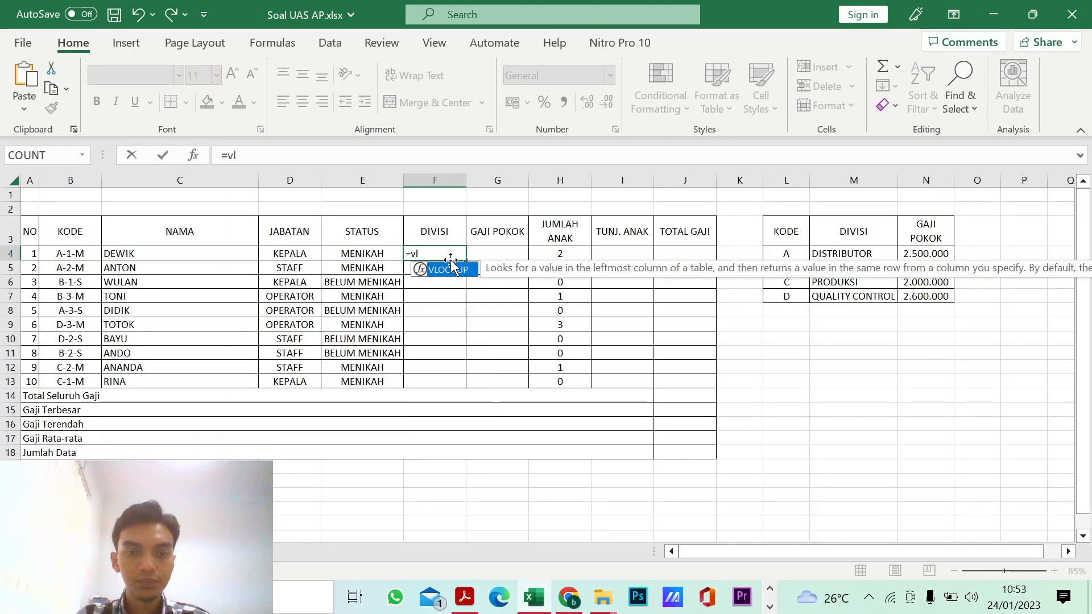
key("Tab")
type("lef")
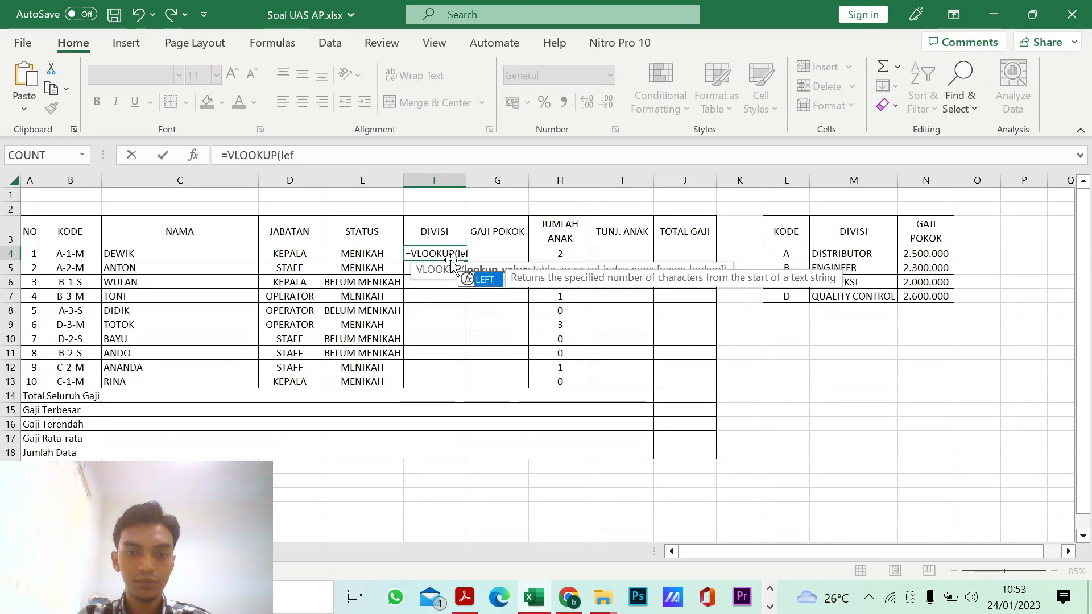
key("Tab")
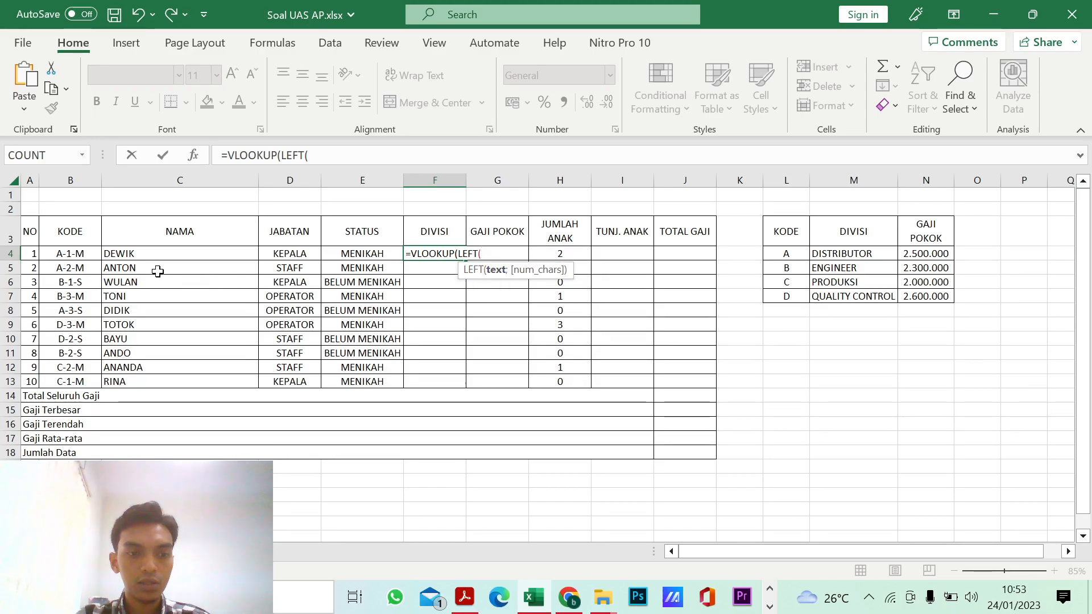
Step: Give the LEFT function the arguments B4 and 1 character, and close it as the VLOOKUP lookup value followed by a semicolon
left_click(83, 254)
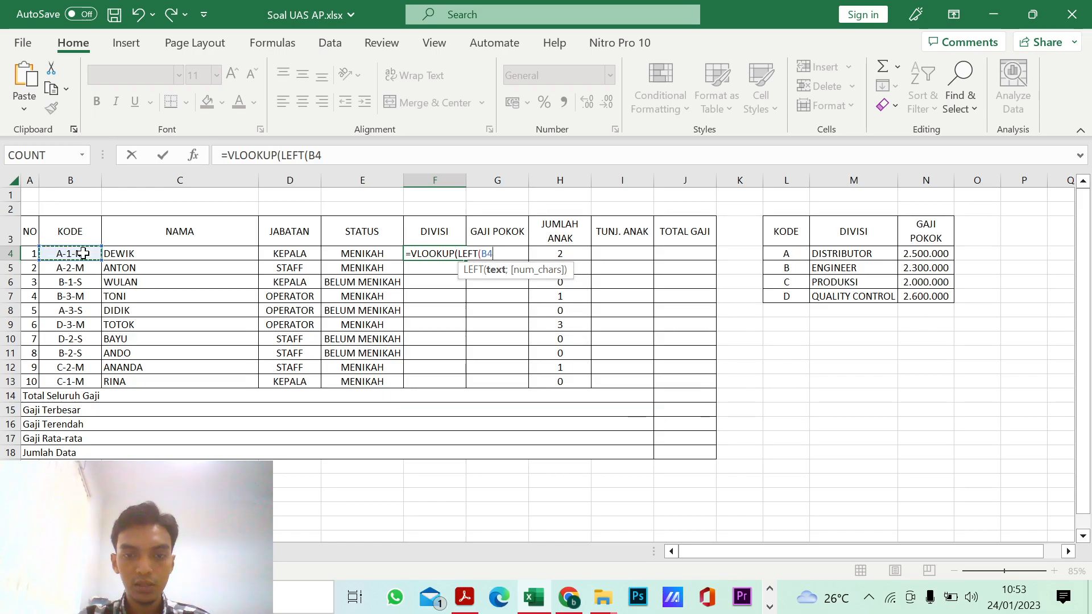
type(";")
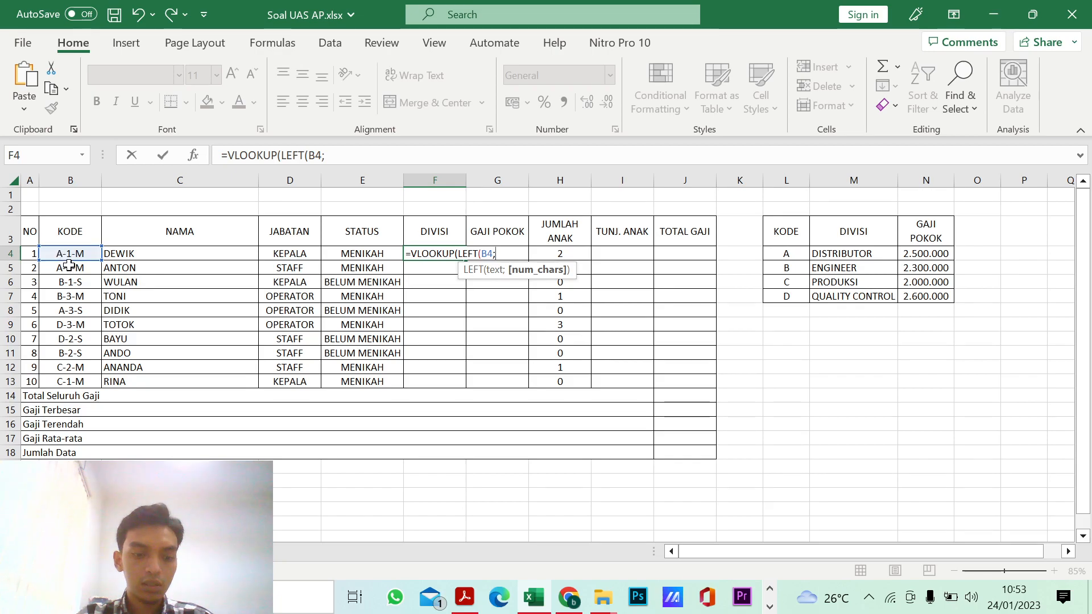
type("1")
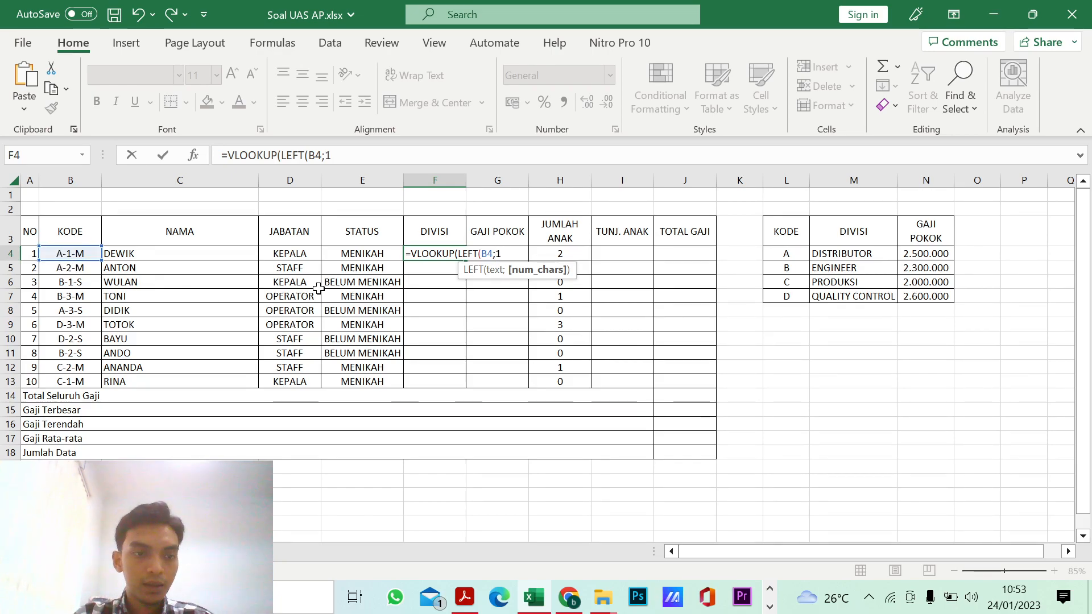
key("BackSpace")
type("2")
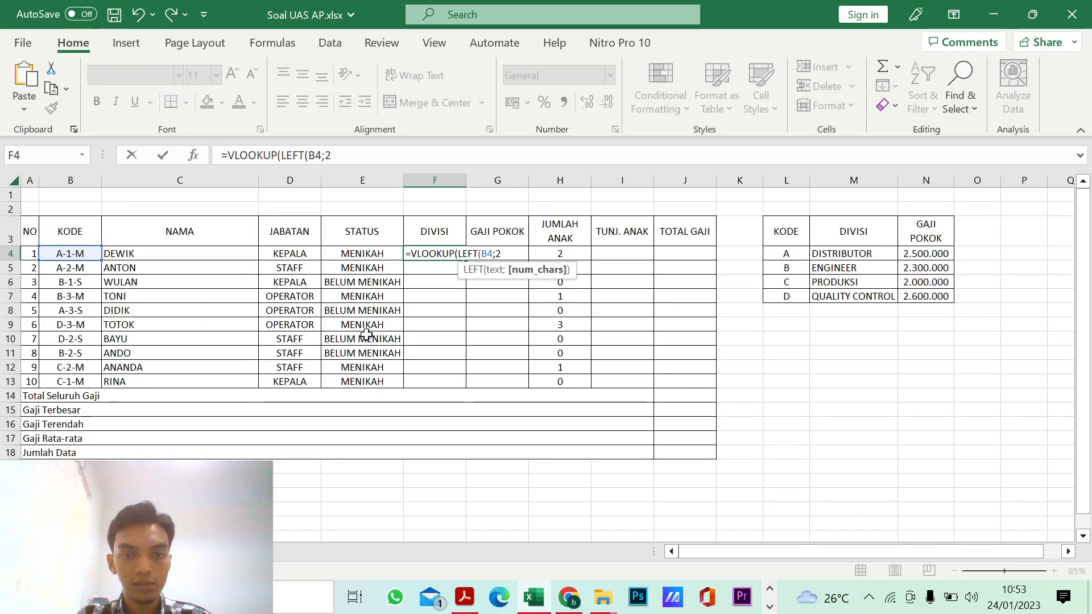
key("BackSpace")
type("1")
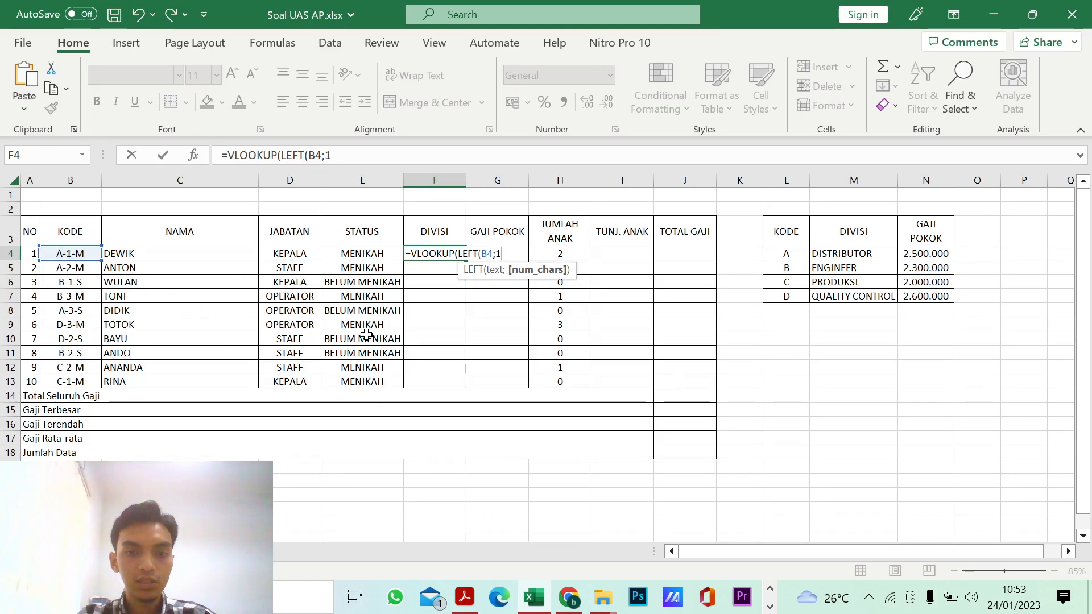
type(")")
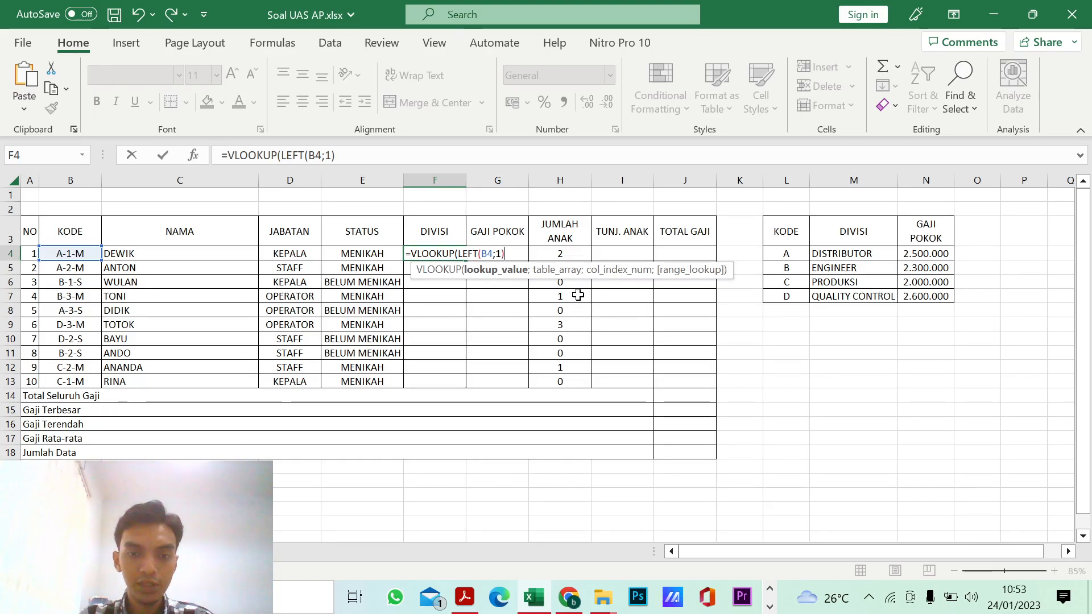
type(";")
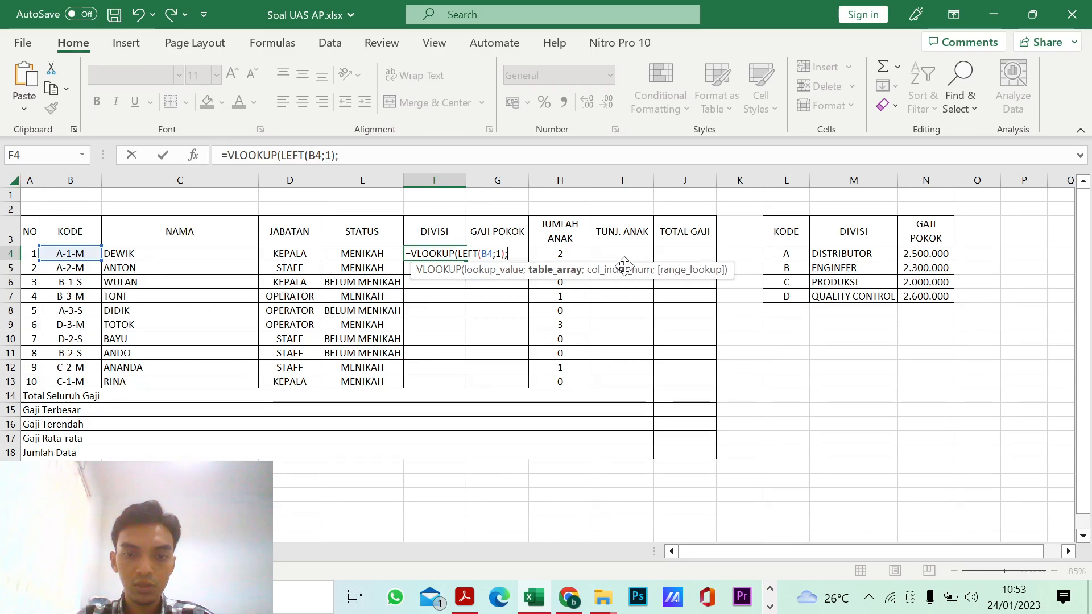
Step: Complete the F4 VLOOKUP with table array L4:N7, column index 2 and range lookup 0, and enter the formula
left_click_drag(785, 252, 922, 297)
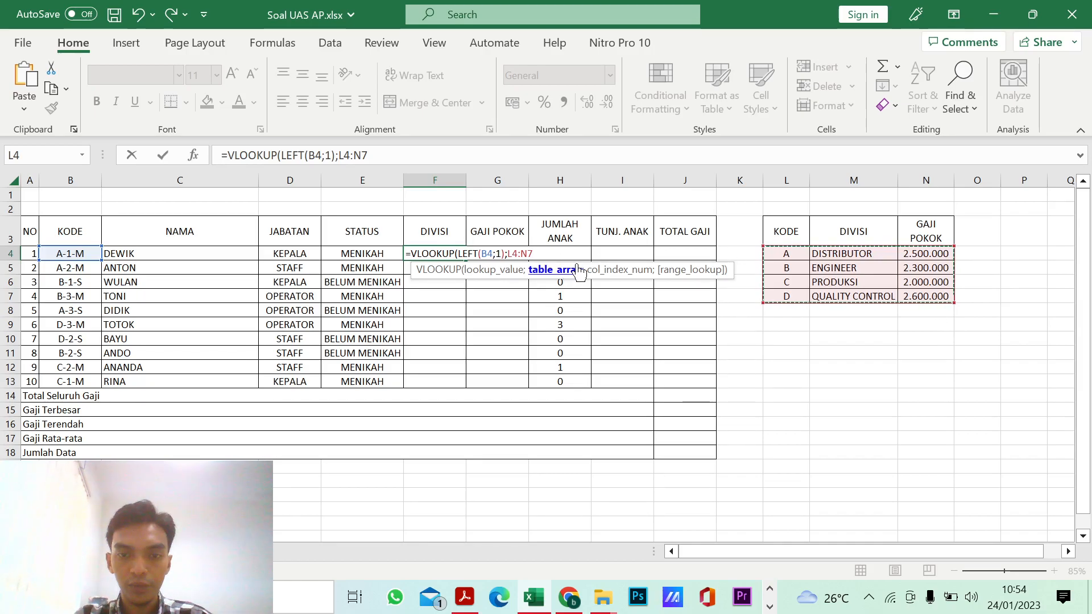
type(";")
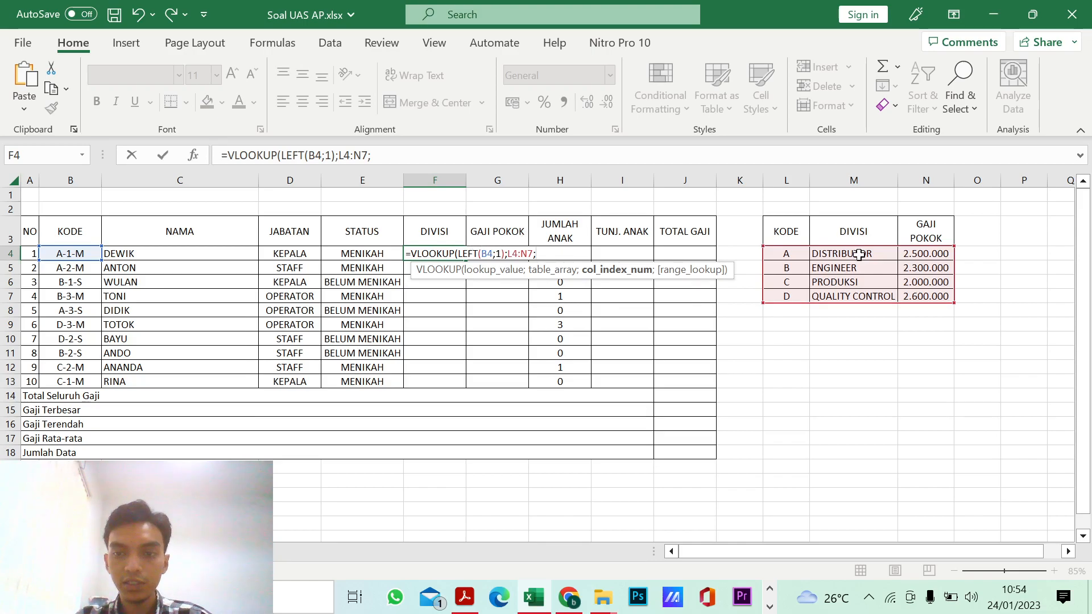
type("2")
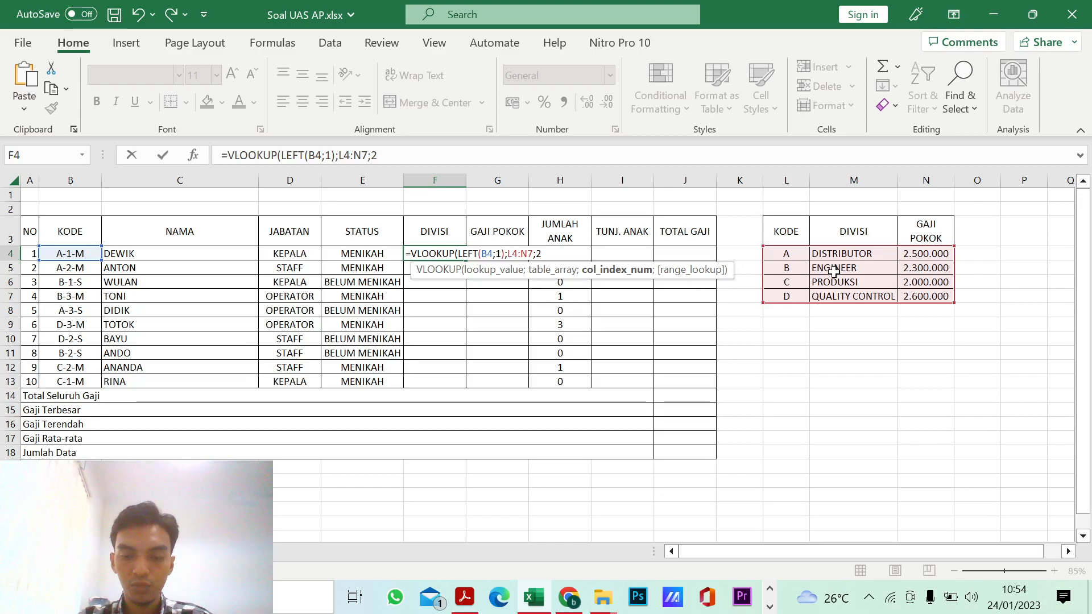
type(";")
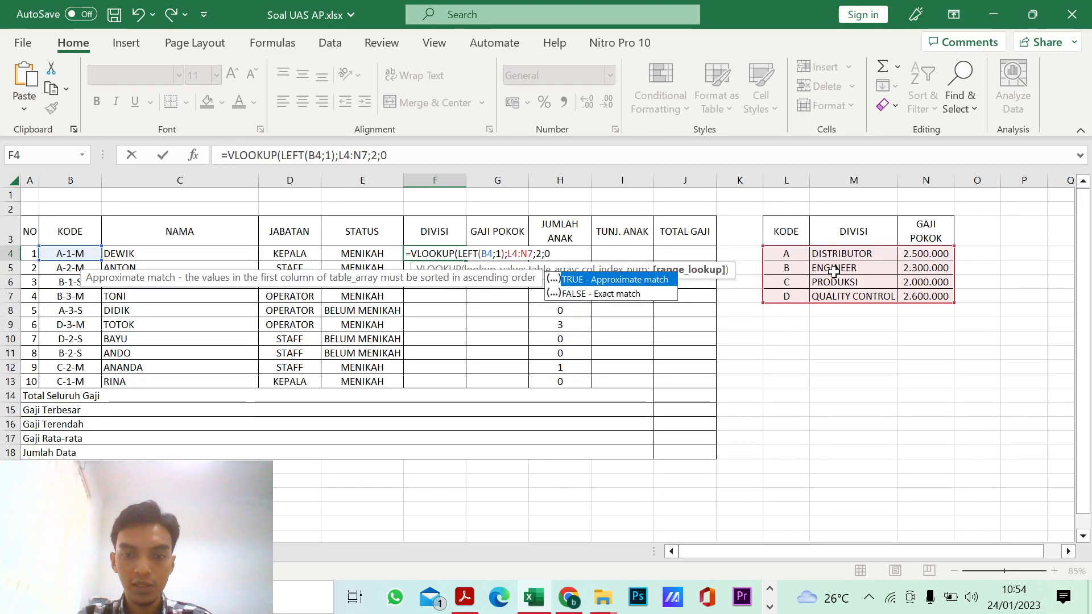
type("0)")
key("Return")
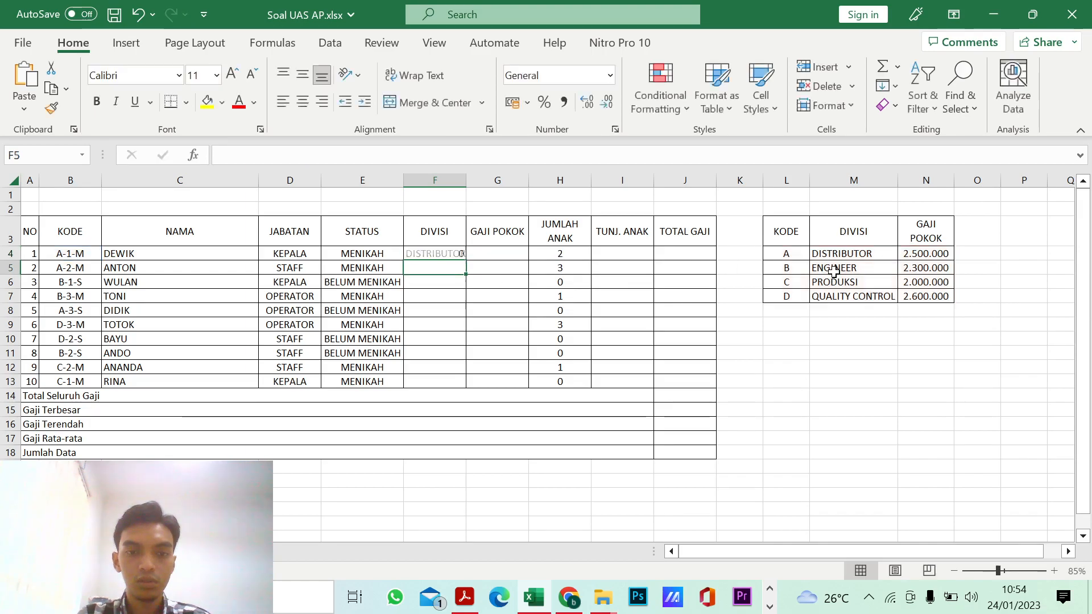
Step: Autofit the width of column F and fill the Divisi formula from F4 down to F12
double_click(466, 180)
left_click(459, 253)
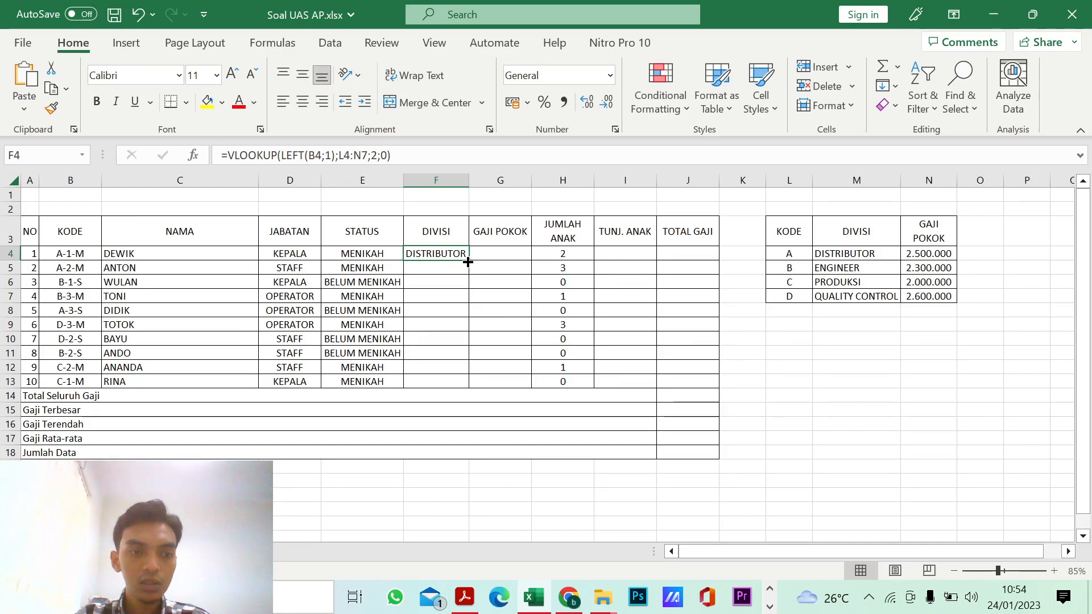
left_click_drag(468, 262, 466, 381)
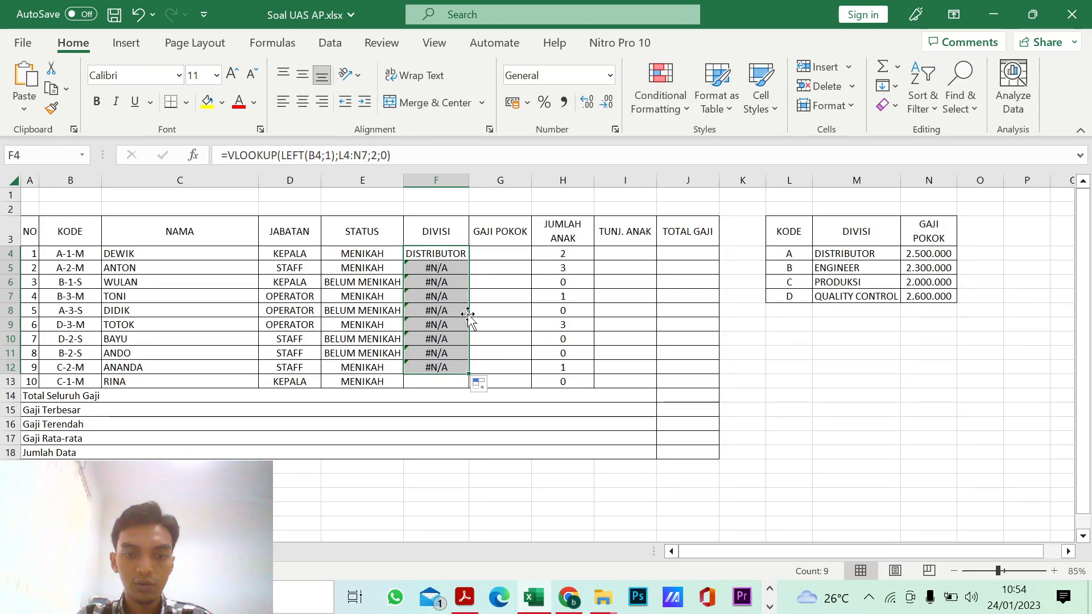
Step: Undo the partial Divisi fill and fill the F4 formula down to F13
left_click_drag(490, 325, 518, 354)
key("ctrl+z")
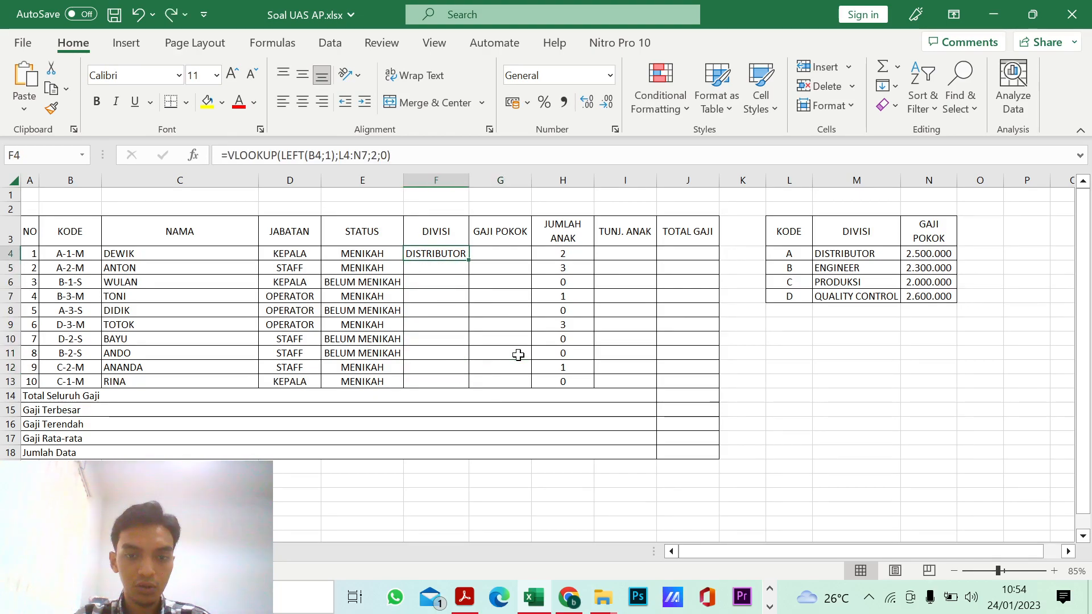
left_click_drag(469, 261, 470, 383)
Step: Examine the table array references in the Divisi formulas of F4, F5 and F6
left_click(438, 255)
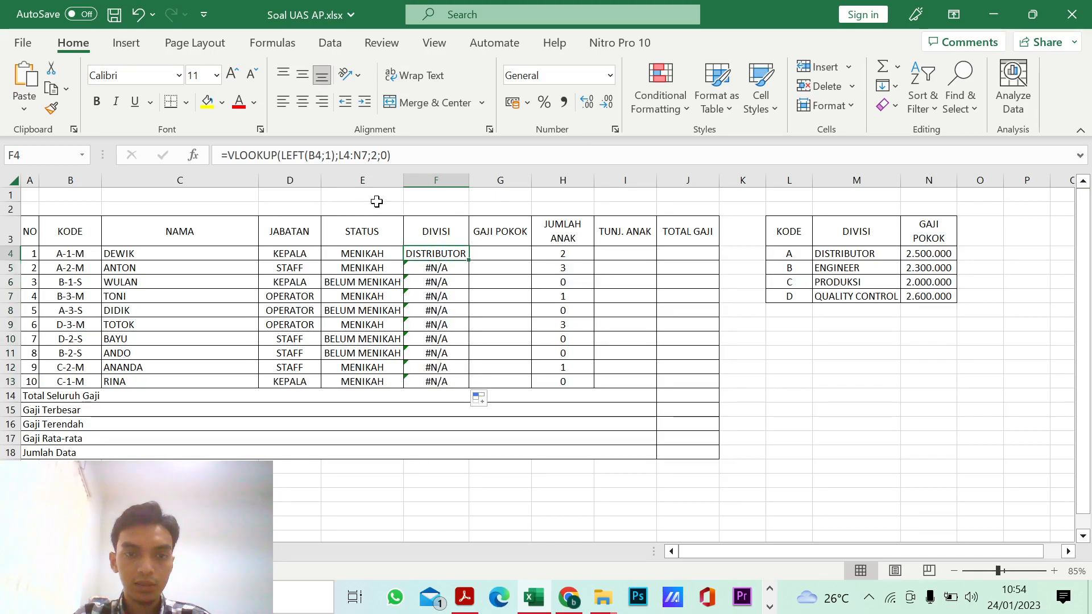
left_click(342, 155)
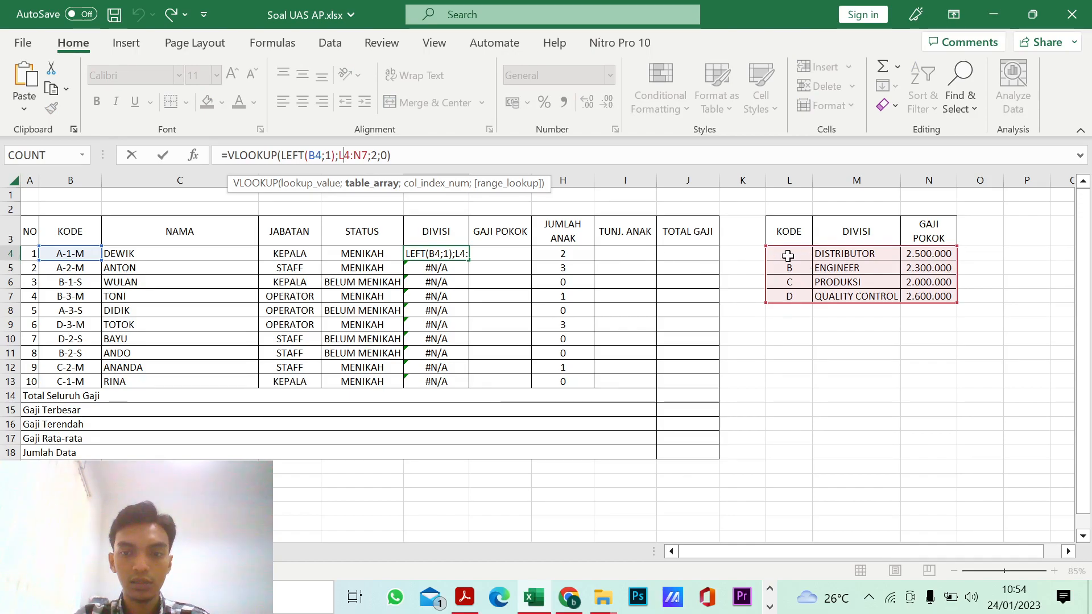
key("Return")
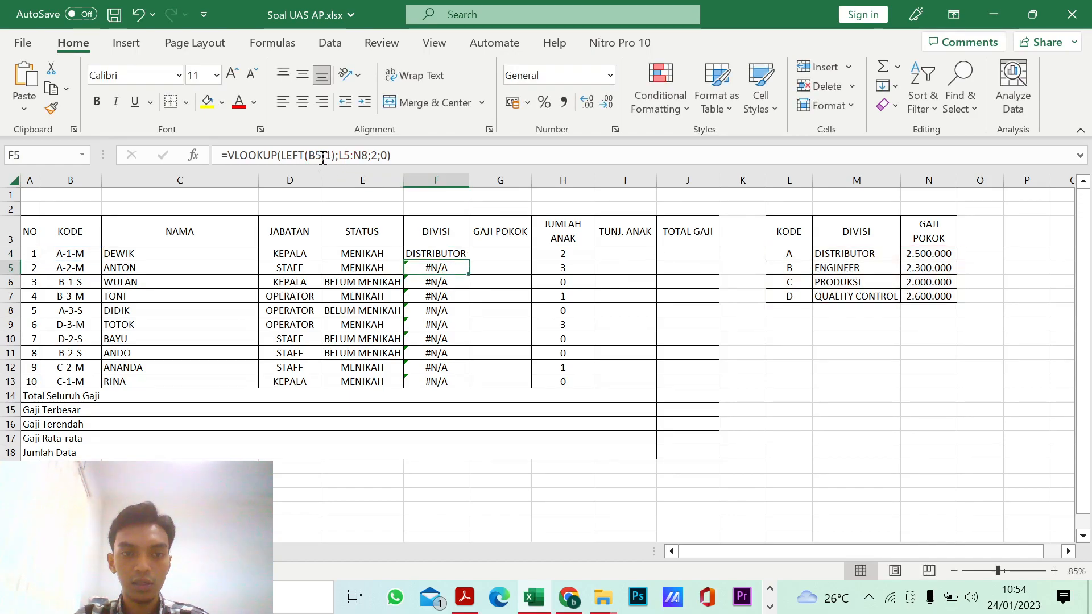
left_click(349, 155)
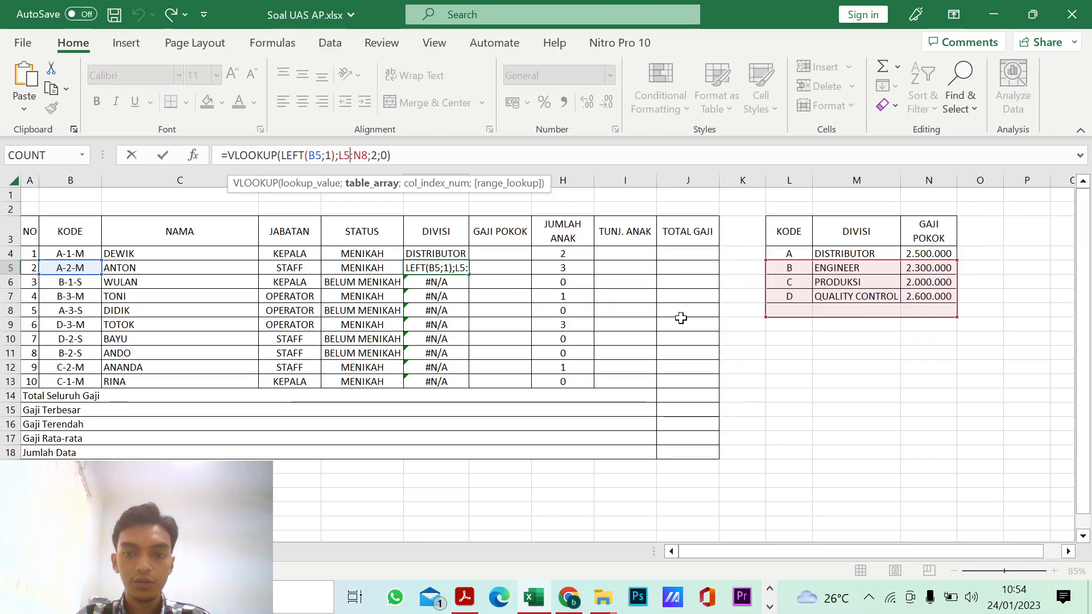
key("Return")
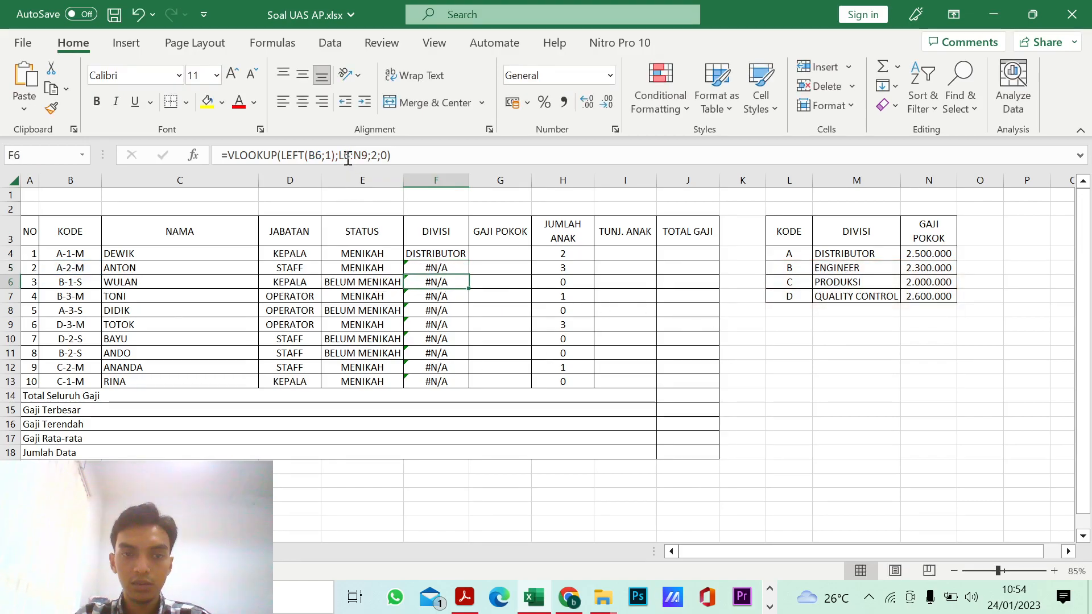
left_click(348, 160)
Step: Make the F4 VLOOKUP table array absolute as $L$4:$N$7 and fill the formula down to F13
left_click(451, 256)
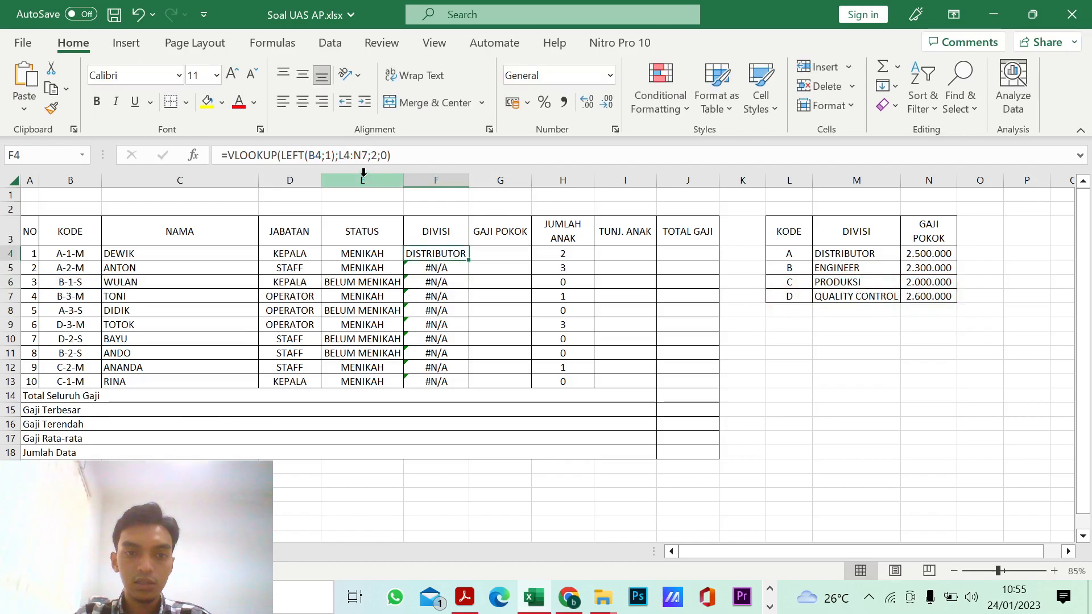
left_click(340, 155)
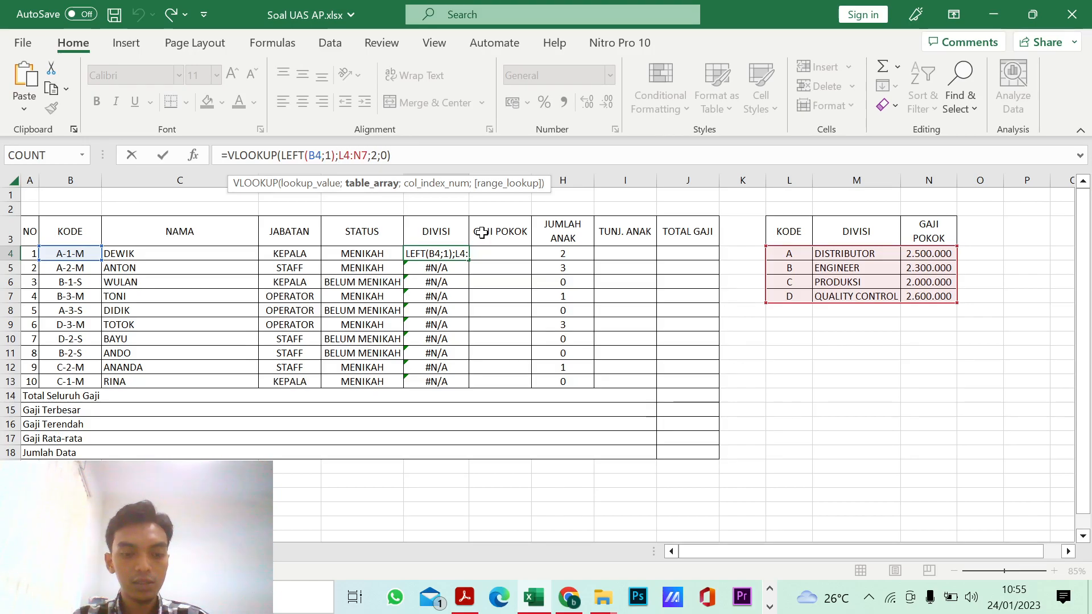
type("$")
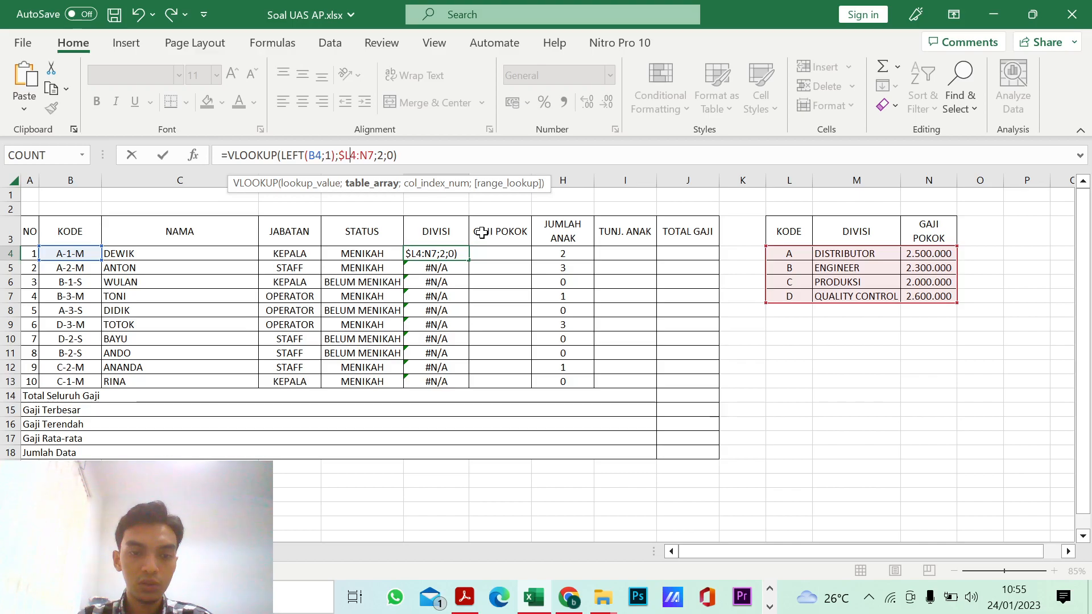
type("$")
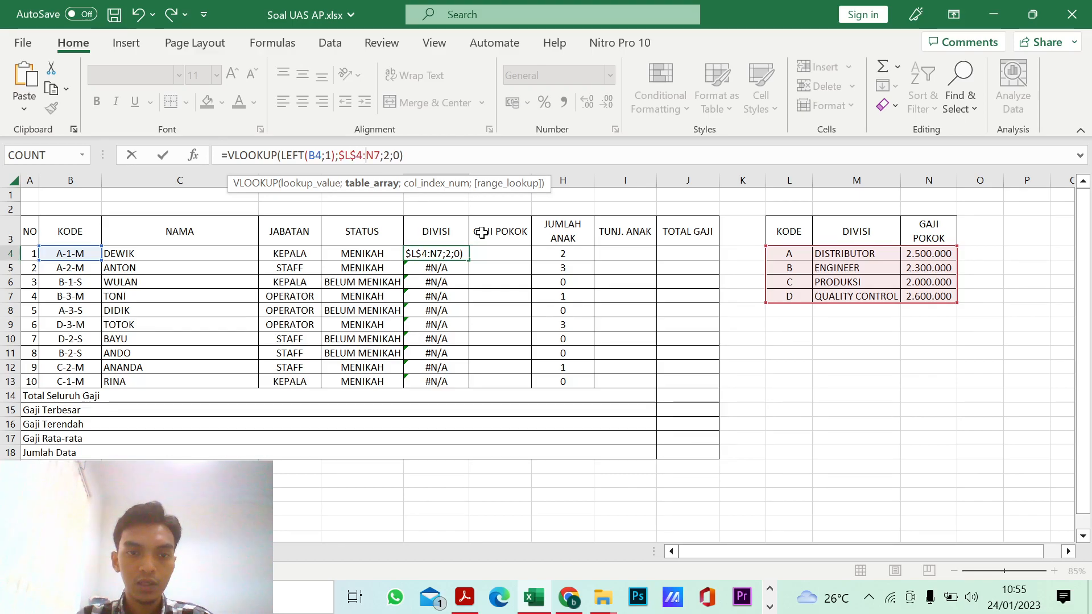
key("Right")
key("Right")
type("$")
key("Right")
type("$")
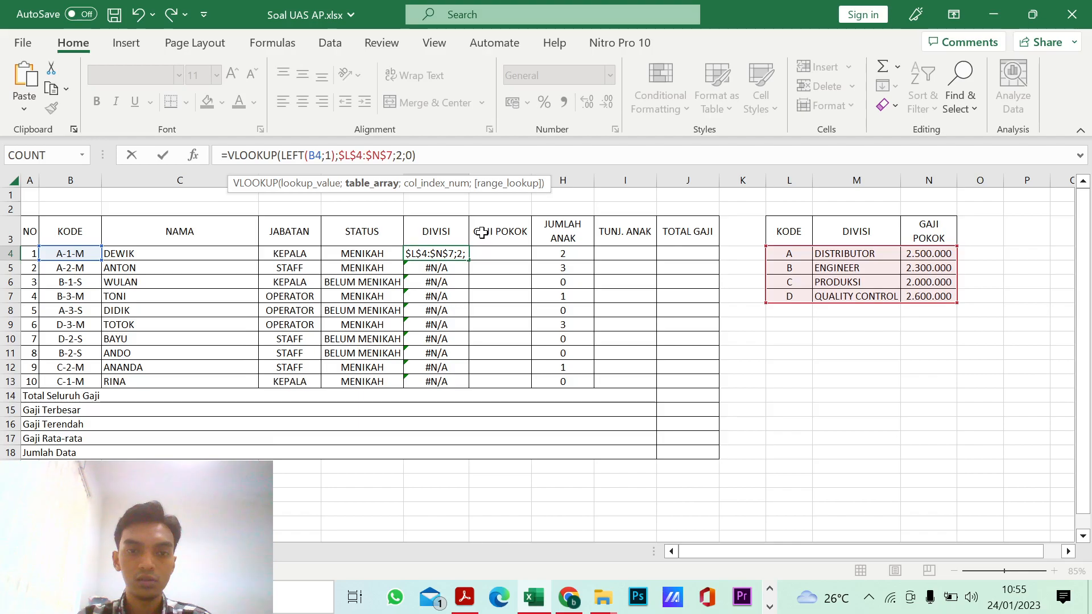
key("Return")
key("Up")
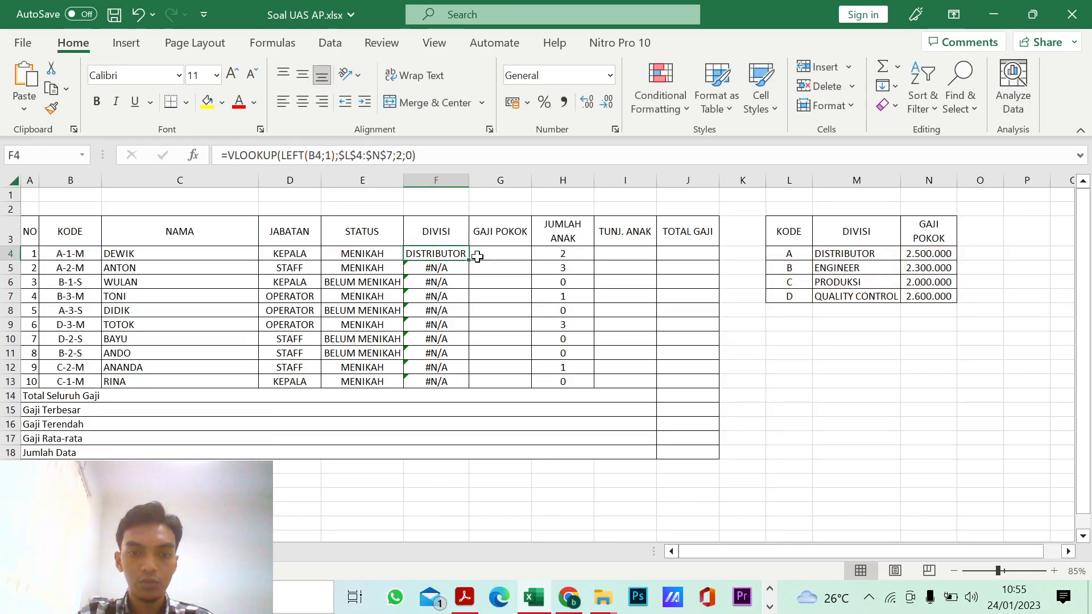
left_click_drag(470, 260, 461, 390)
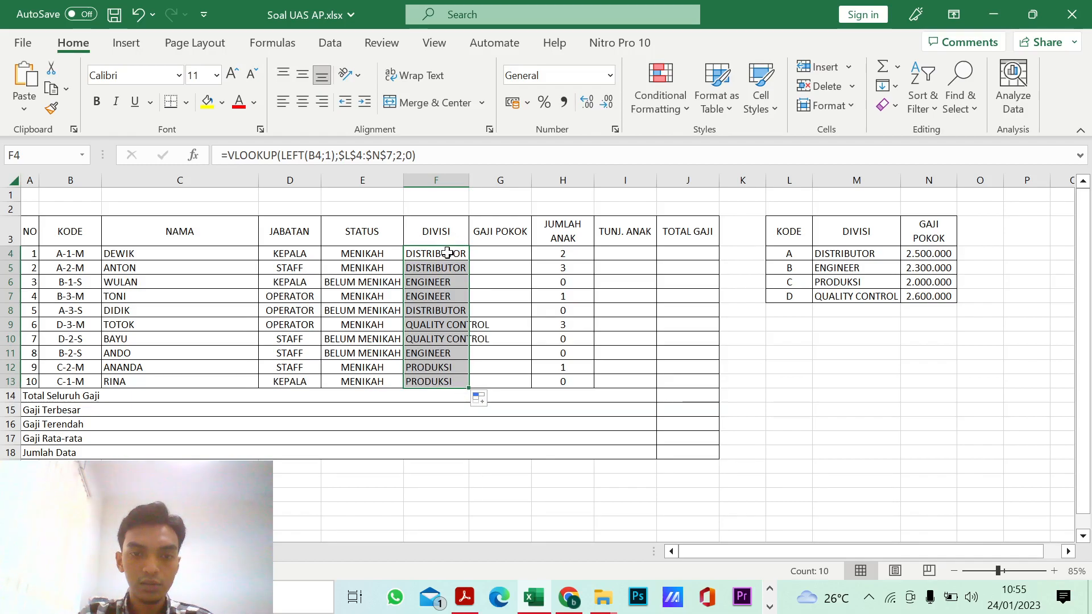
Step: Try row 10 as the start row of F4's table array, with a dollar sign between its digits
left_click(452, 251)
left_click(357, 156)
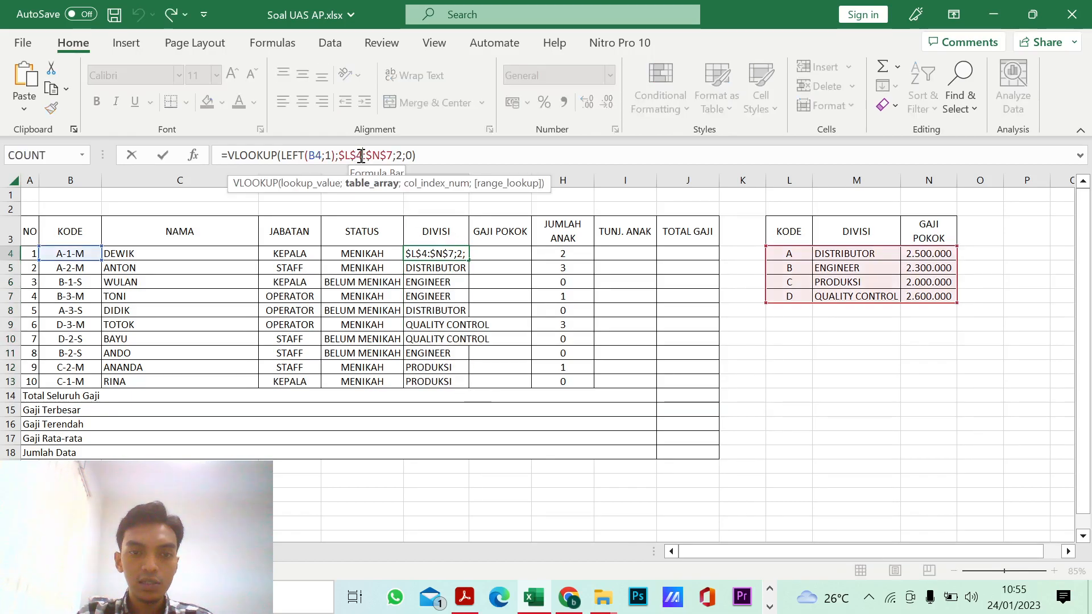
key("BackSpace")
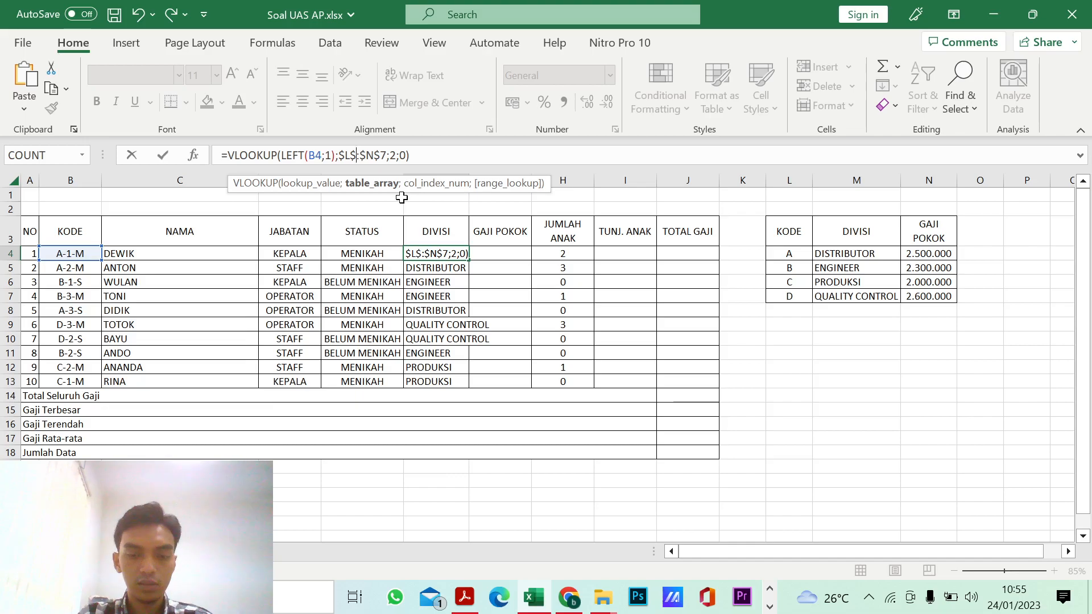
type("10")
key("Left")
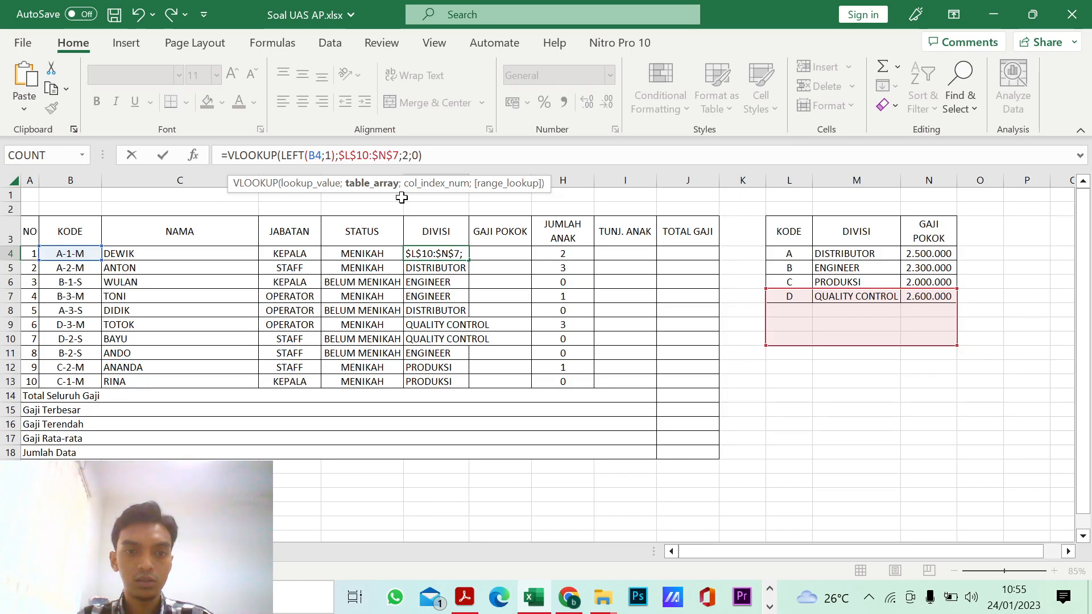
type("$")
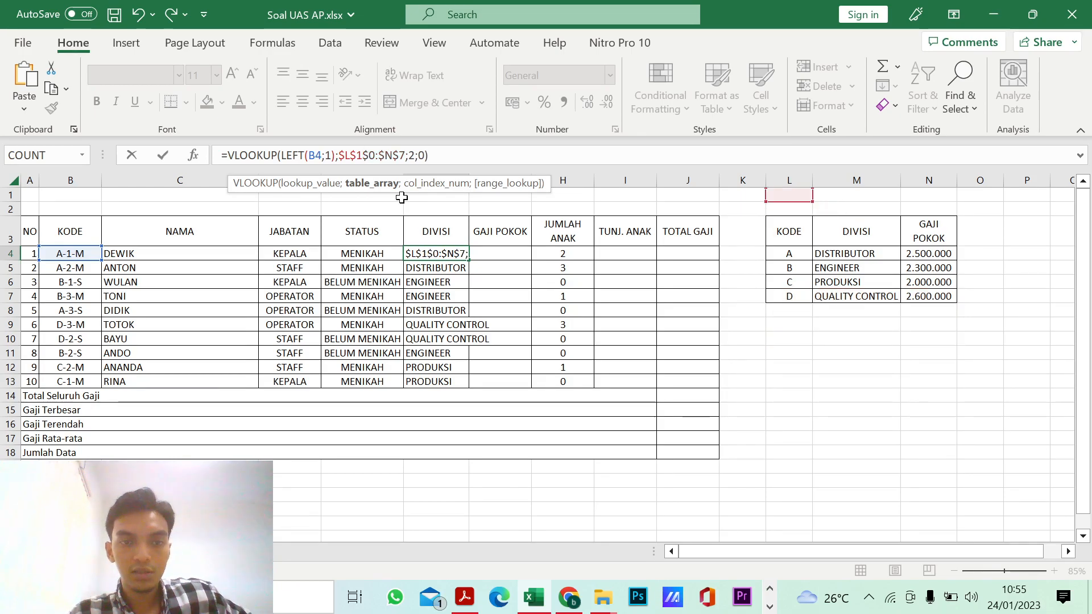
key("BackSpace")
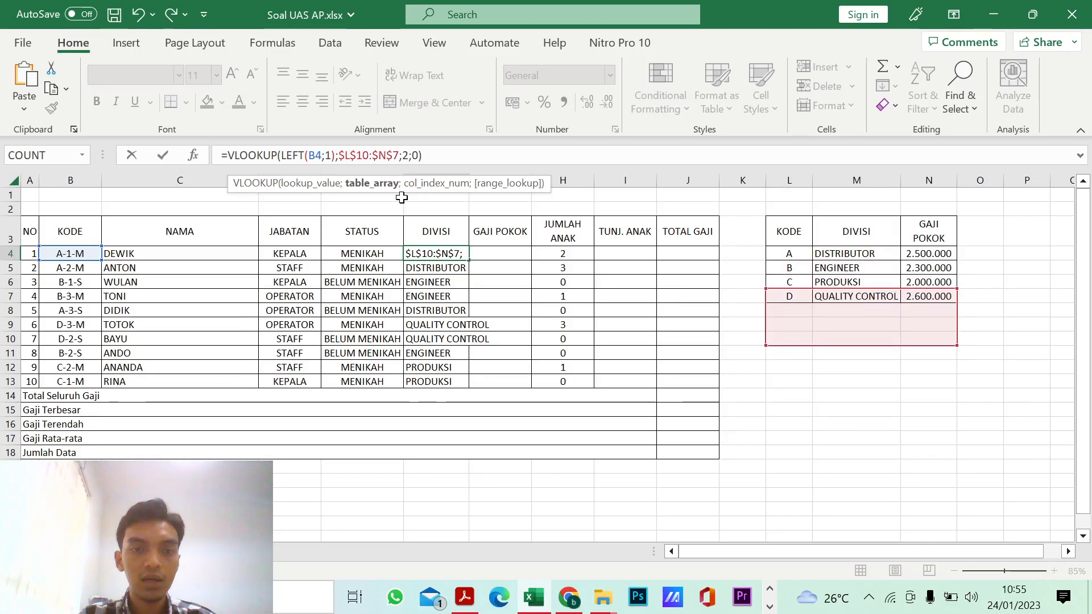
key("Right")
key("Right")
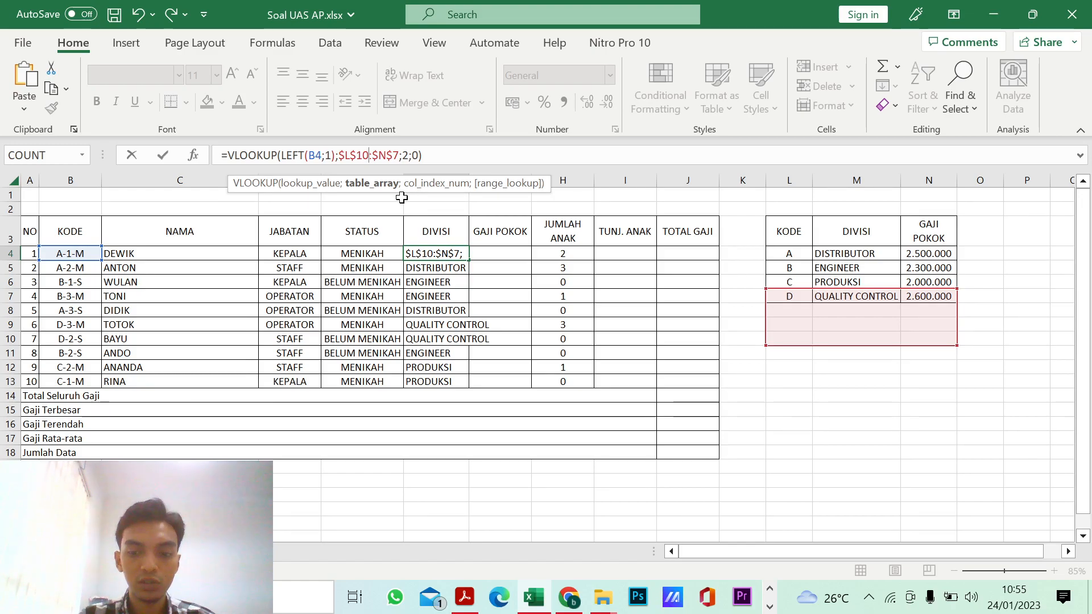
Step: Try row 100 with extra dollar signs in F4's table array, and restore the start reference to $L$4
type("0")
key("Left")
key("Left")
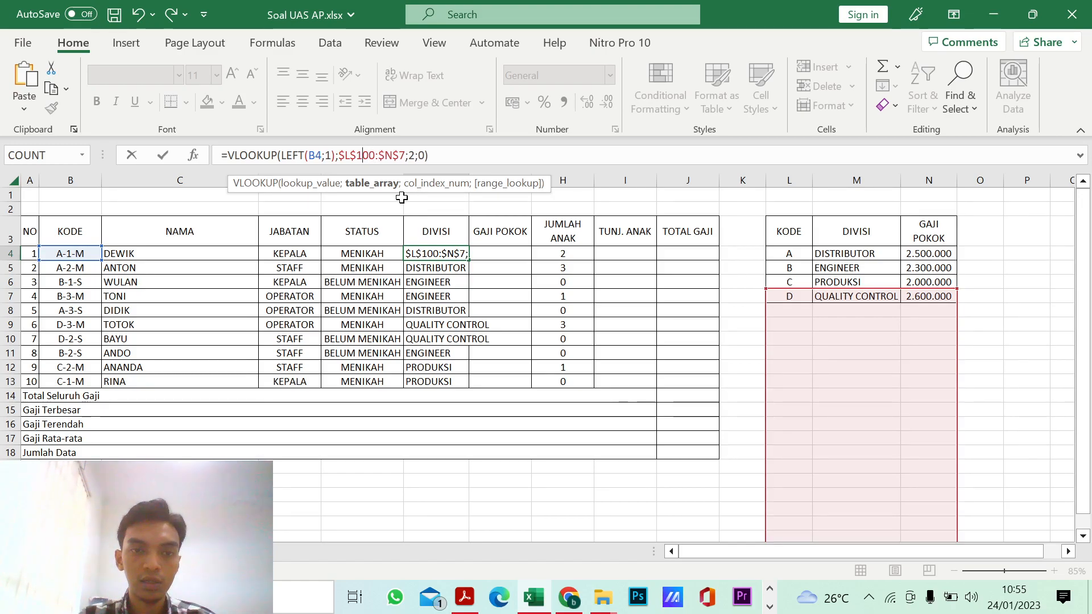
type("$")
key("Right")
type("$")
key("BackSpace")
key("BackSpace")
key("BackSpace")
key("BackSpace")
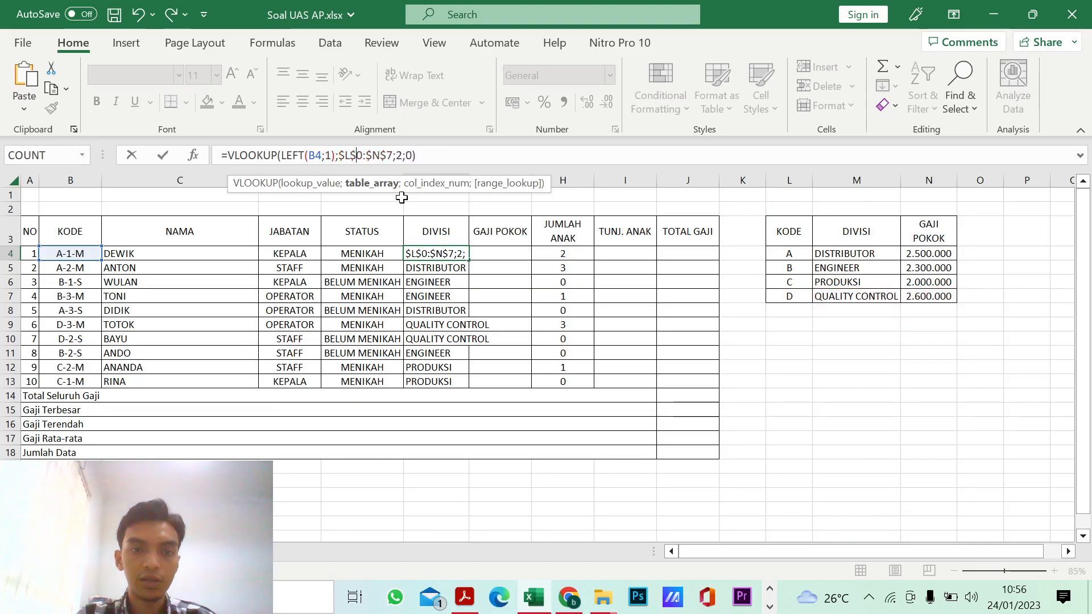
key("Delete")
type("4")
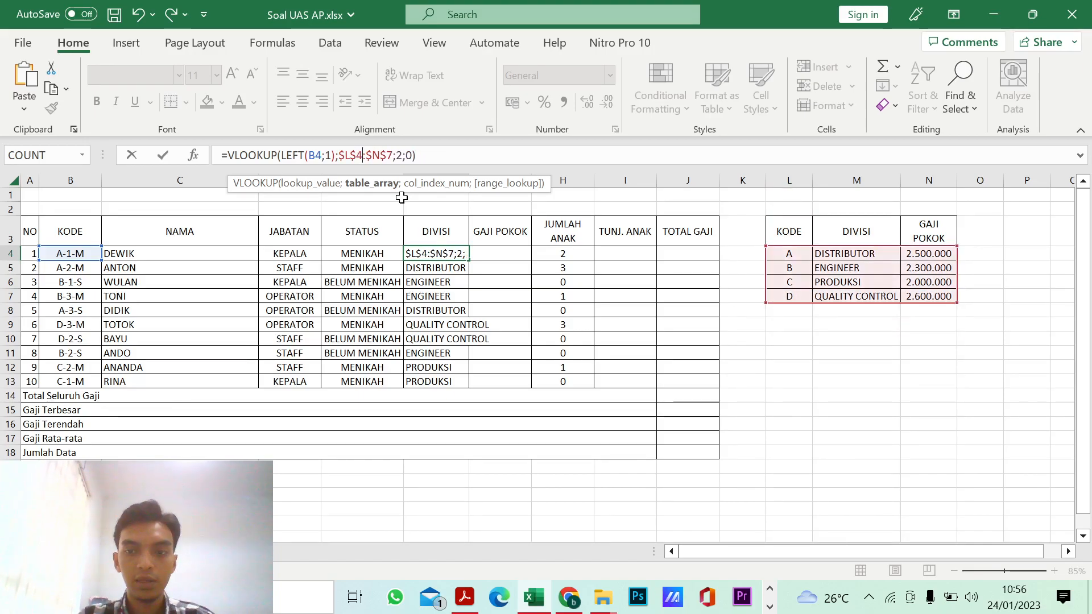
key("Return")
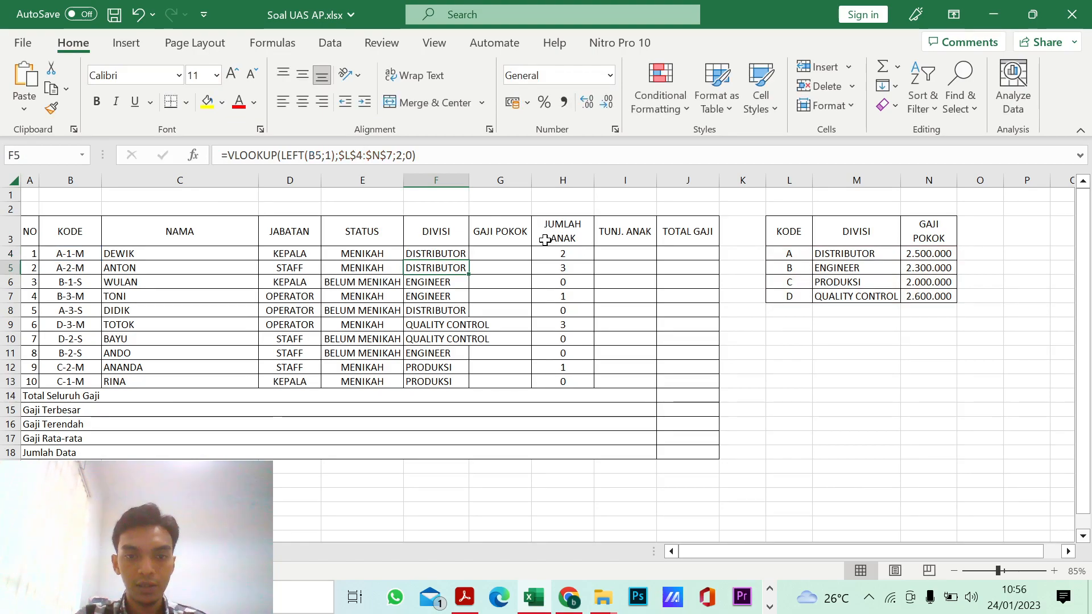
Step: Autofit the width of column F and select the Divisi entries F4:F13
left_click(500, 253)
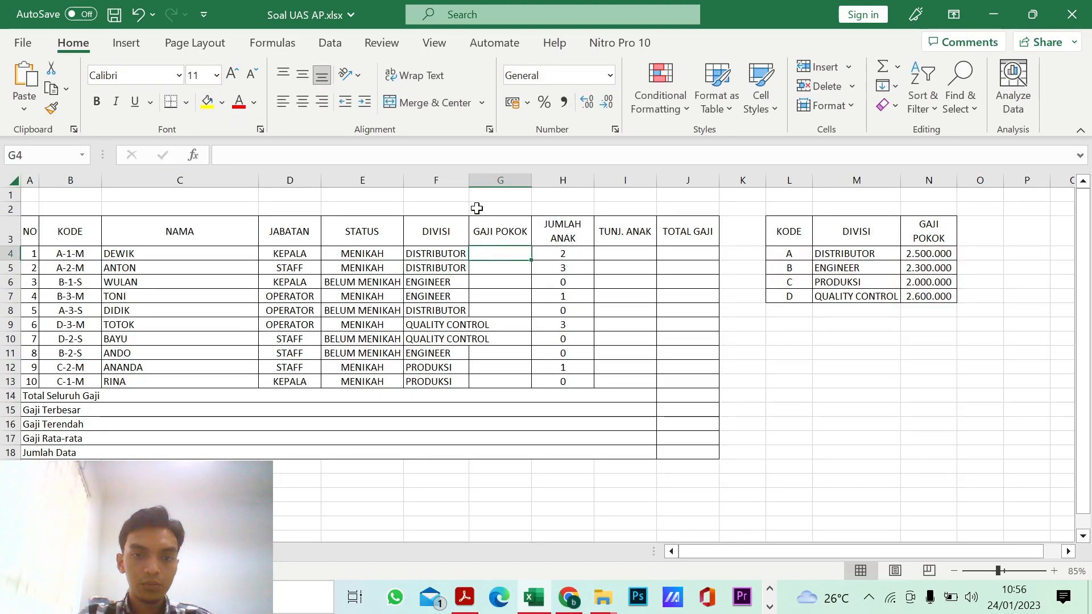
double_click(472, 177)
left_click(462, 252)
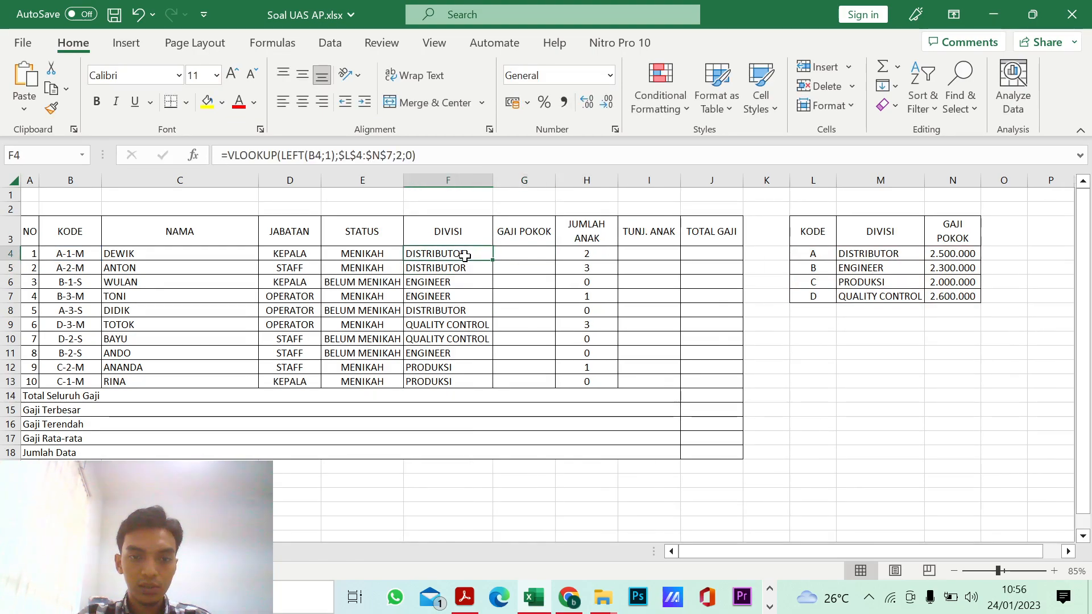
left_click(470, 380, "shift")
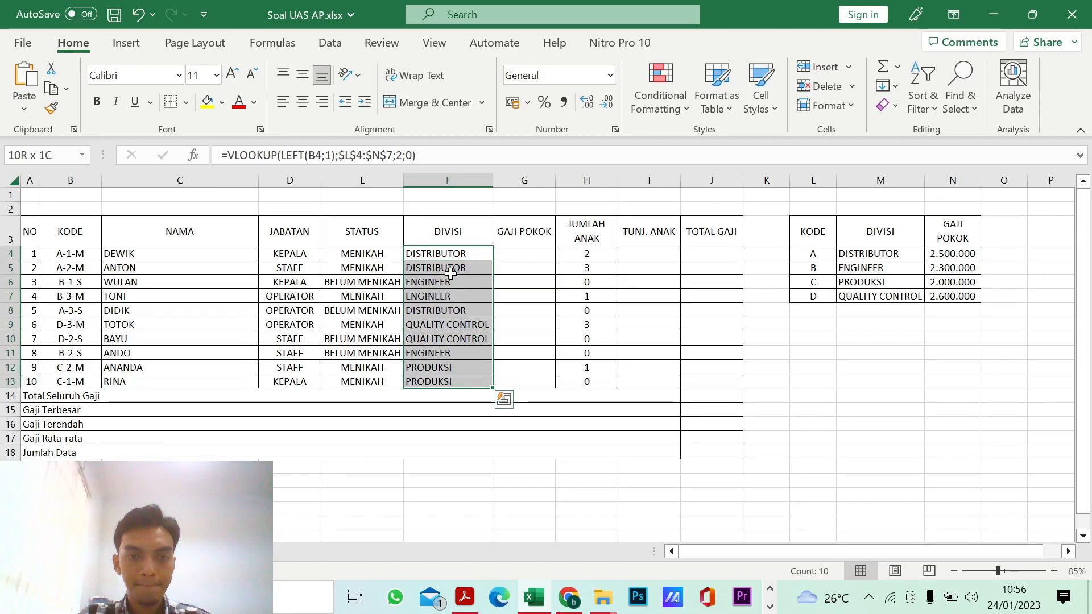
Step: Left-align the Jabatan and Status entries in D4:E13
left_click(388, 255)
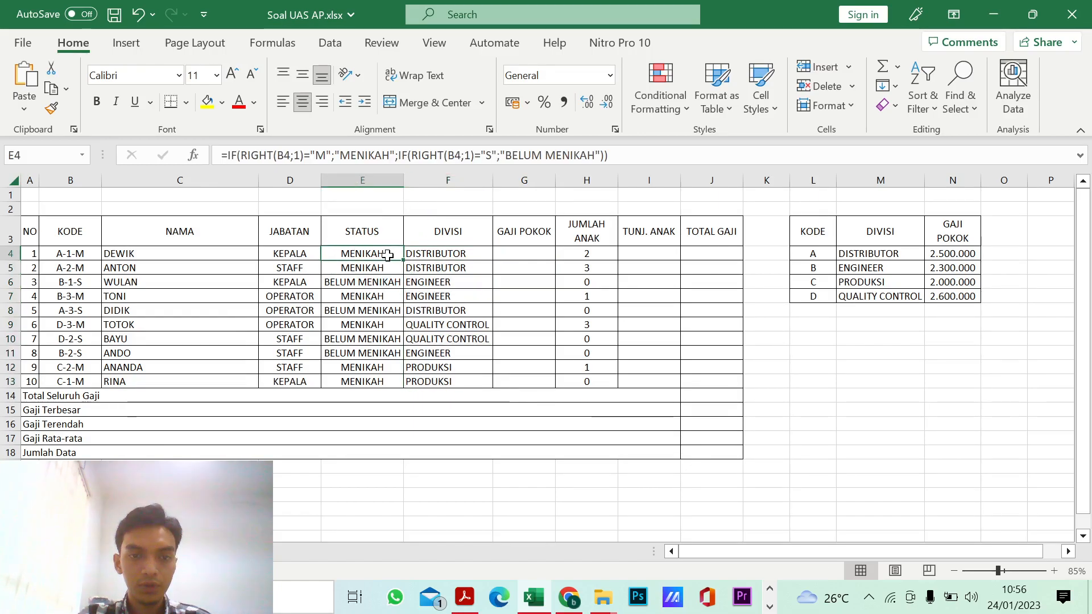
left_click(295, 255)
left_click(363, 379, "shift")
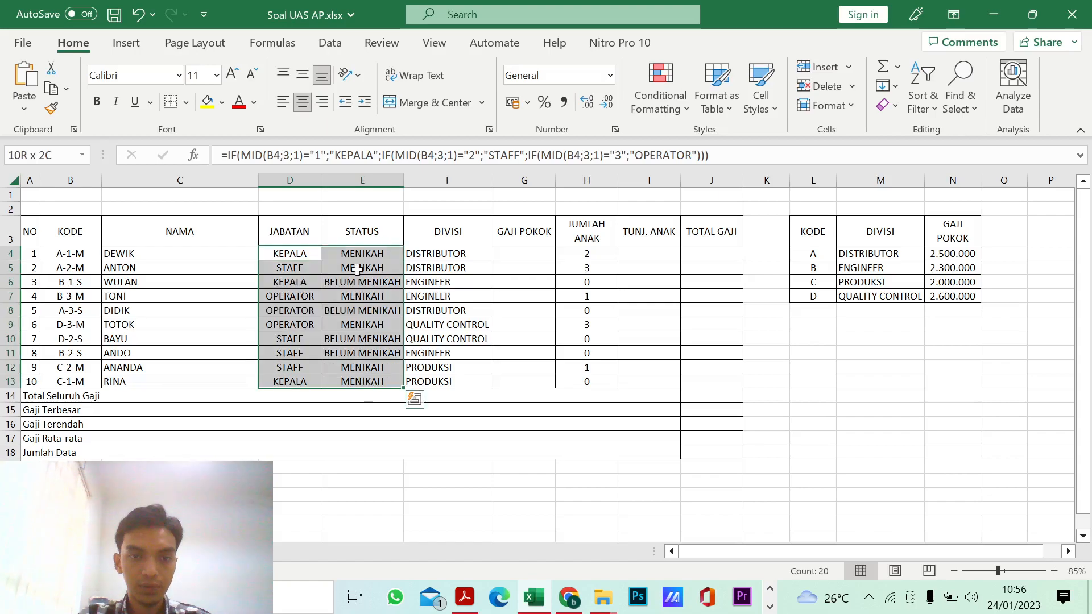
left_click(302, 102)
left_click(469, 339)
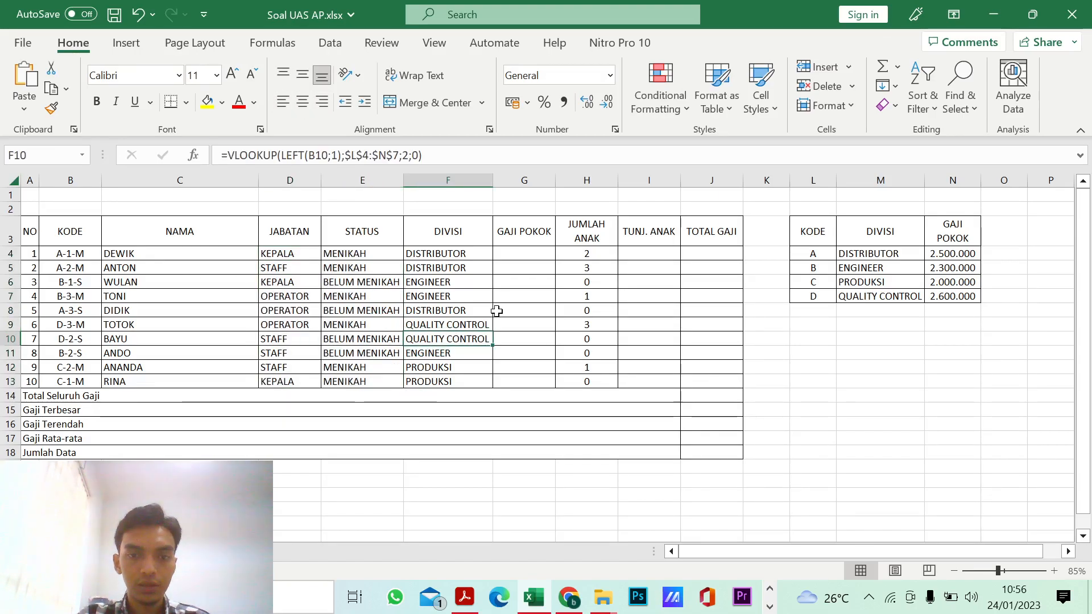
Step: Select the first Gaji Pokok cell G4 and check the Gaji Pokok column rule in the exam PDF
left_click(540, 251)
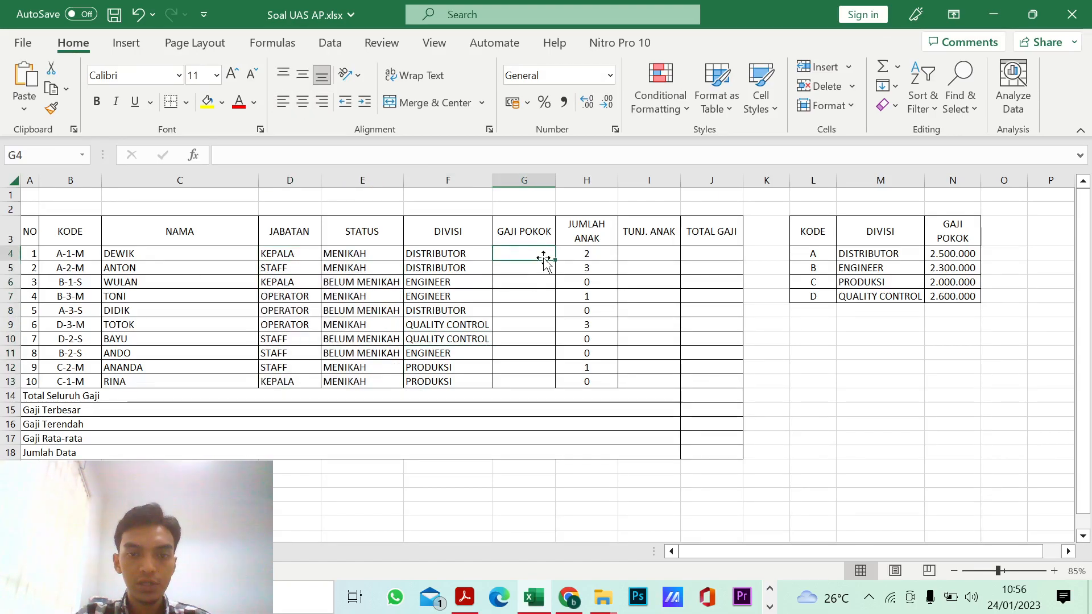
left_click(465, 596)
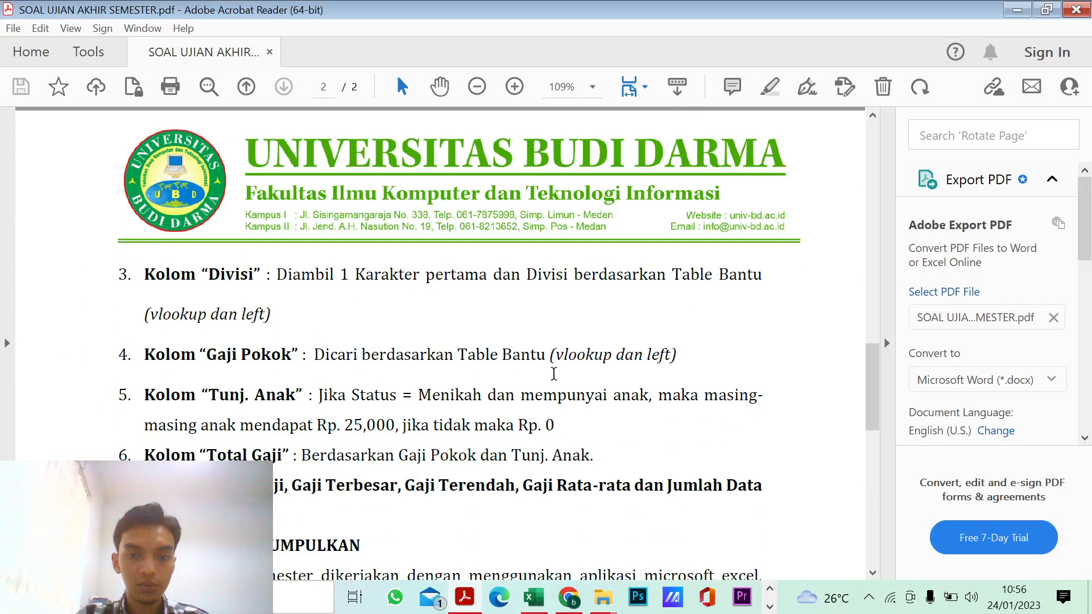
left_click(1017, 9)
left_click(461, 257)
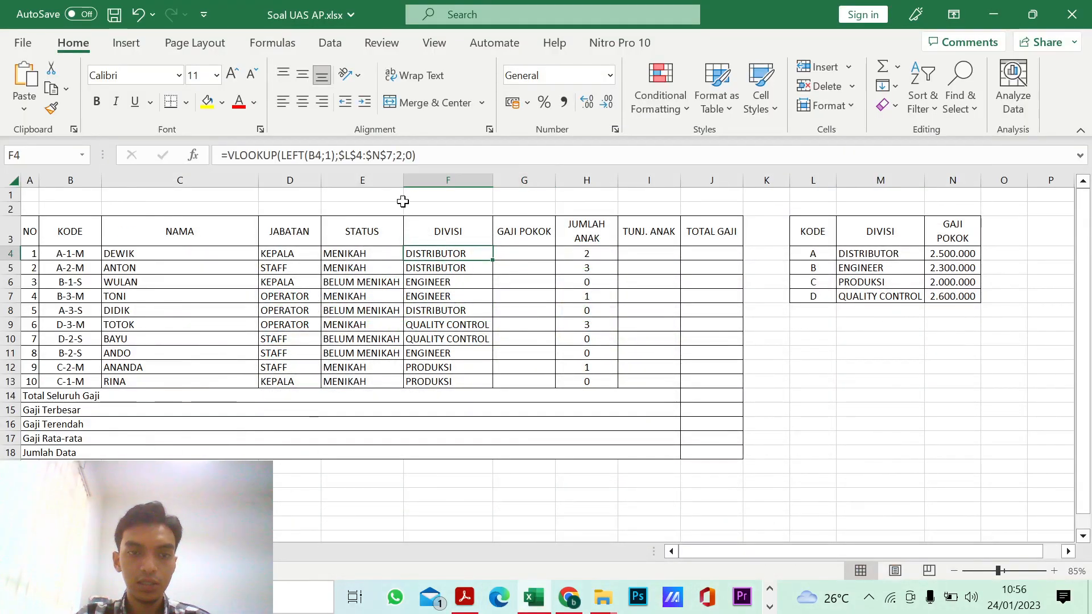
triple_click(429, 157)
key("ctrl+c")
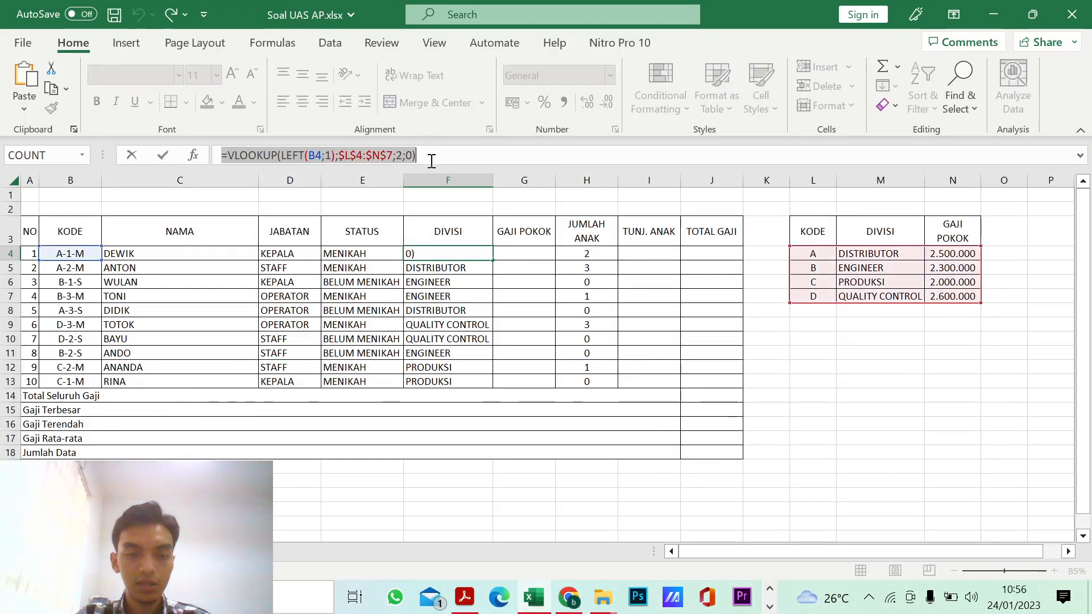
type("=")
left_click(508, 253)
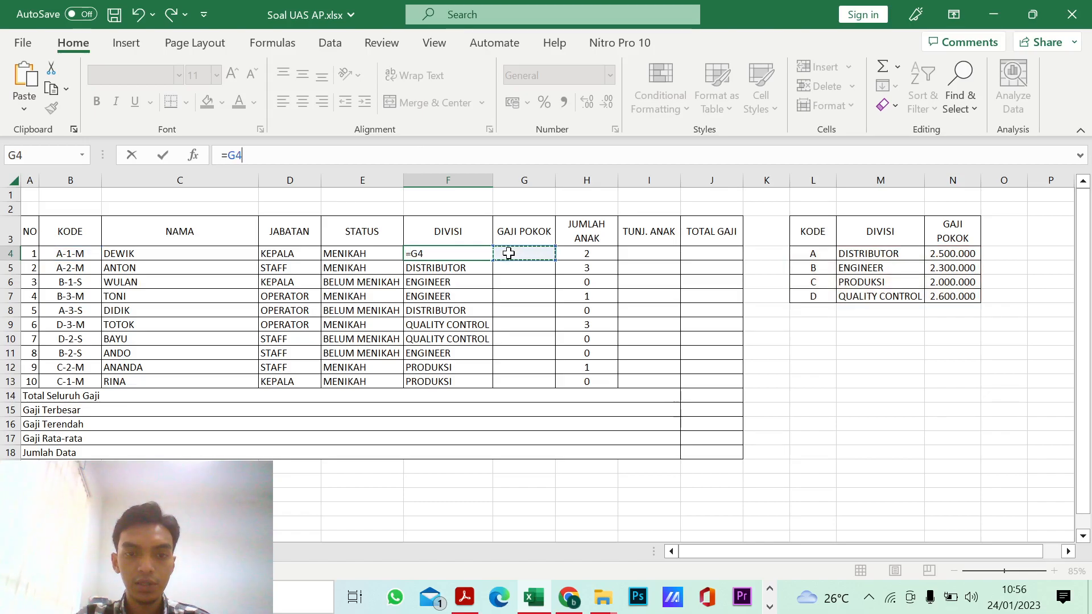
key("Escape")
left_click(520, 257)
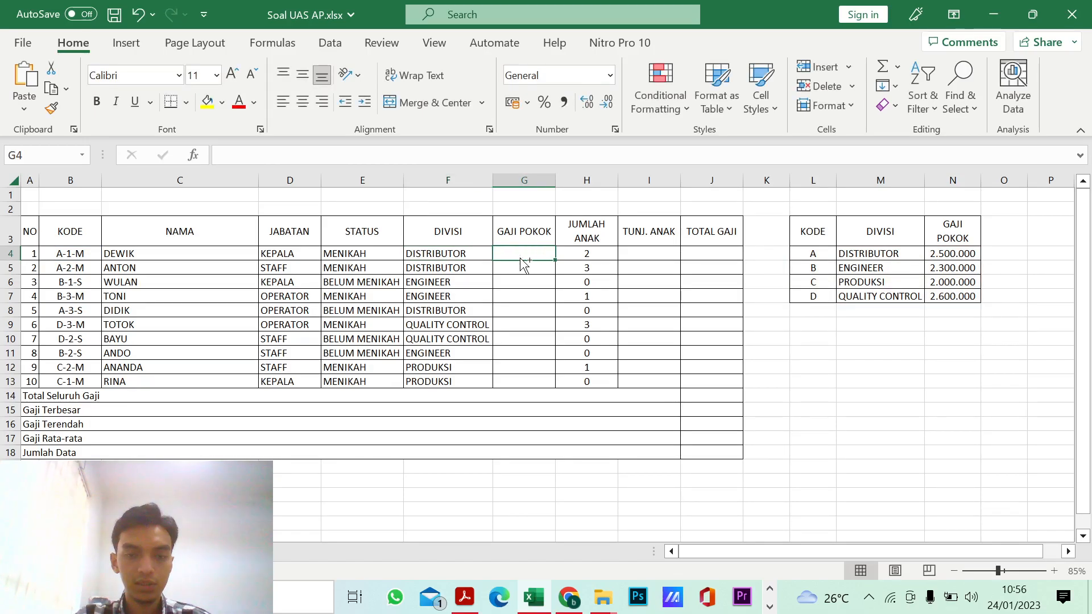
Step: Reuse the copied Divisi VLOOKUP formula in G4 with column index 3, giving =VLOOKUP(LEFT(B4;1);$L$4:$N$7;3;0)
key("ctrl+v")
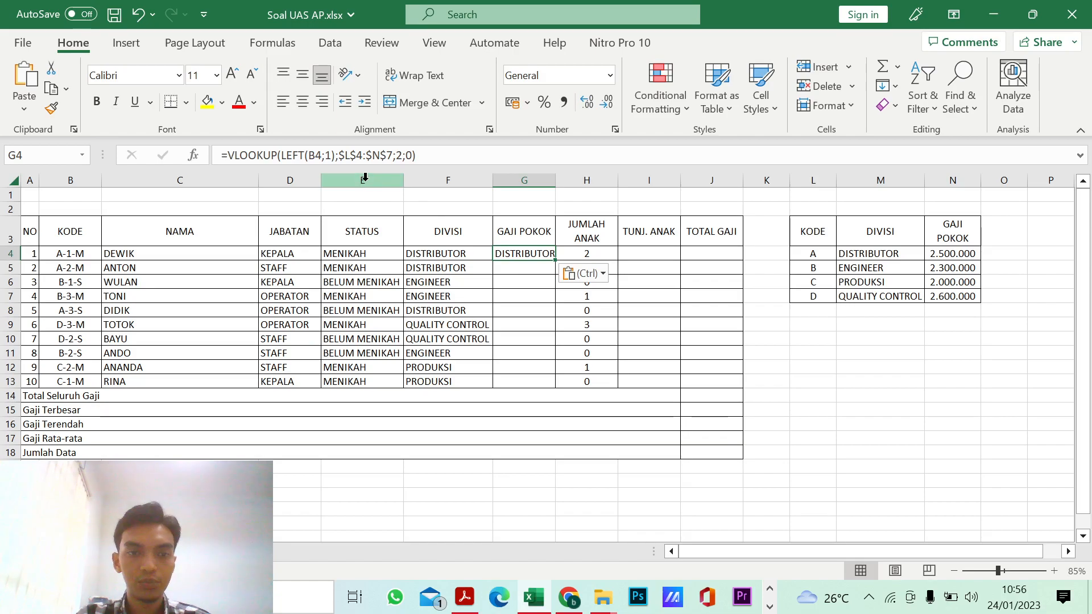
left_click(291, 155)
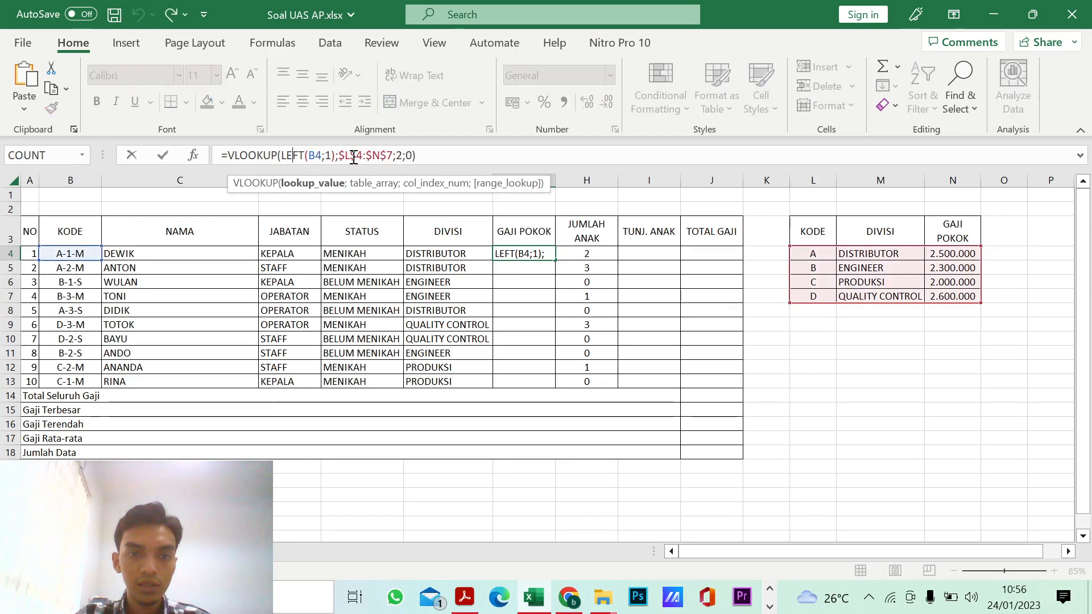
left_click(403, 156)
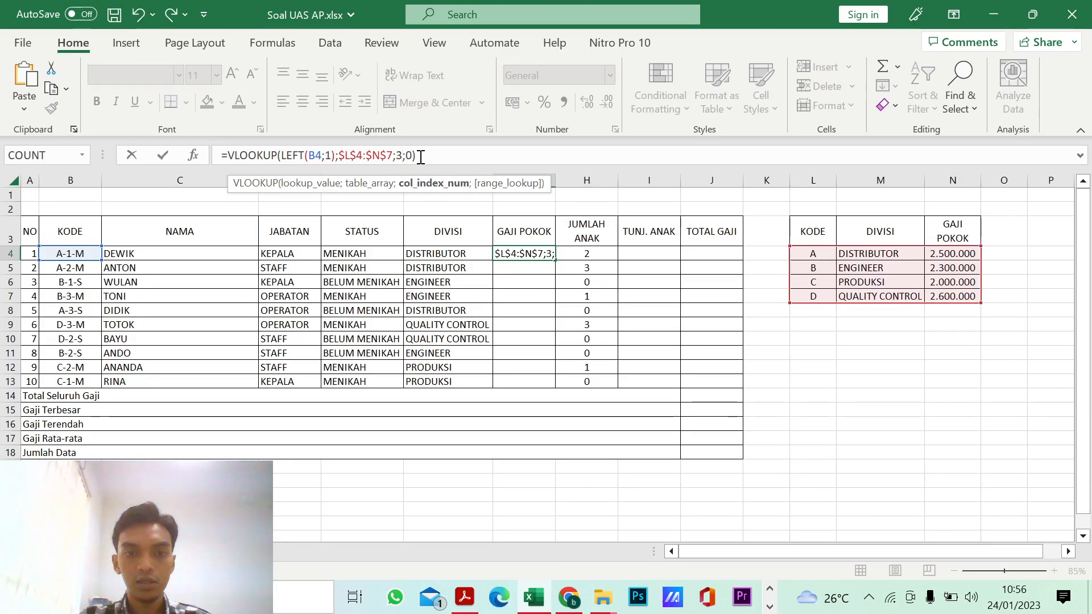
key("Return")
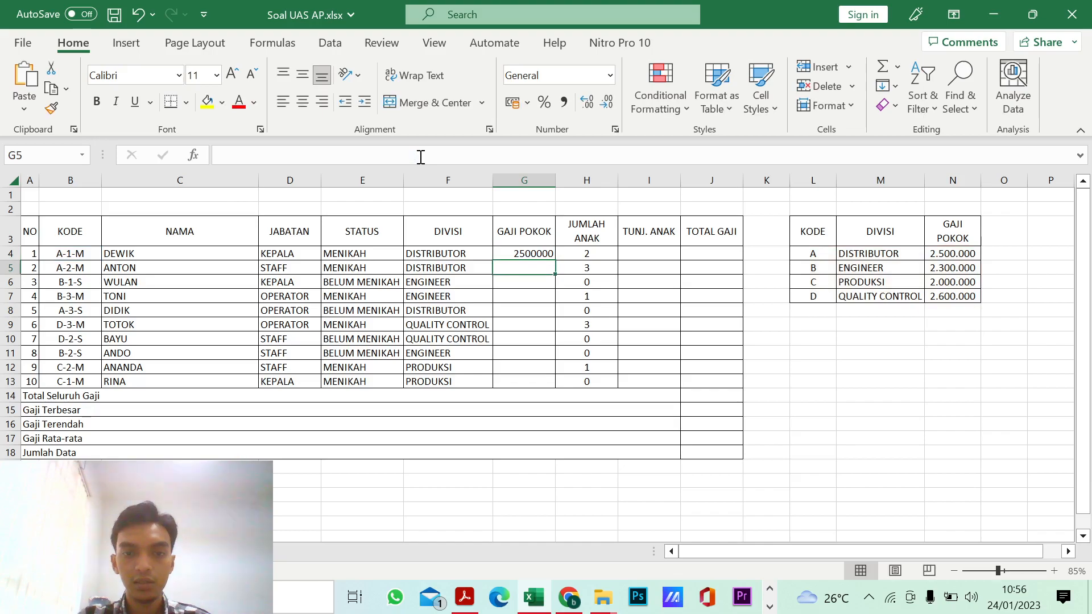
Step: Format G4 in the Rp English (Indonesia) accounting format and autofit column G
left_click(516, 254)
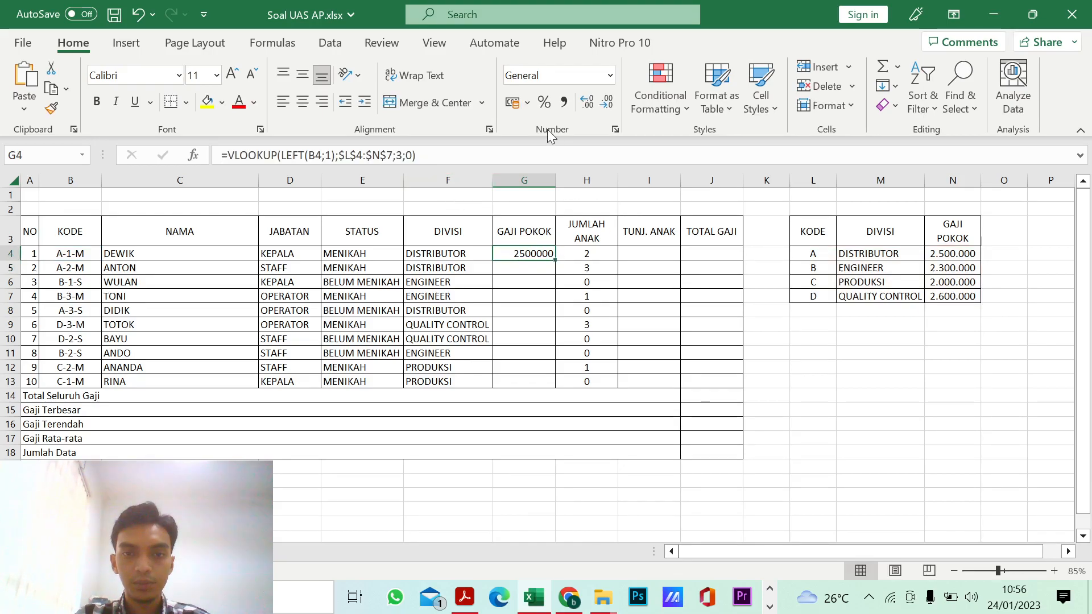
left_click(527, 104)
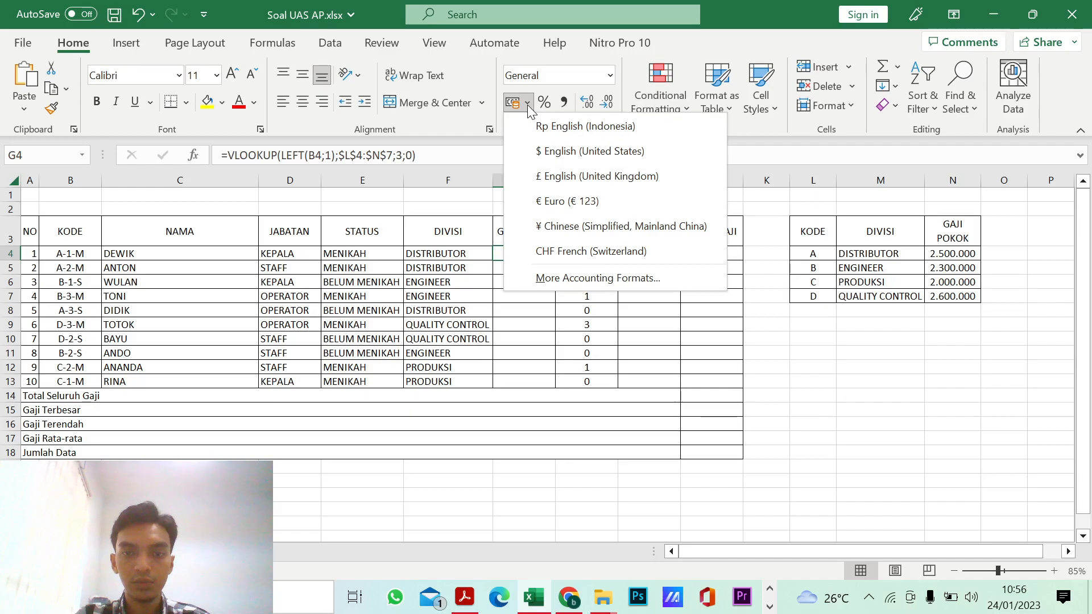
left_click(543, 126)
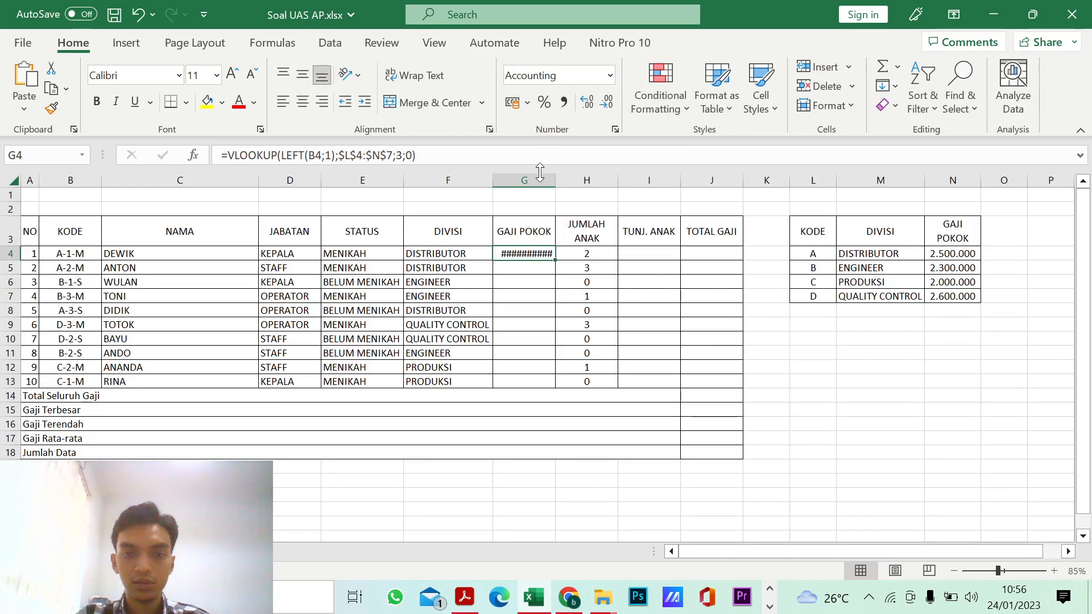
double_click(555, 180)
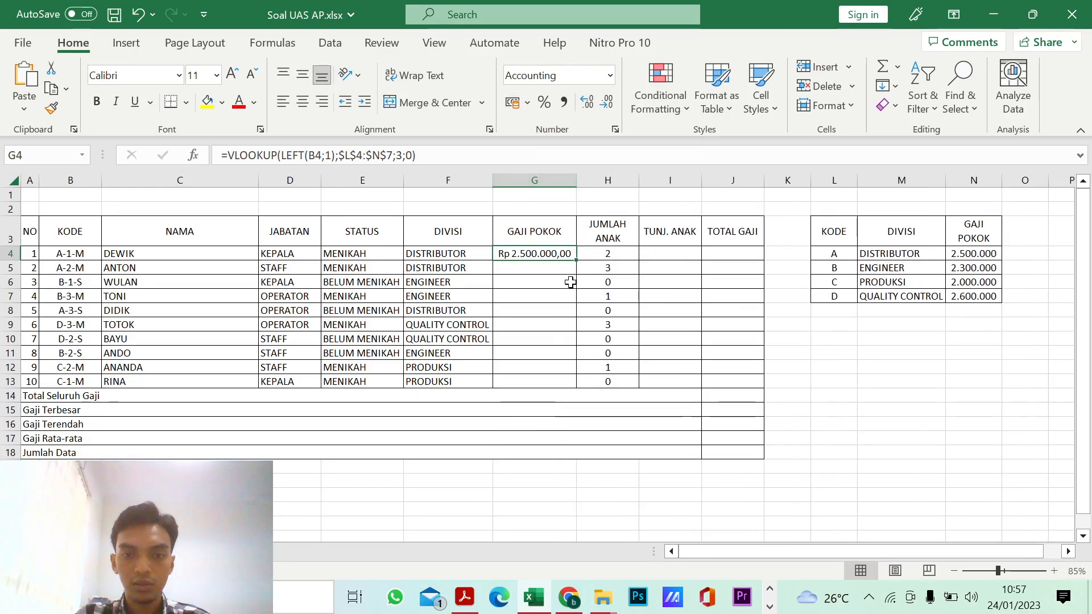
Step: Fill the Gaji Pokok formula down to G13, then remove the decimals and refit the width of column G
left_click_drag(576, 261, 573, 391)
left_click(607, 102)
left_click(606, 102)
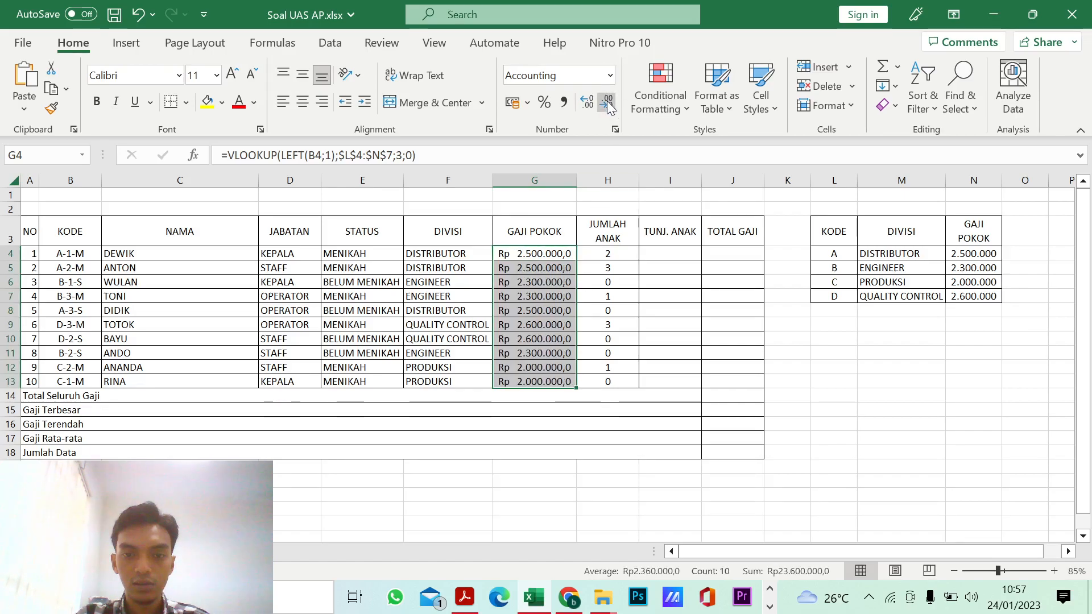
double_click(576, 187)
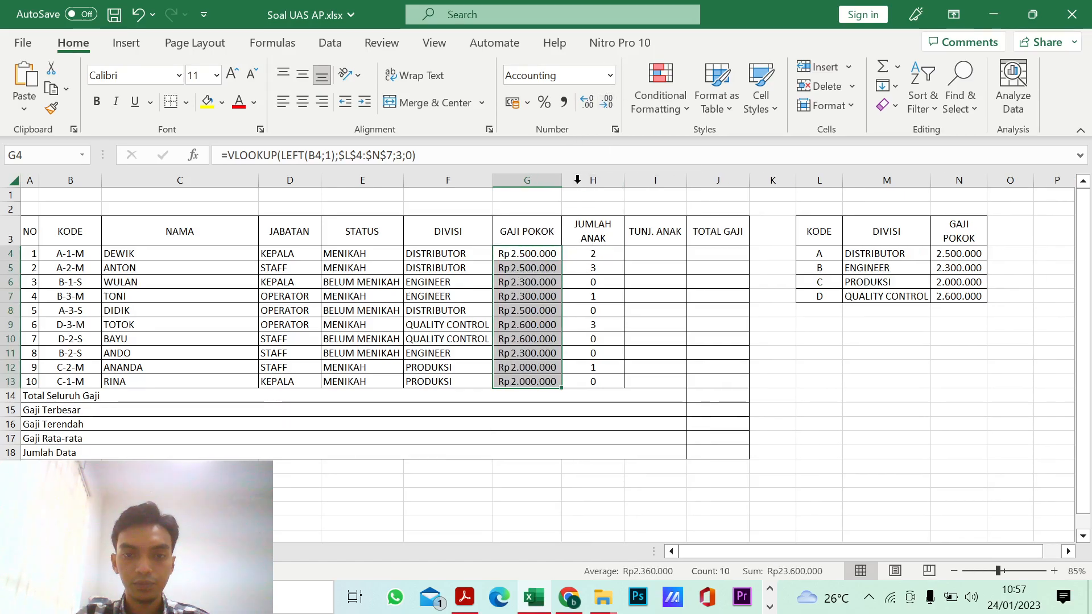
Step: Select the first Tunj. Anak cell I4 and check the Tunj. Anak column rule in the exam PDF
left_click(644, 254)
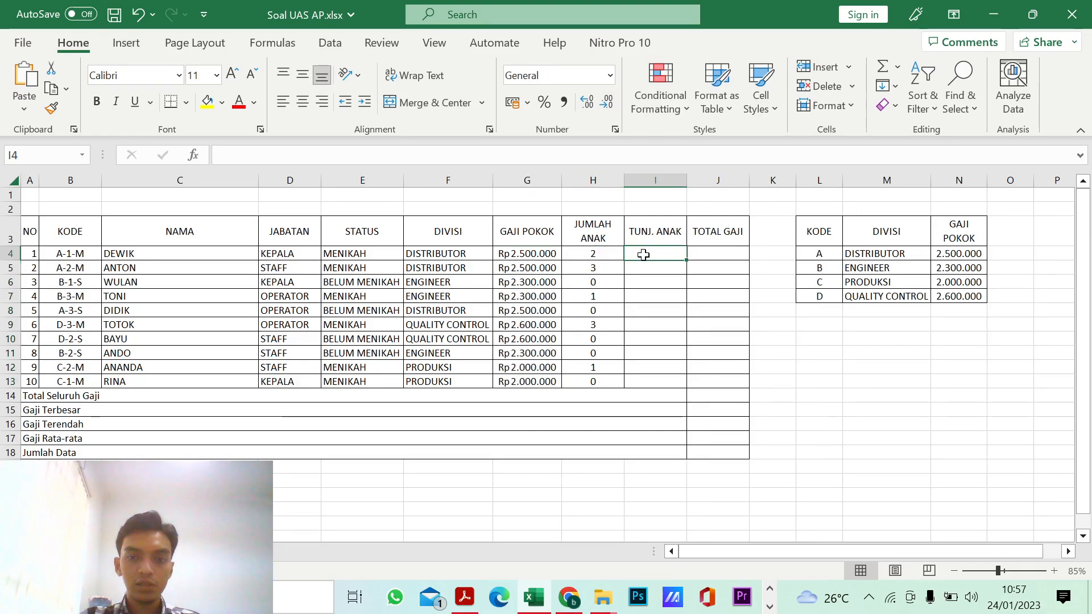
left_click(465, 596)
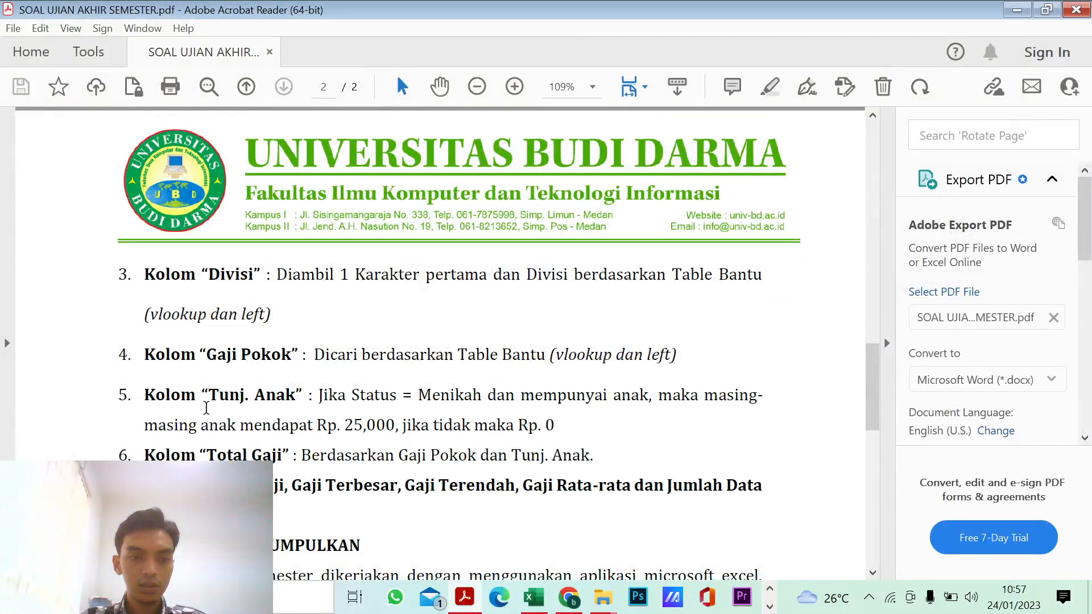
scroll(356, 410, "down", 1)
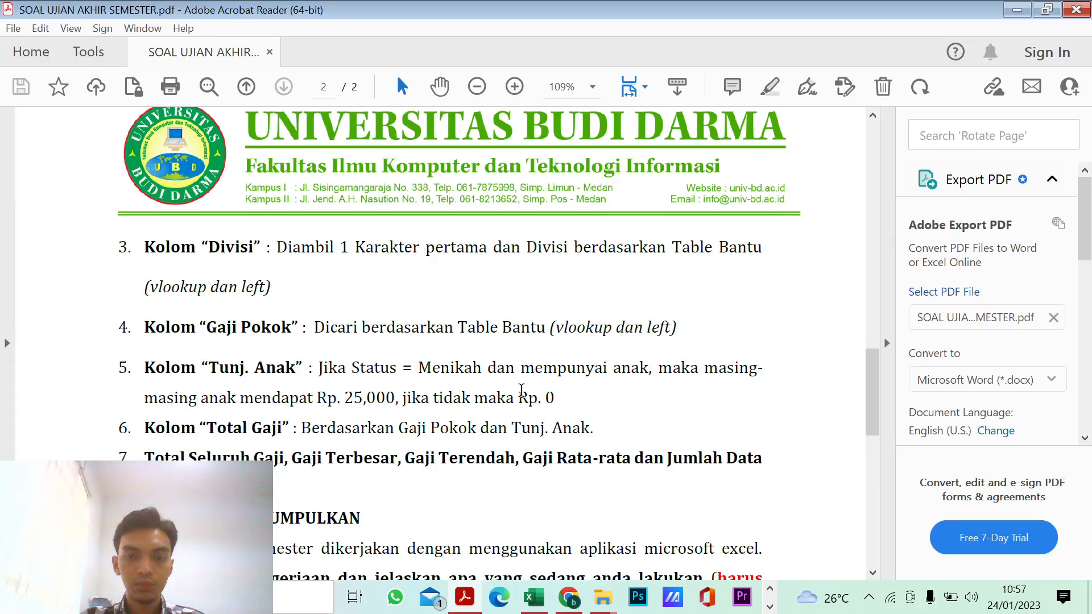
scroll(521, 390, "down", 1)
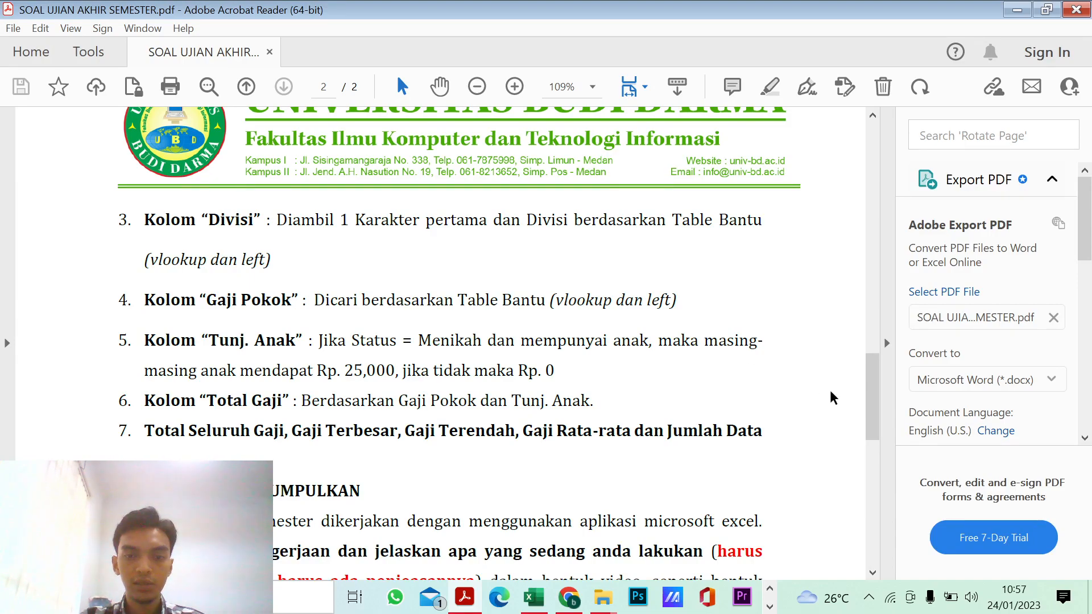
left_click(1017, 11)
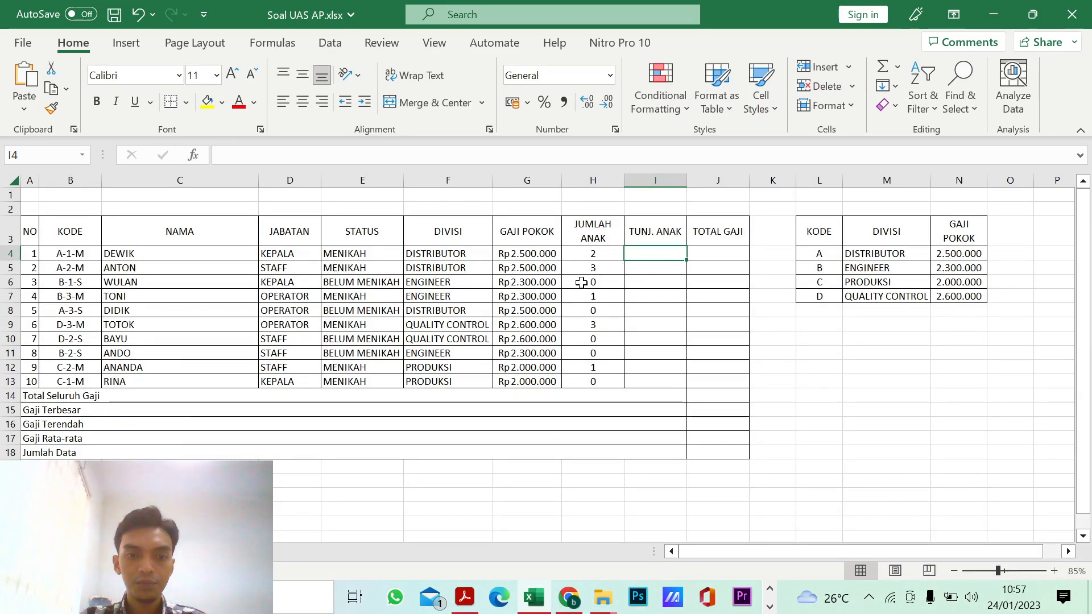
Step: Copy the Status IF formula text from E4 into the first Tunj. Anak cell I4, leaving E4 intact
left_click(378, 253)
left_click(288, 154)
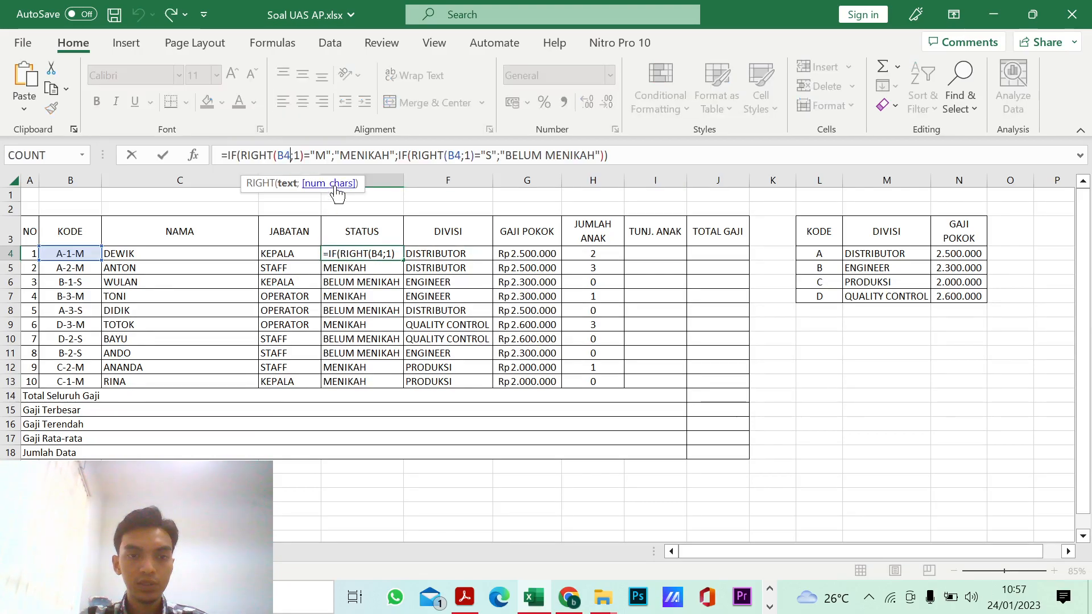
key("ctrl+a")
key("ctrl+c")
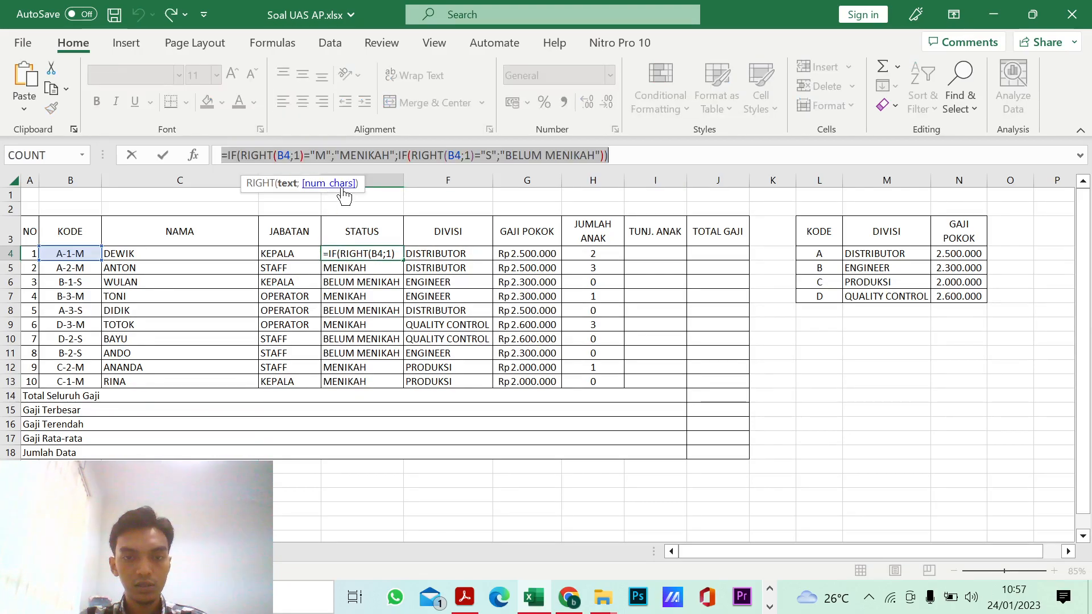
type("=")
left_click(652, 253)
key("Escape")
left_click(652, 252)
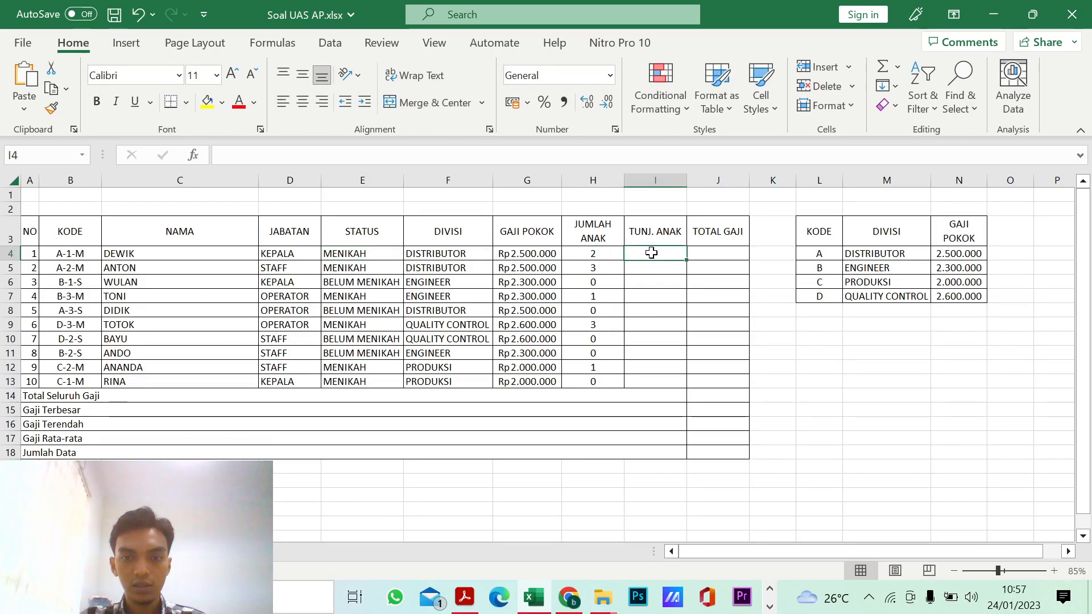
key("ctrl+v")
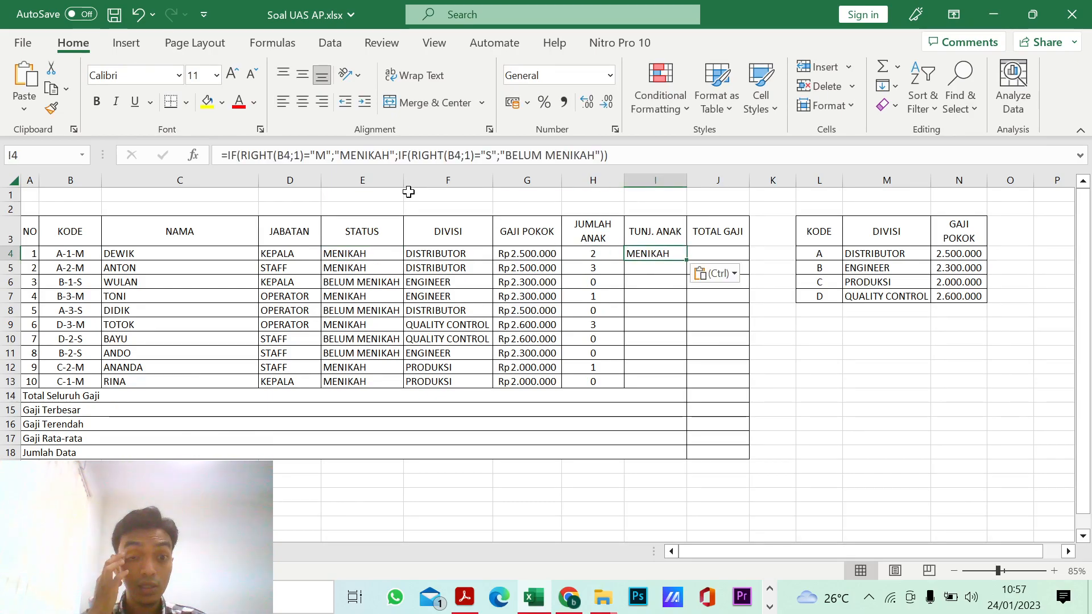
Step: Replace the "MENIKAH" result in I4's formula with H4*25000
double_click(369, 155)
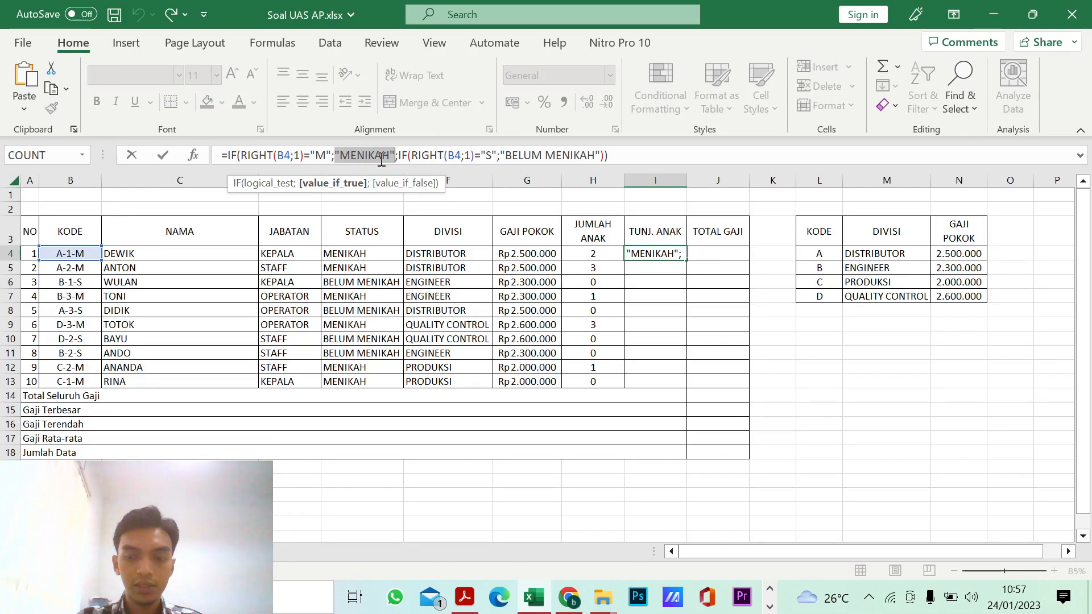
key("BackSpace")
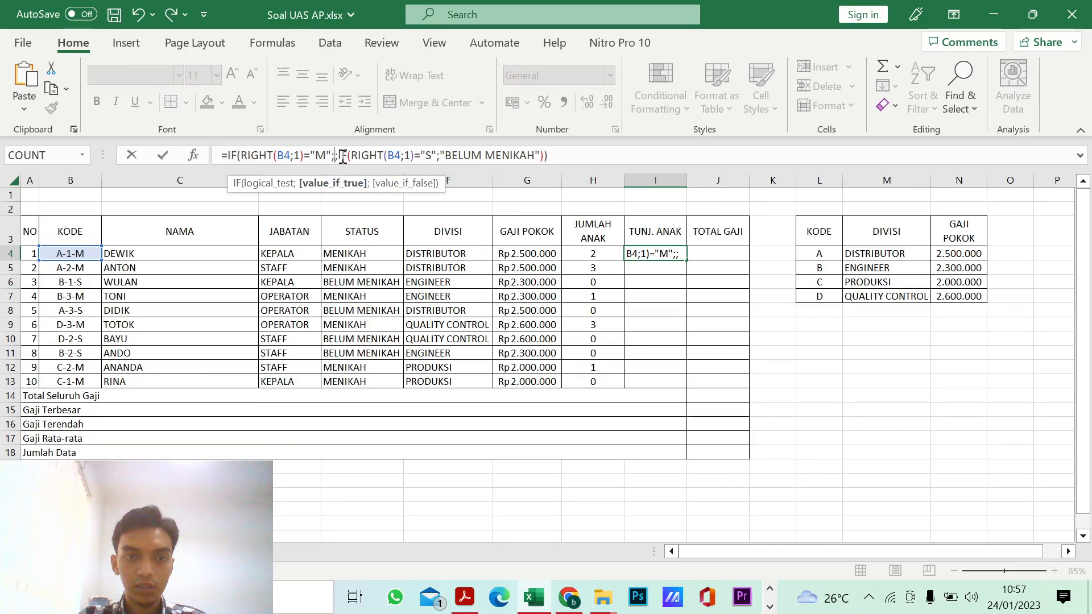
left_click(593, 254)
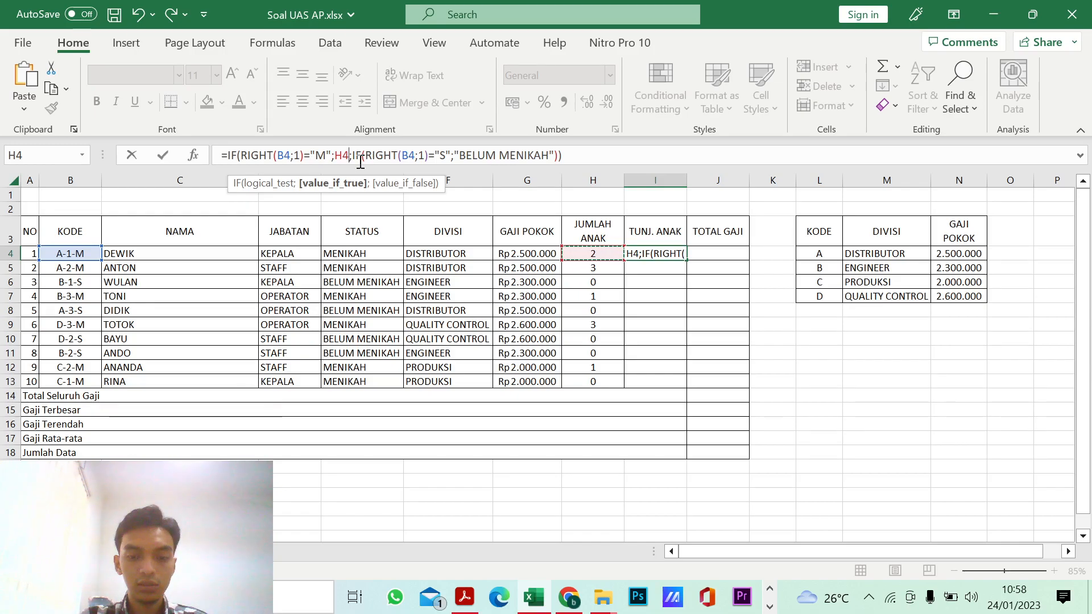
type("*")
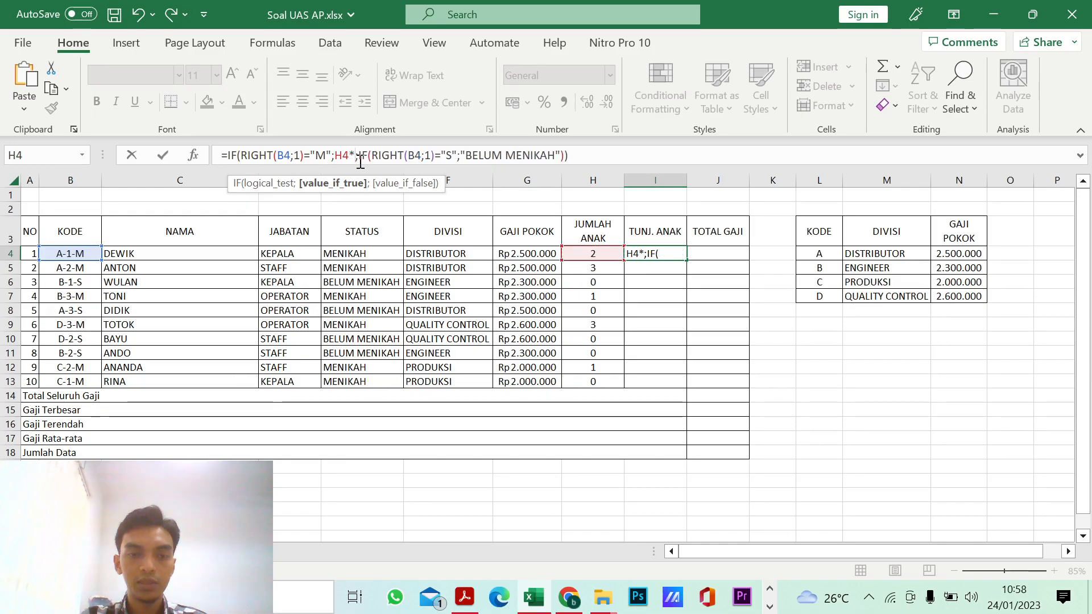
type("1")
key("BackSpace")
type("25000")
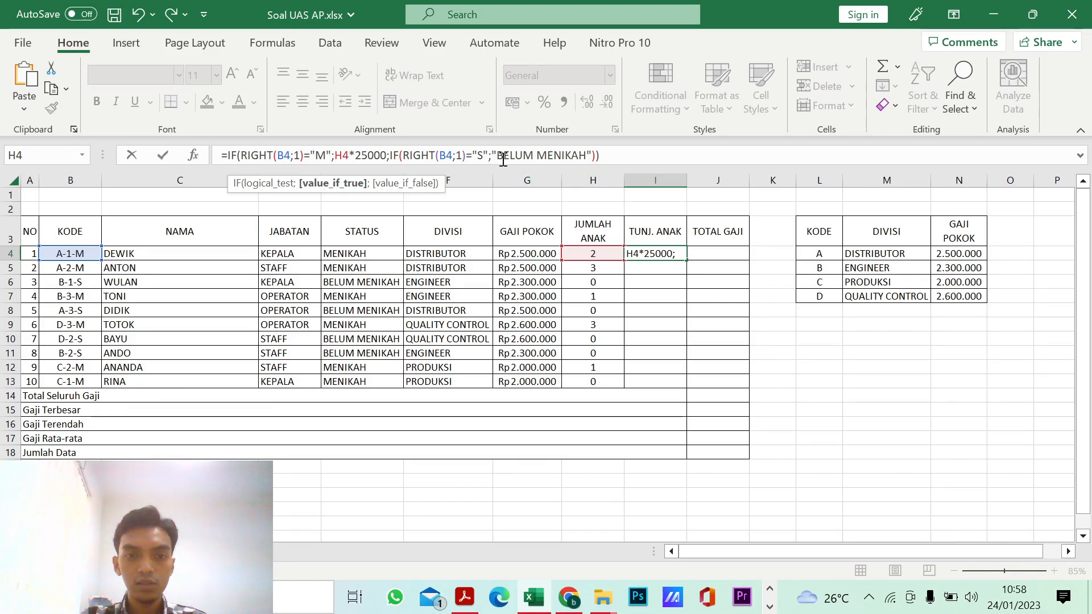
Step: Replace the "BELUM MENIKAH" result in I4's formula with 0 and commit the formula
left_click(480, 154)
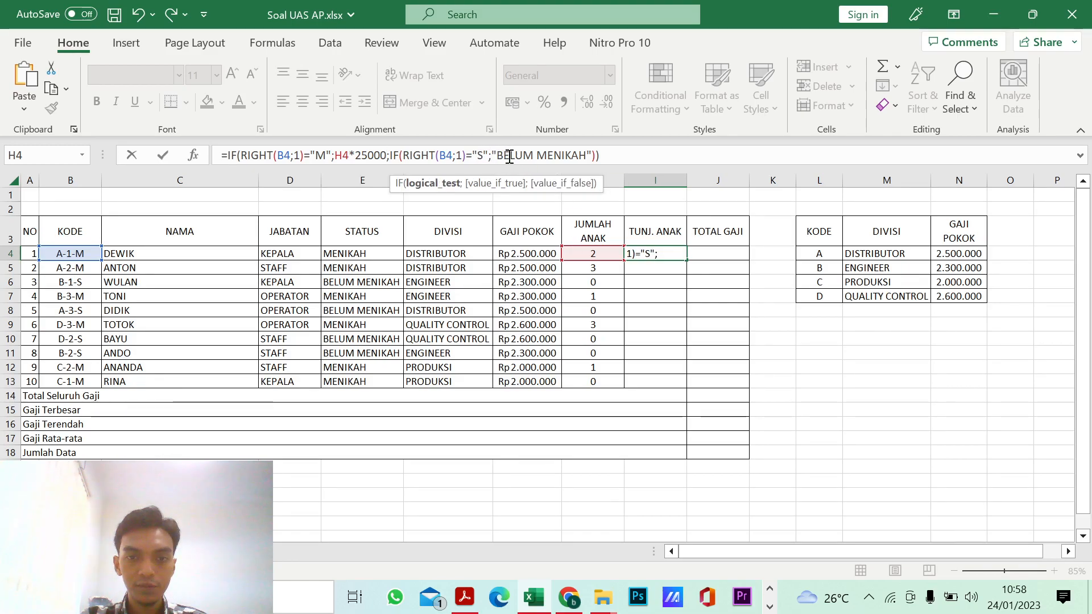
type("\"")
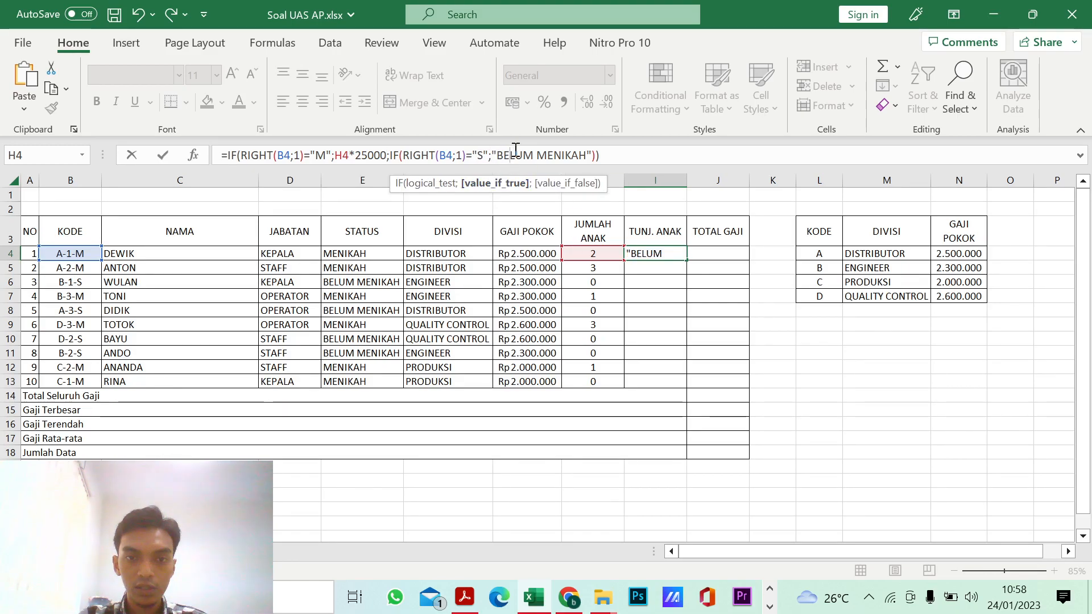
double_click(516, 154)
left_click(550, 163, "shift")
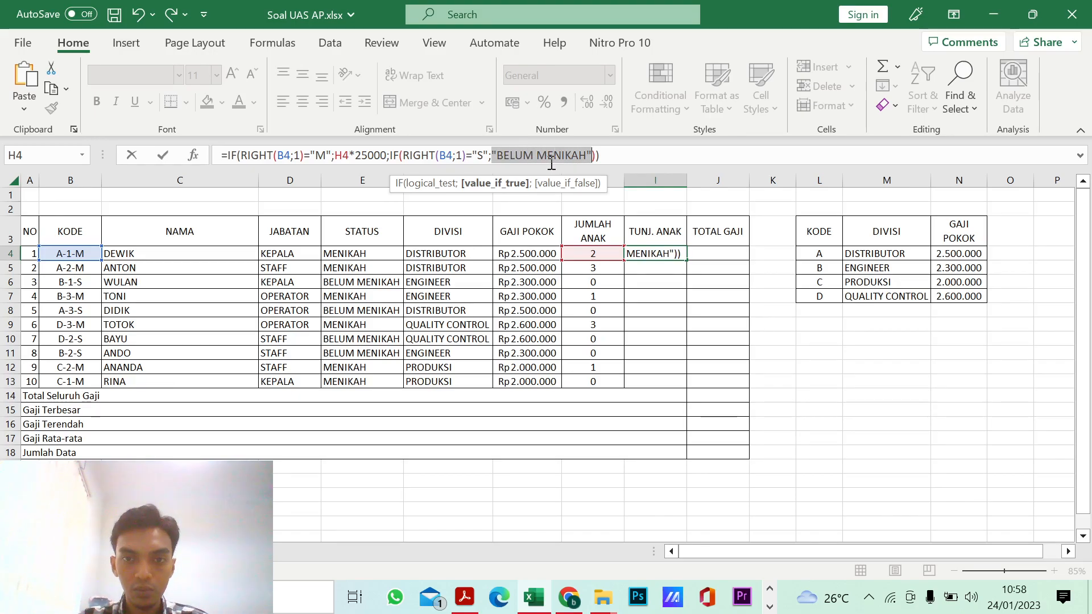
key("BackSpace")
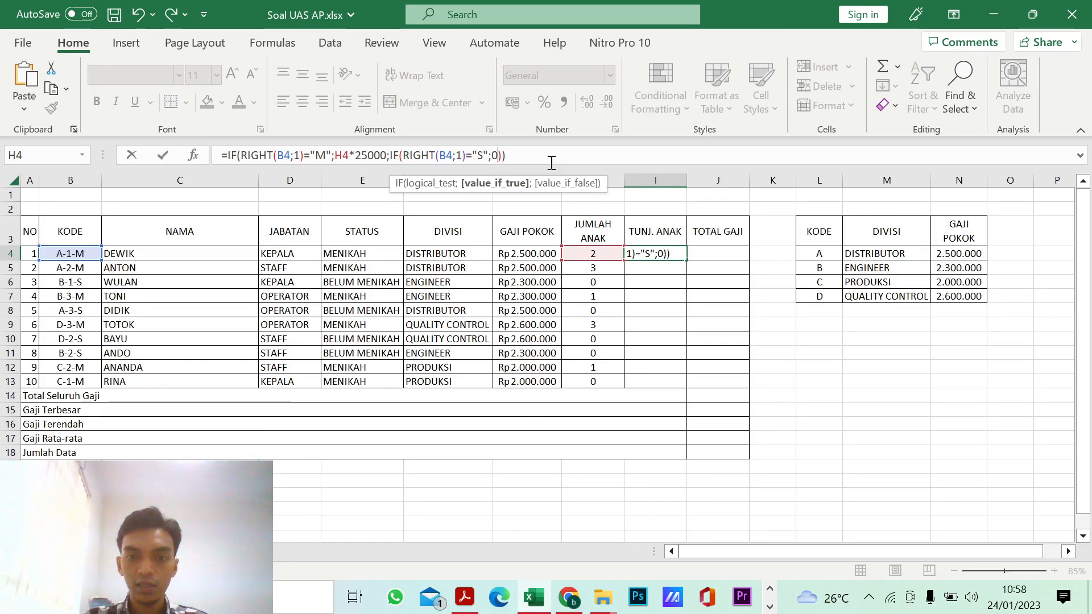
key("Return")
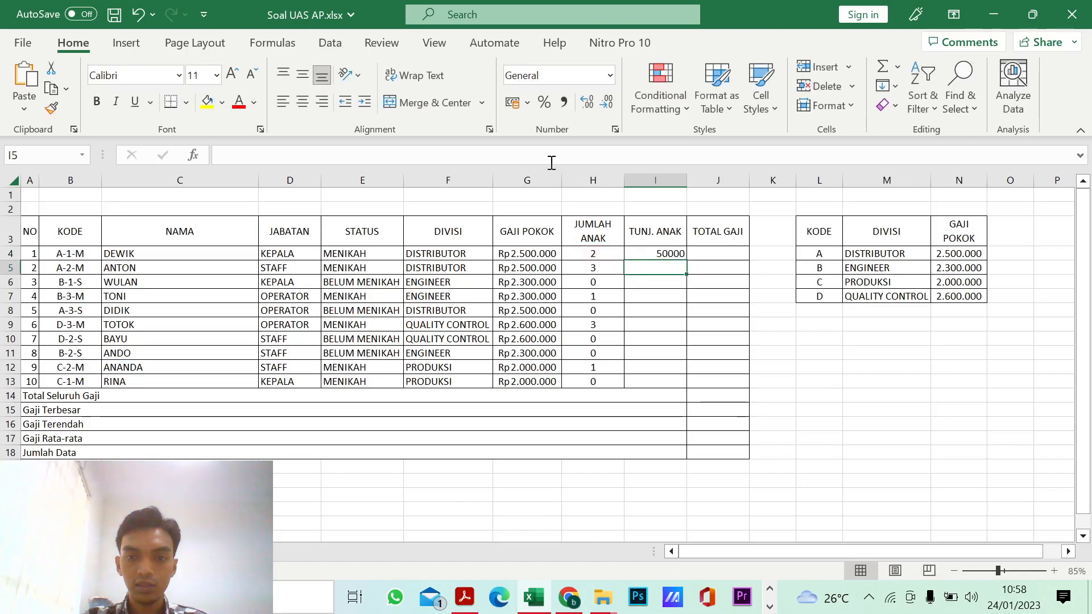
Step: Format I4 in the Rp English (Indonesia) accounting format without decimals
left_click(658, 252)
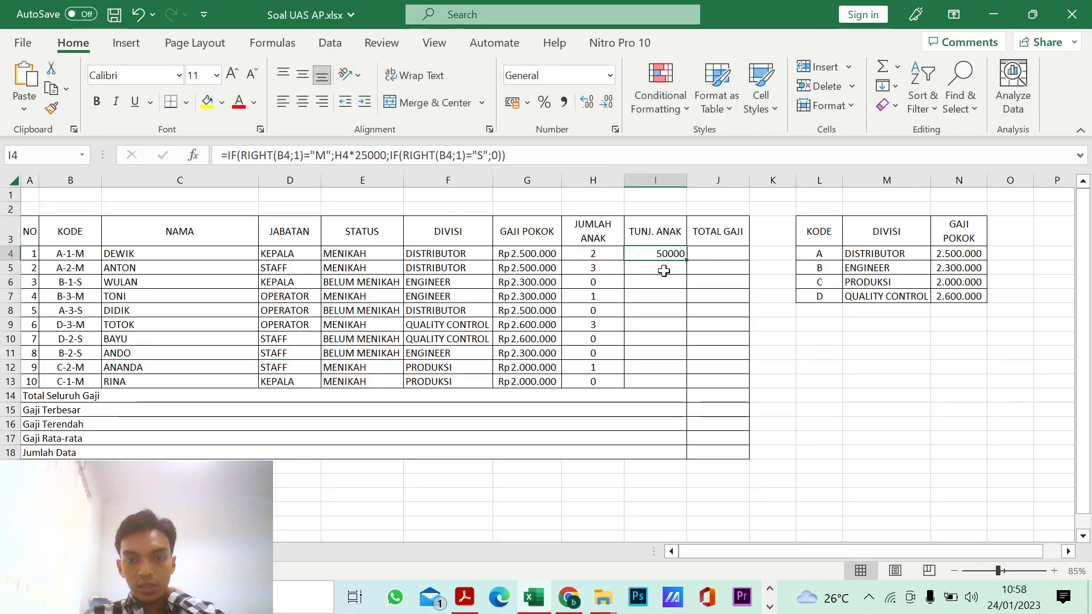
left_click(609, 255)
left_click(652, 256)
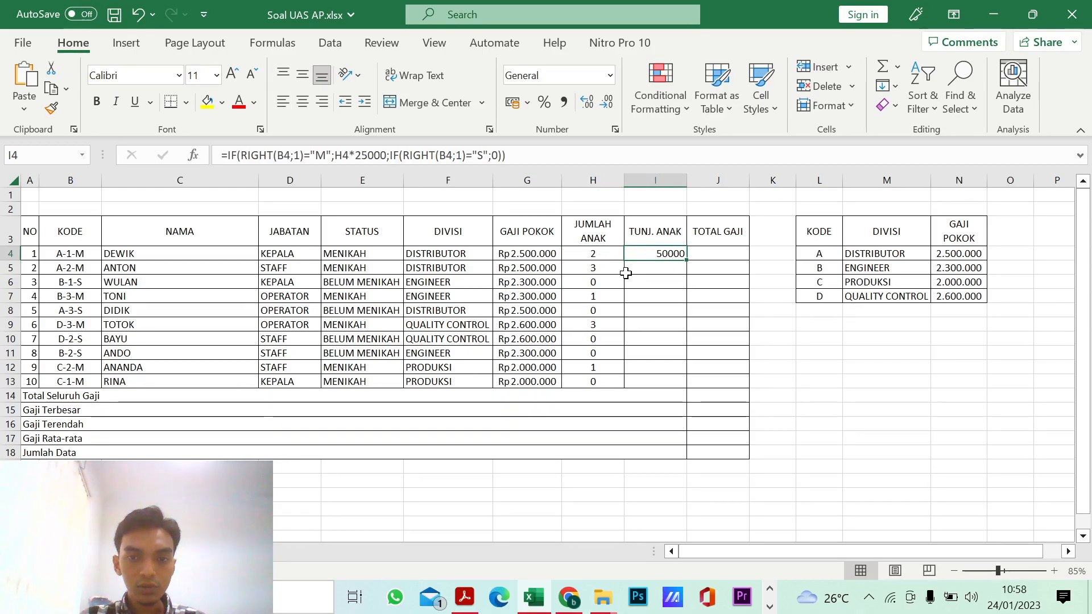
left_click(526, 104)
left_click(530, 122)
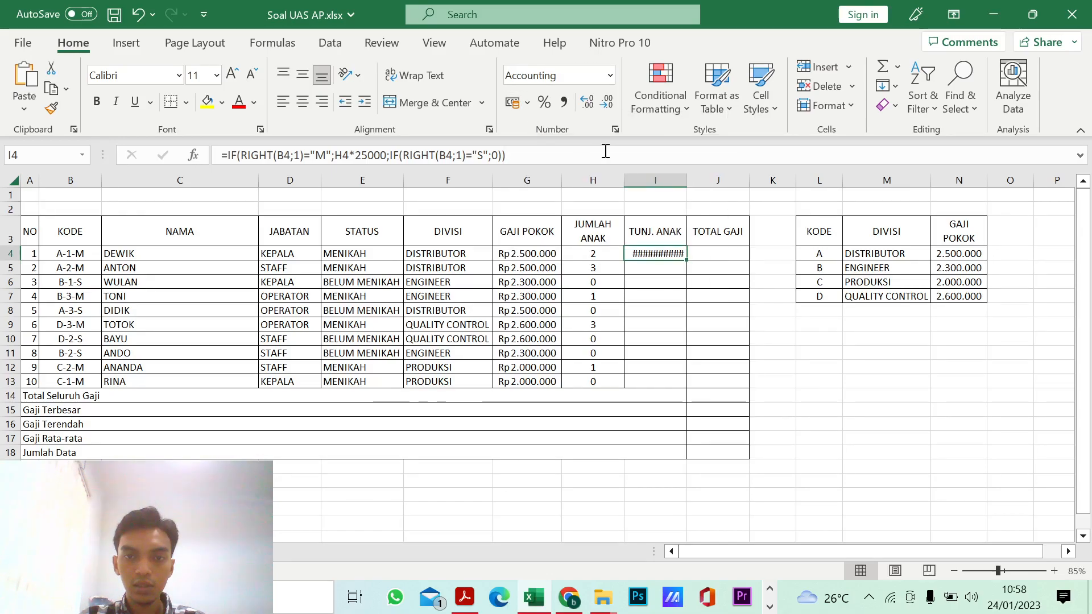
left_click(608, 106)
left_click(607, 106)
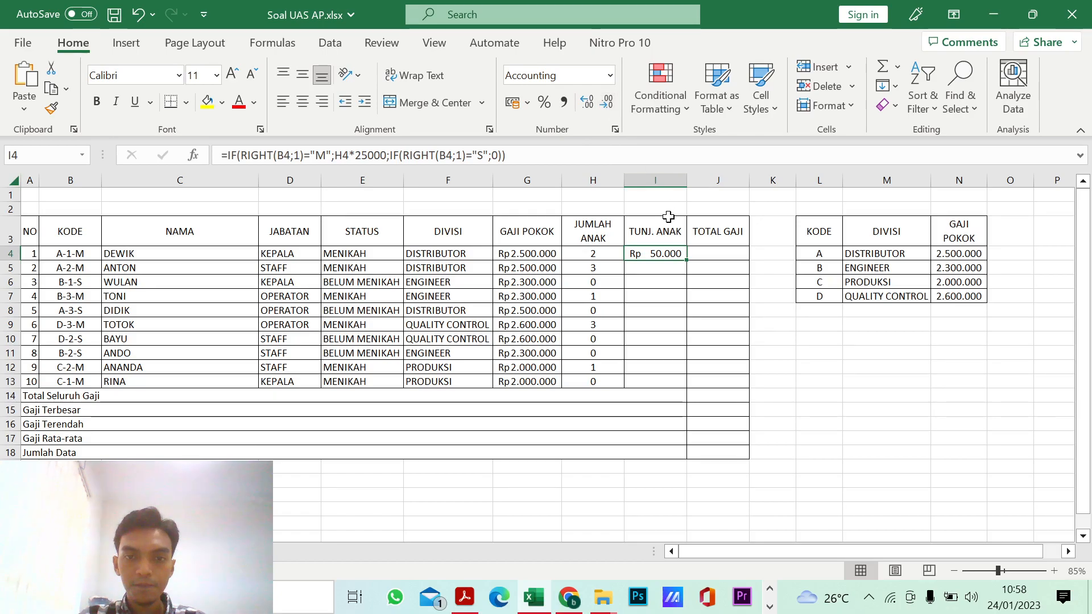
Step: Narrow column I slightly and fill the Tunj. Anak formula down to I13
left_click_drag(687, 180, 682, 182)
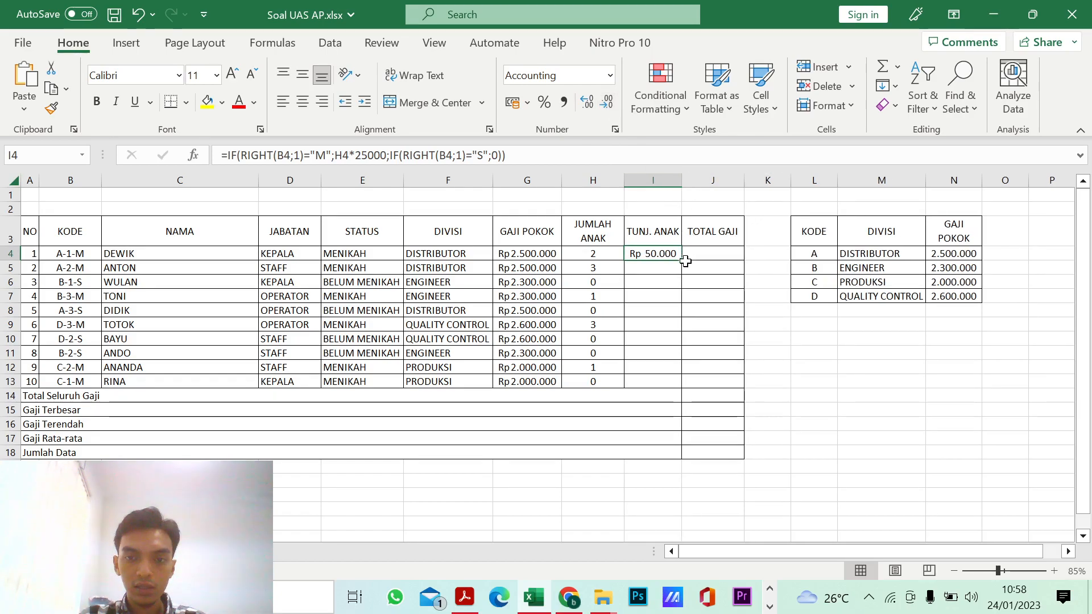
left_click_drag(683, 261, 676, 387)
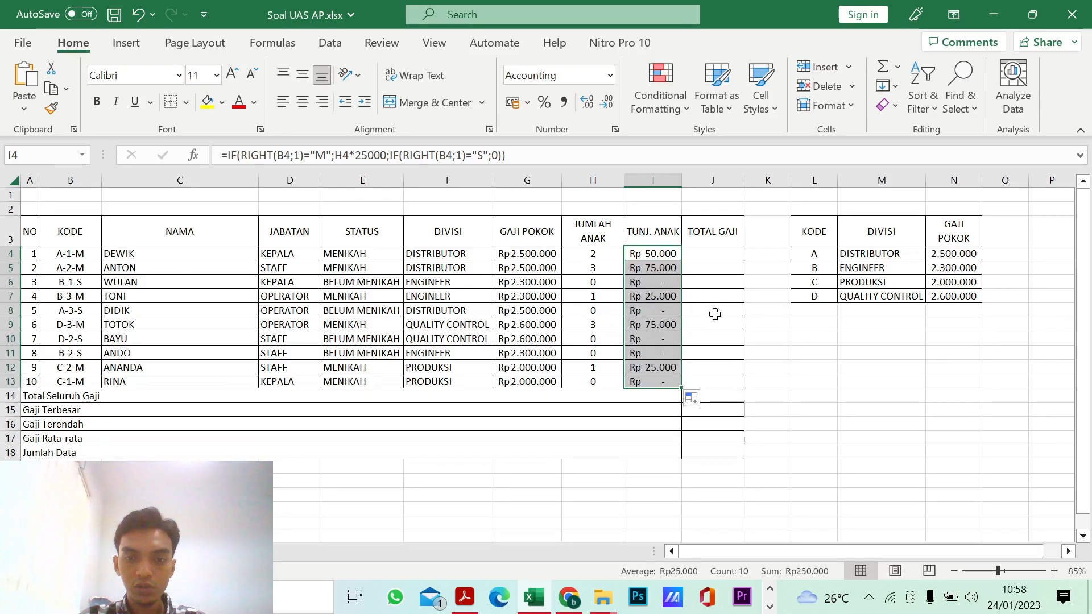
left_click(664, 283)
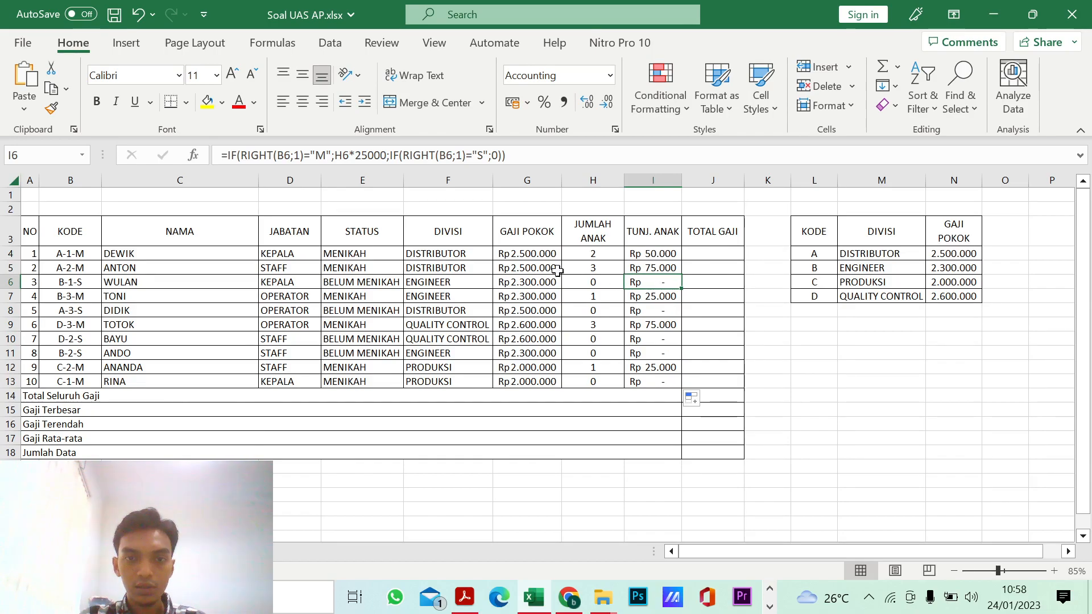
scroll(653, 315, "down", 1)
scroll(655, 315, "up", 1)
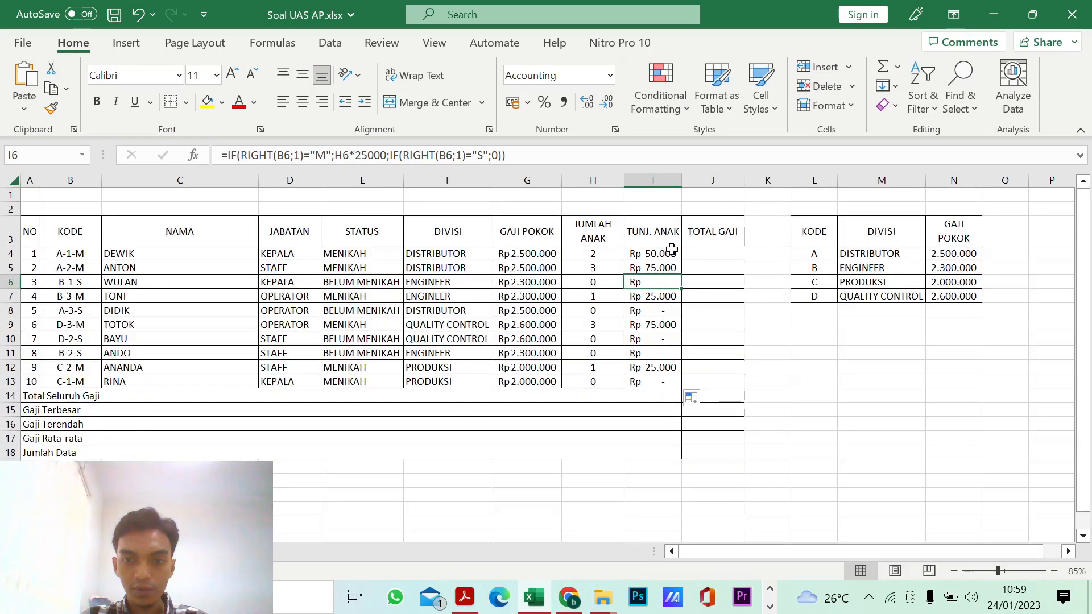
left_click(612, 76)
left_click(733, 336)
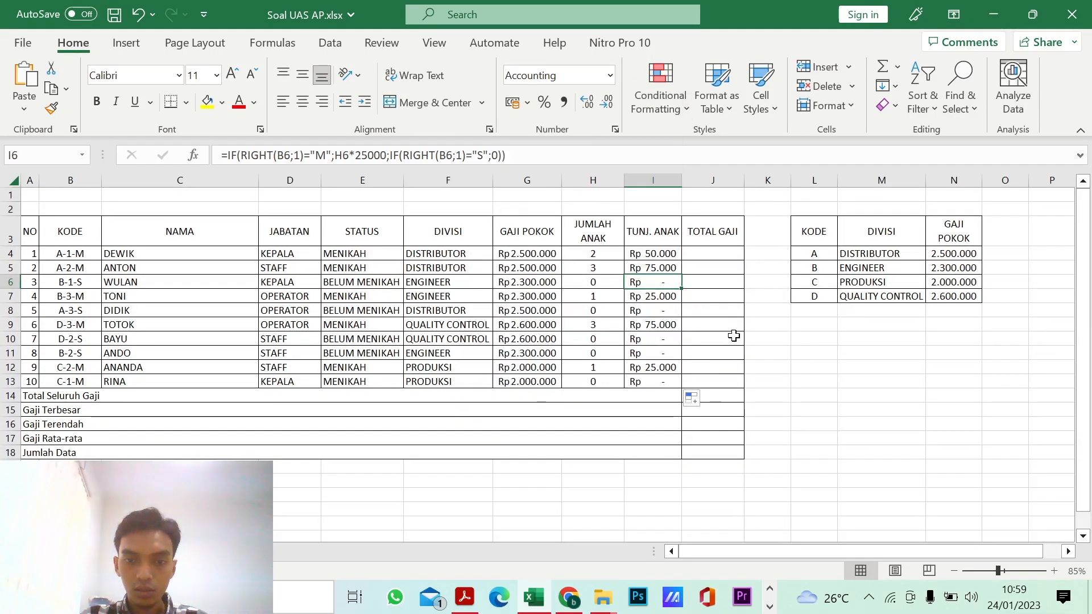
left_click_drag(658, 253, 658, 376)
Step: Check the Total Gaji instruction in the exam PDF and enter =G4+I4 in cell J4 of the workbook
left_click(707, 252)
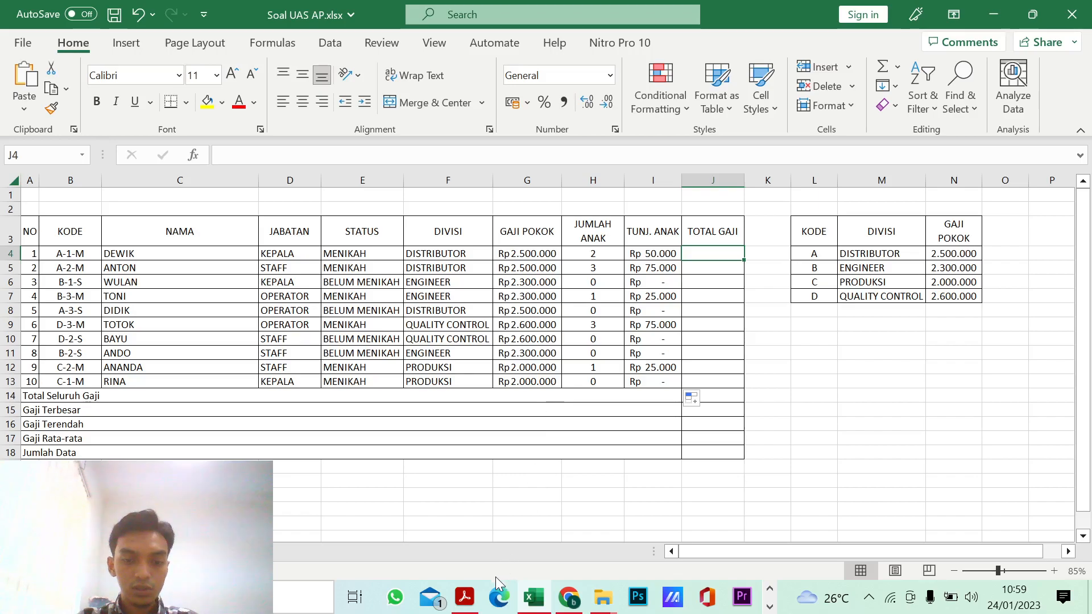
left_click(477, 607)
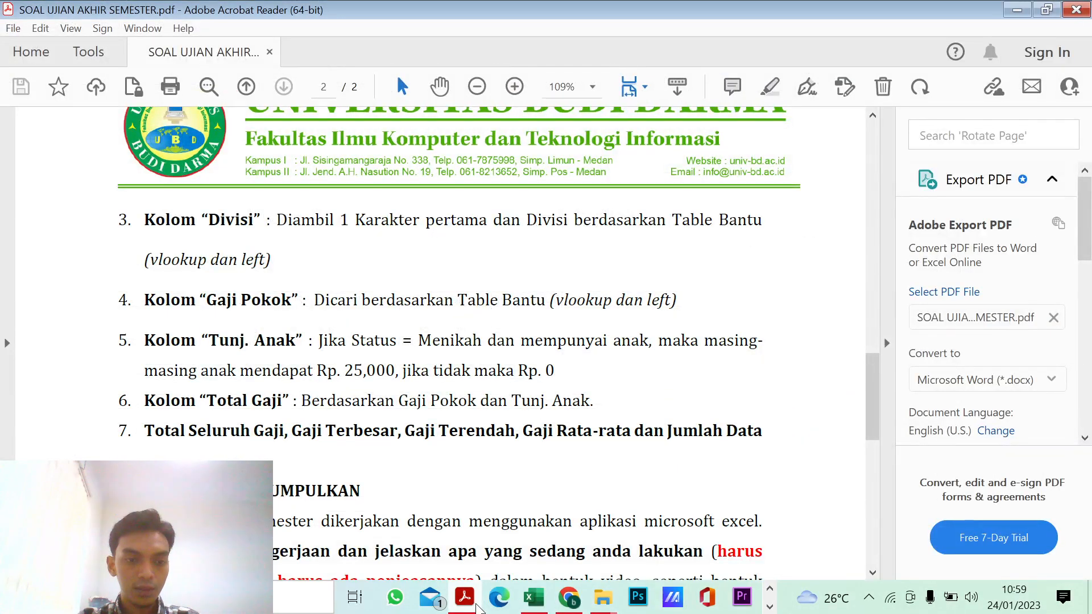
left_click(476, 607)
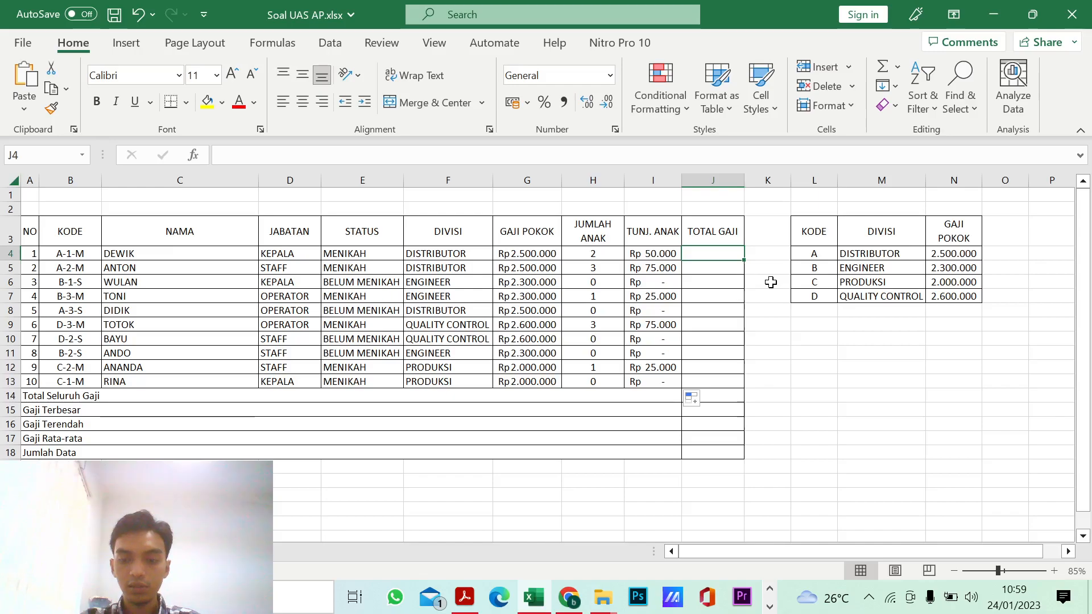
type("=")
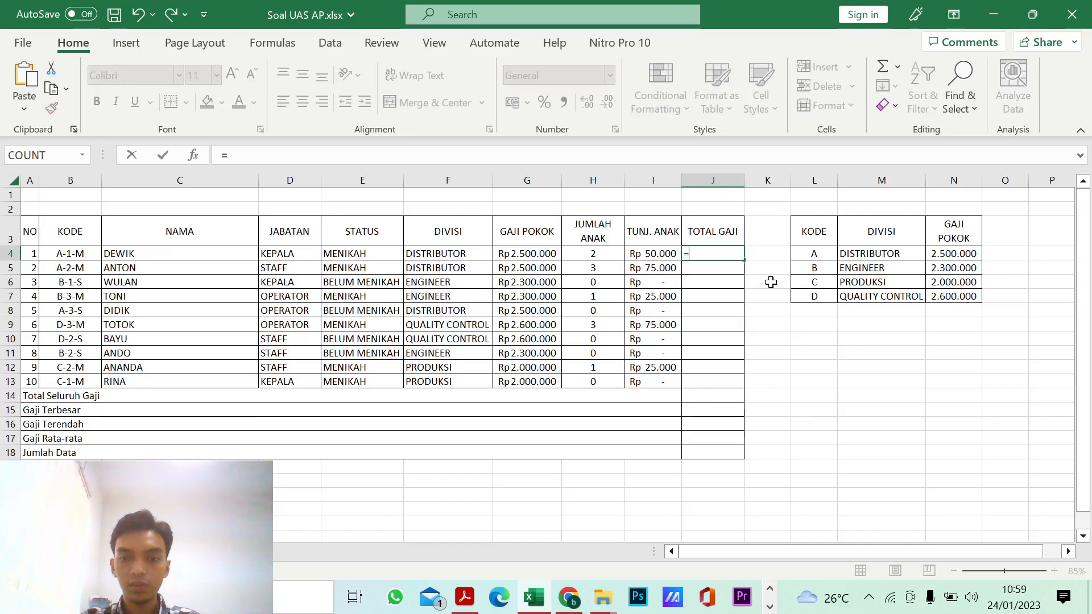
left_click(527, 254)
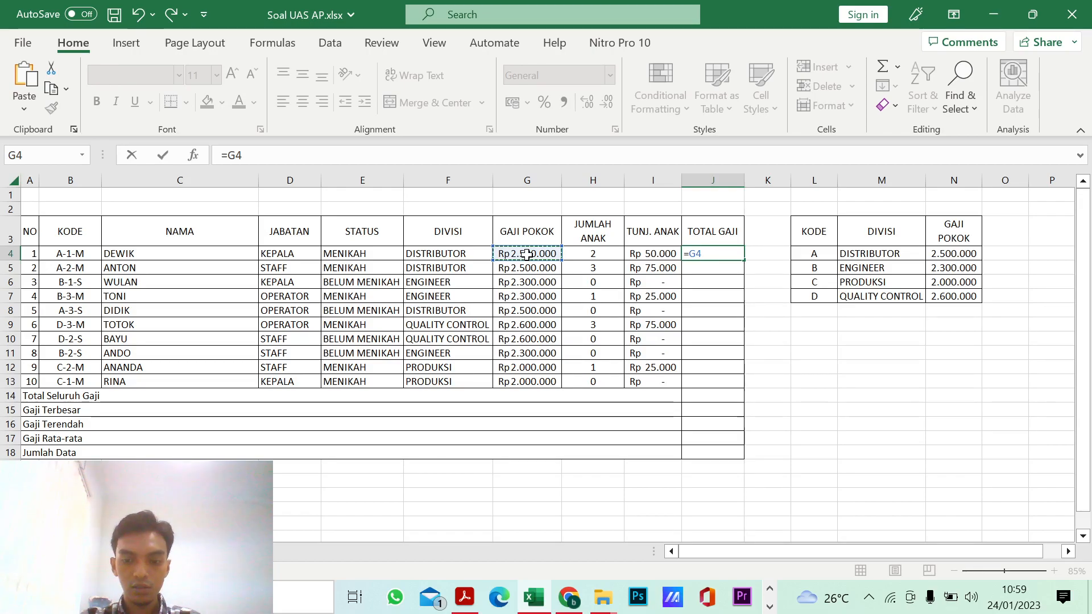
type("+")
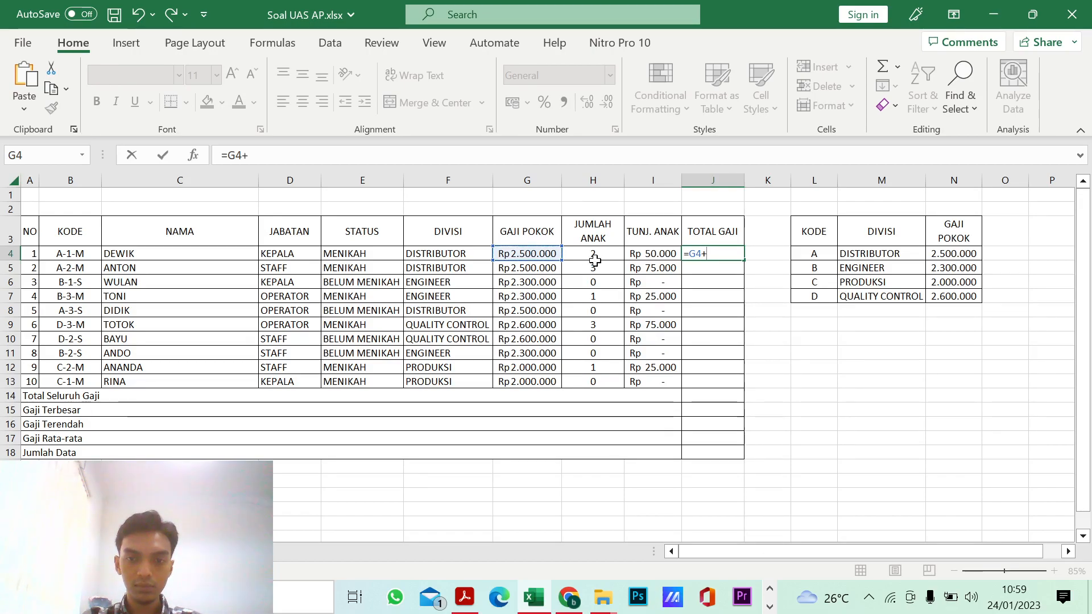
left_click(646, 254)
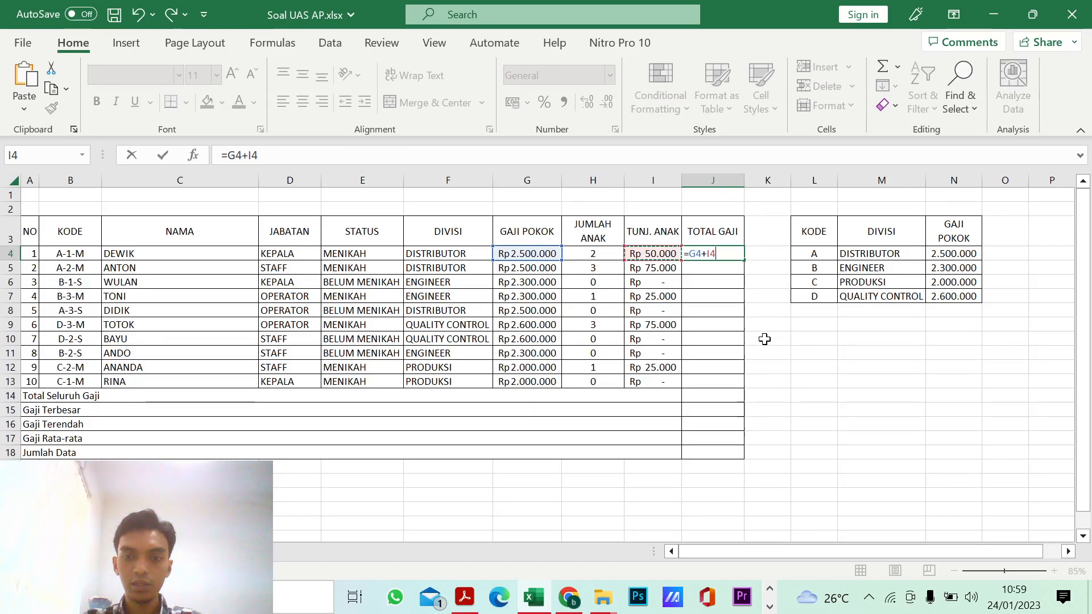
key("Return")
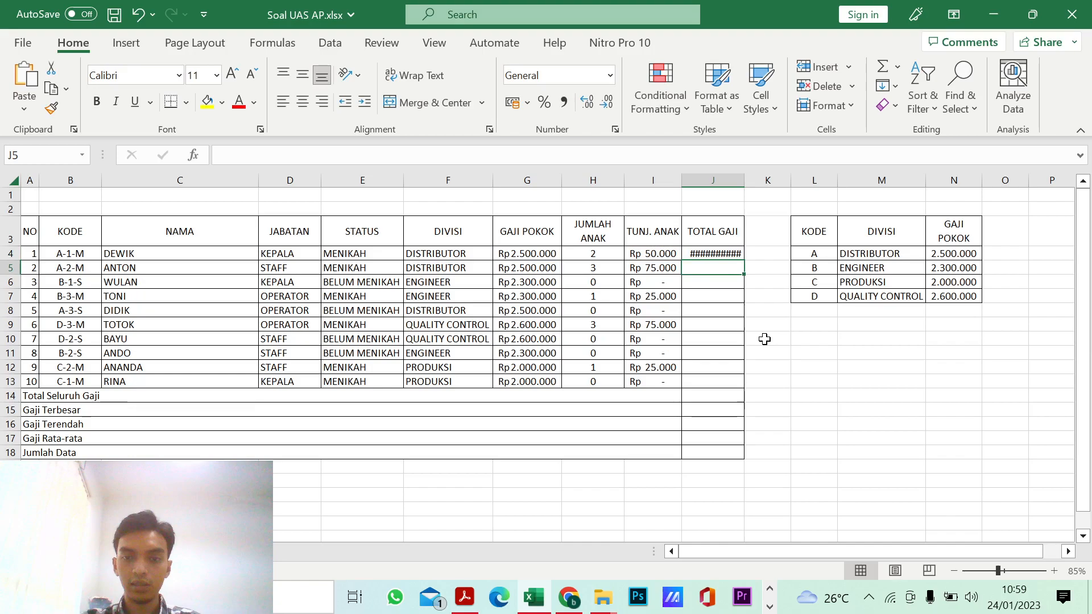
Step: Autofit column J and fill the Total Gaji formula from J4 down to J13
double_click(743, 179)
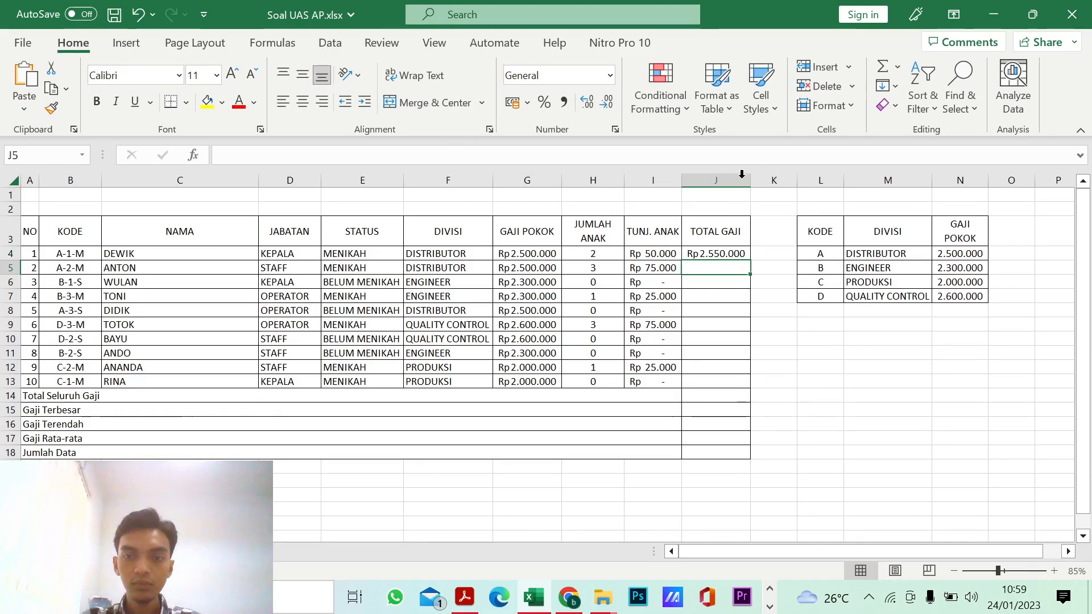
left_click(737, 251)
left_click_drag(750, 262, 751, 389)
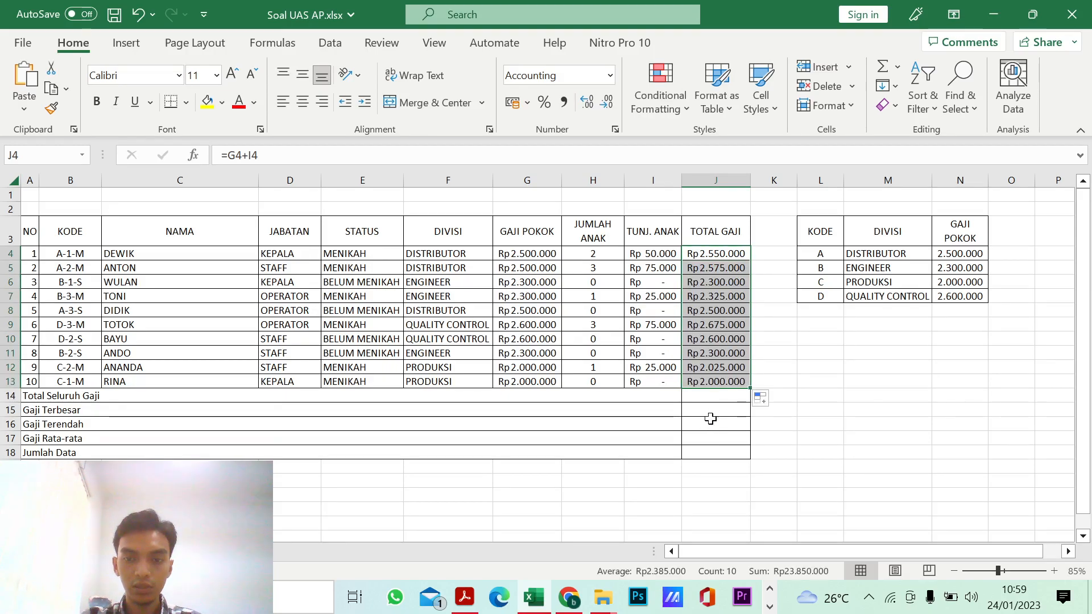
Step: Check the summary-row instruction in the exam PDF and enter =SUM(J4:J13) in J14 for Total Seluruh Gaji
left_click(718, 397)
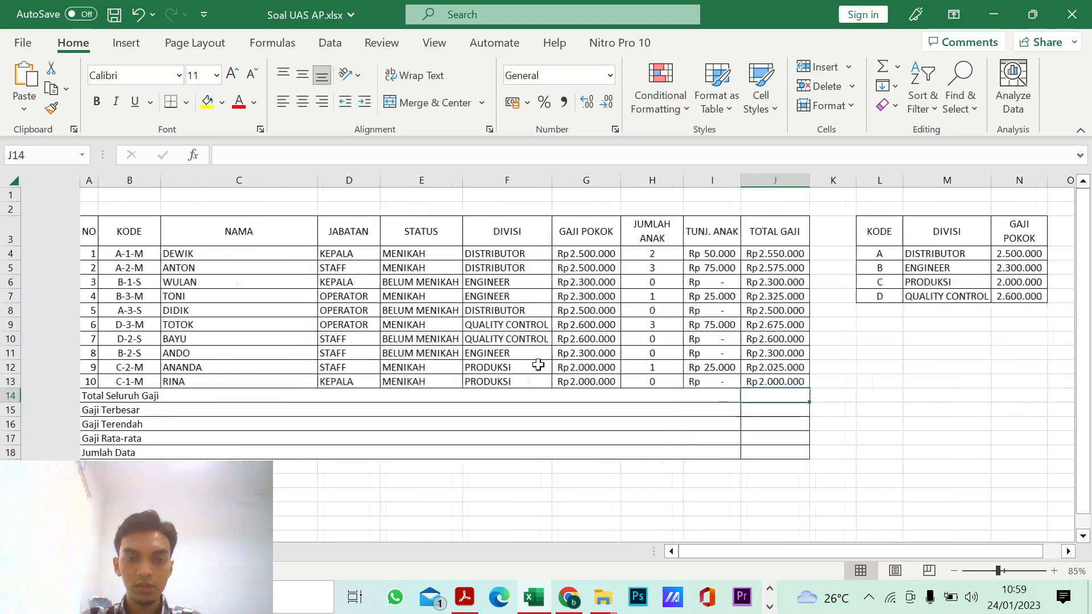
scroll(497, 324, "down", 1)
scroll(496, 324, "up", 1)
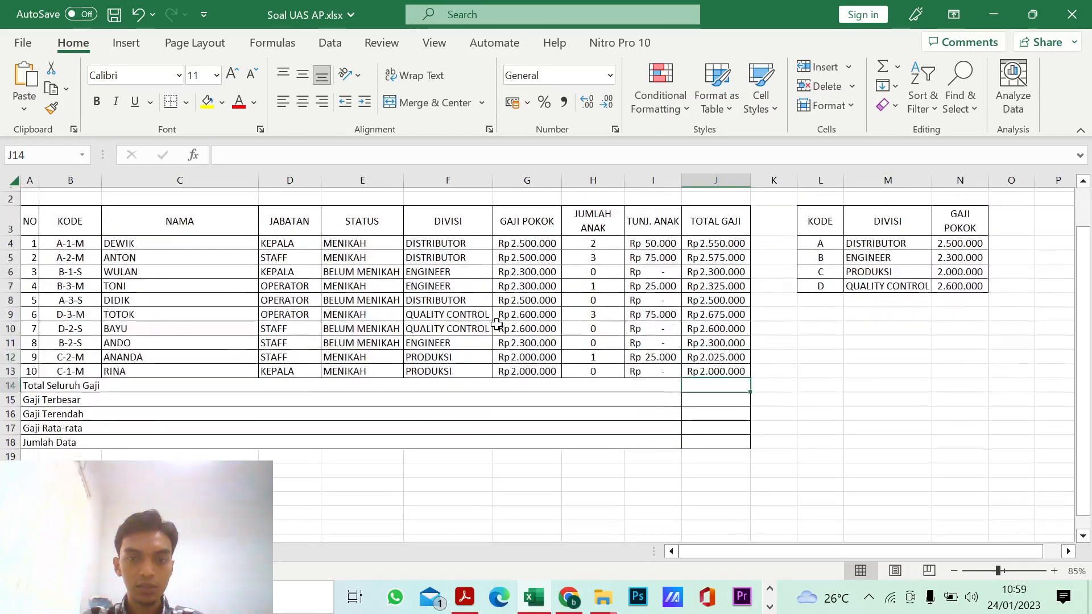
scroll(393, 407, "up", 1)
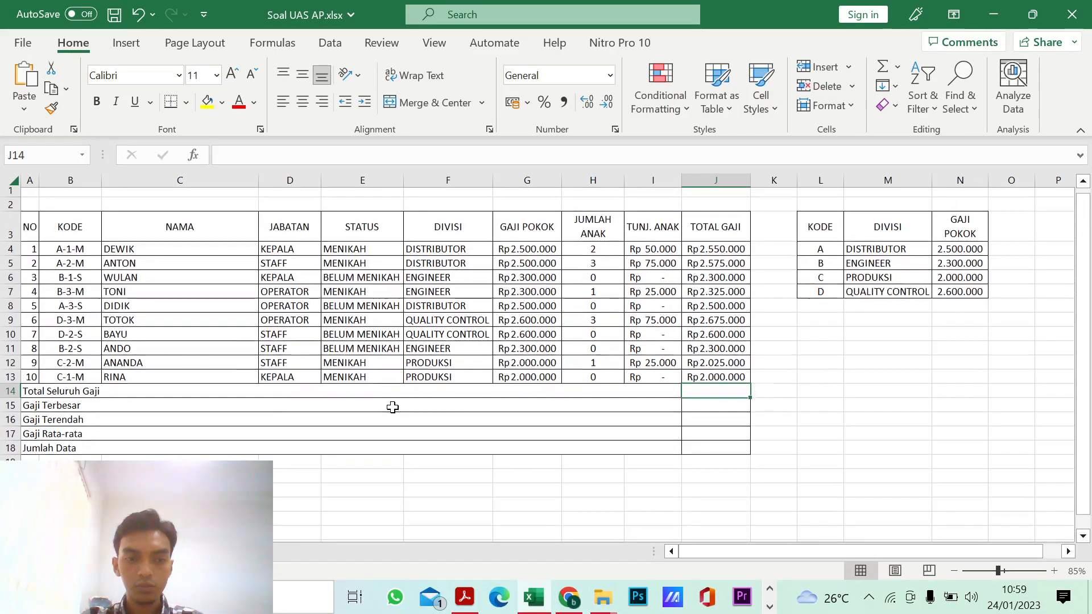
left_click(468, 601)
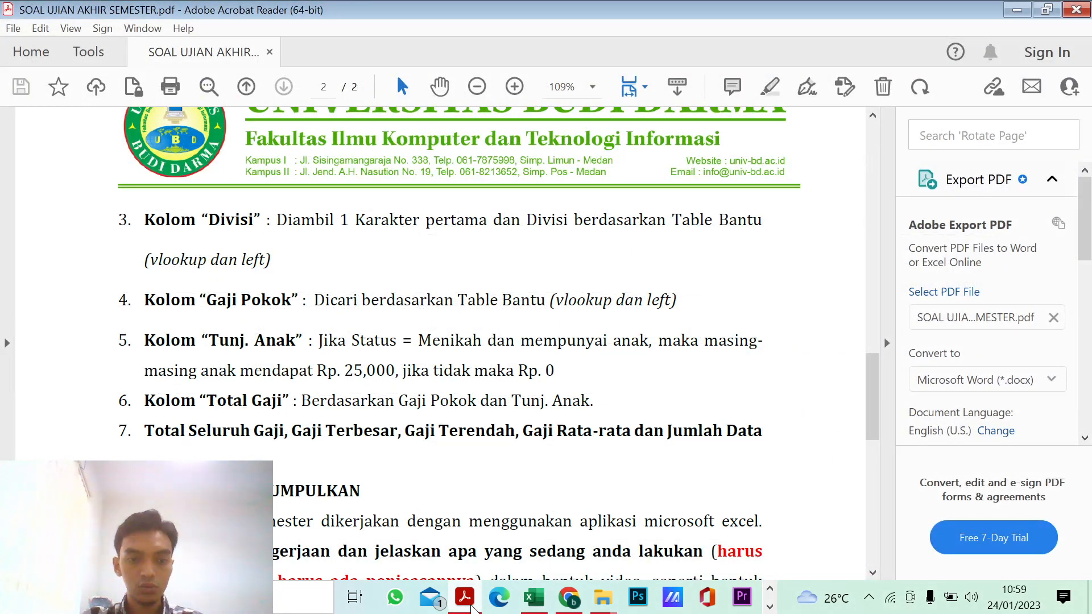
left_click(471, 606)
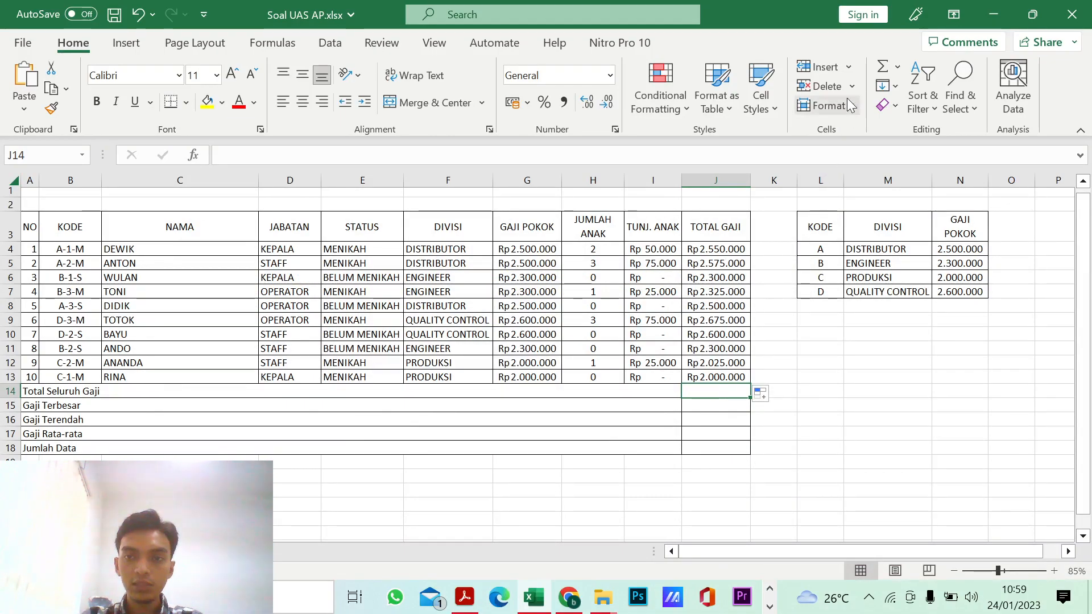
left_click(884, 69)
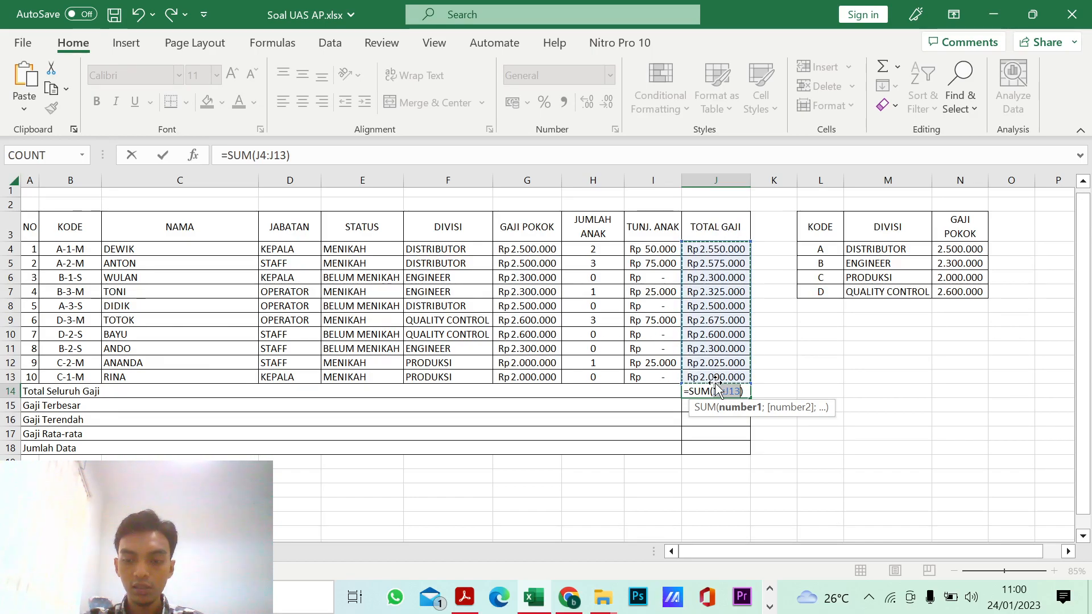
key("Return")
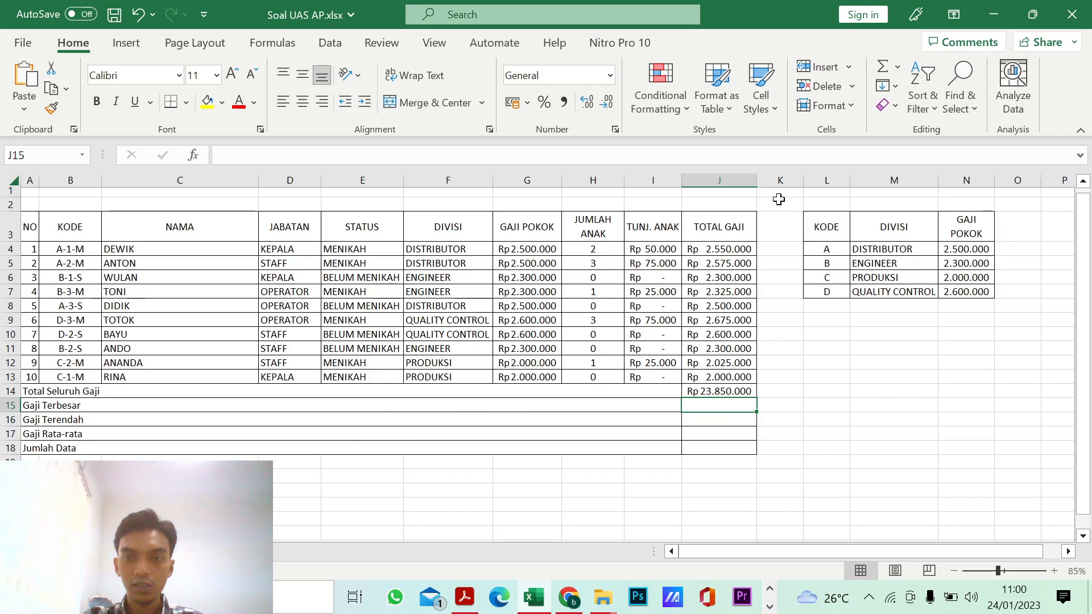
Step: Enter =MAX(J4:J13) in J15 for Gaji Terbesar, leaving the total row out of the range
left_click(898, 68)
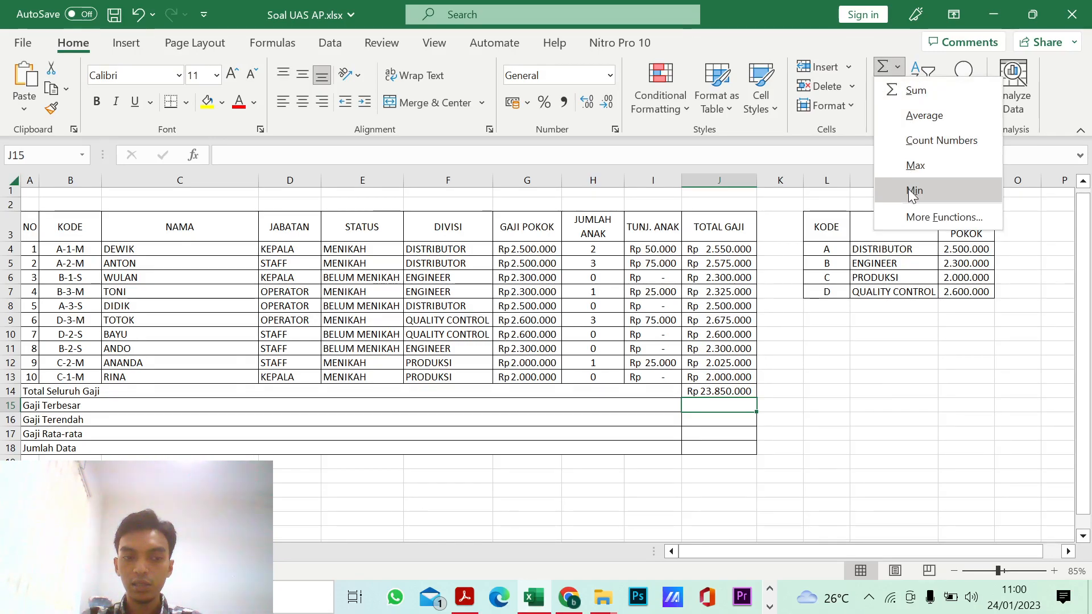
left_click(915, 166)
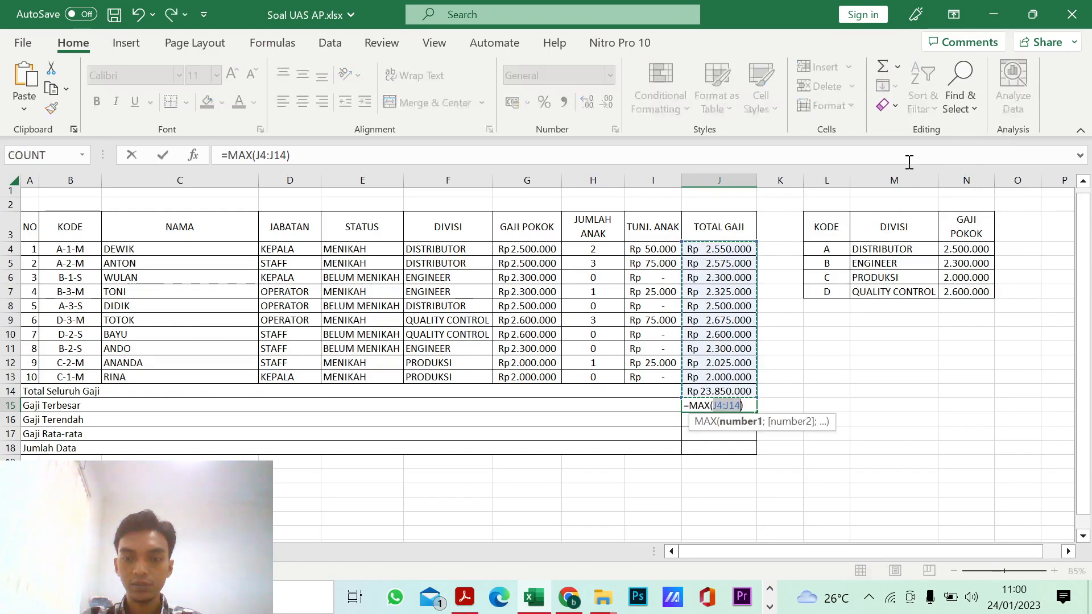
left_click_drag(716, 250, 709, 375)
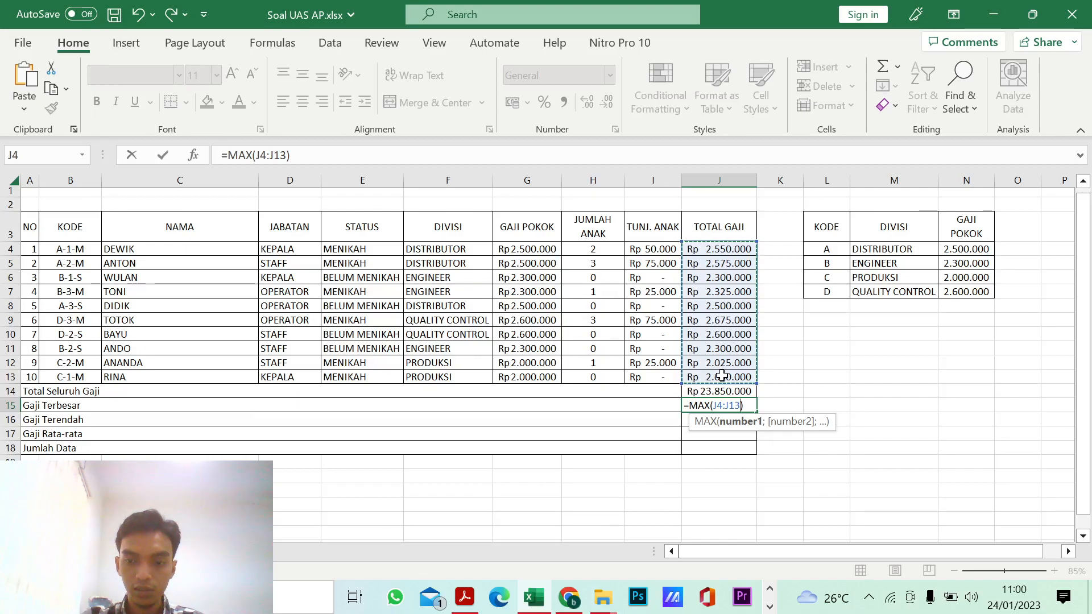
key("Return")
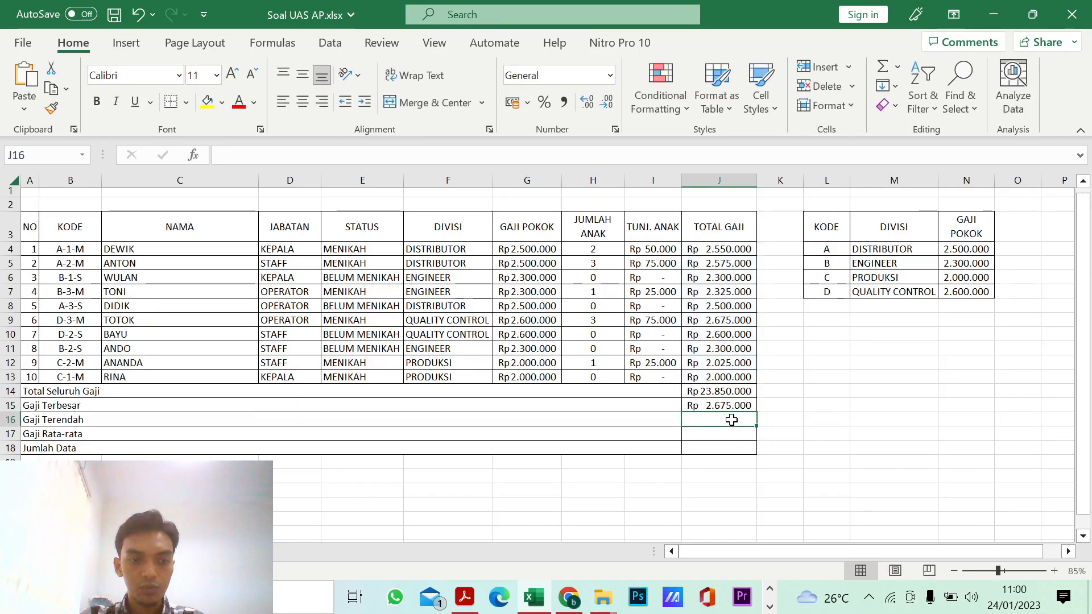
Step: Enter =MIN(J4:J13) in J16 for Gaji Terendah, using only the employees' Total Gaji cells
left_click(899, 66)
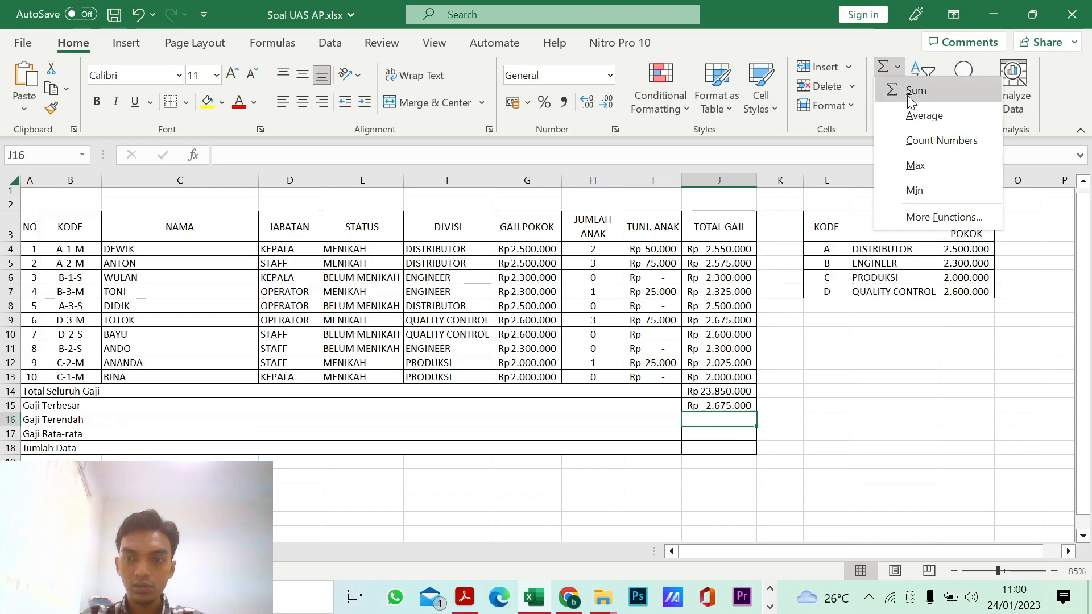
left_click(911, 189)
left_click_drag(712, 250, 712, 371)
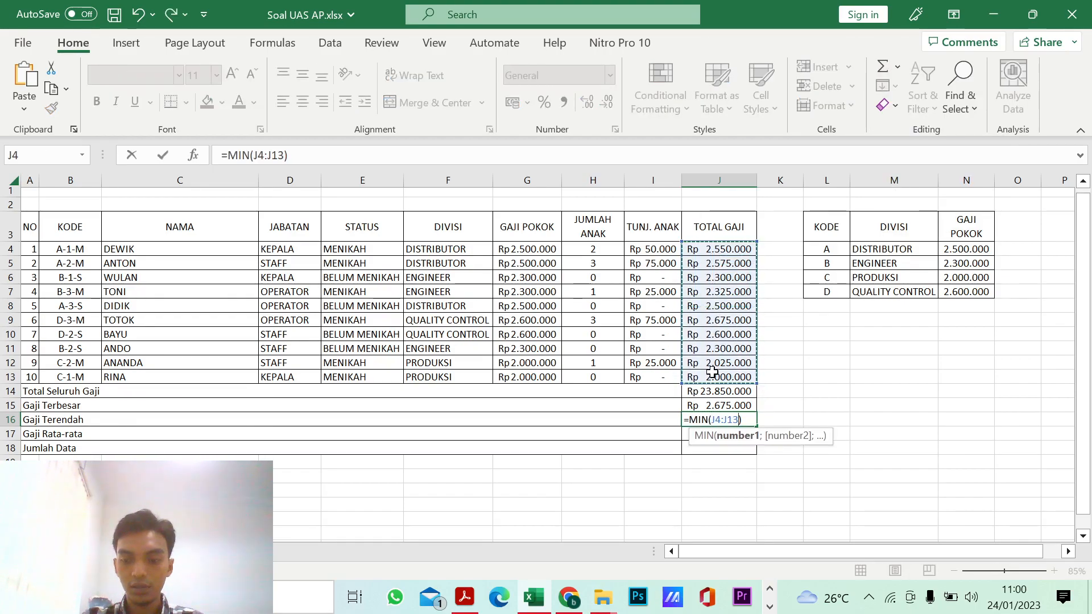
key("Return")
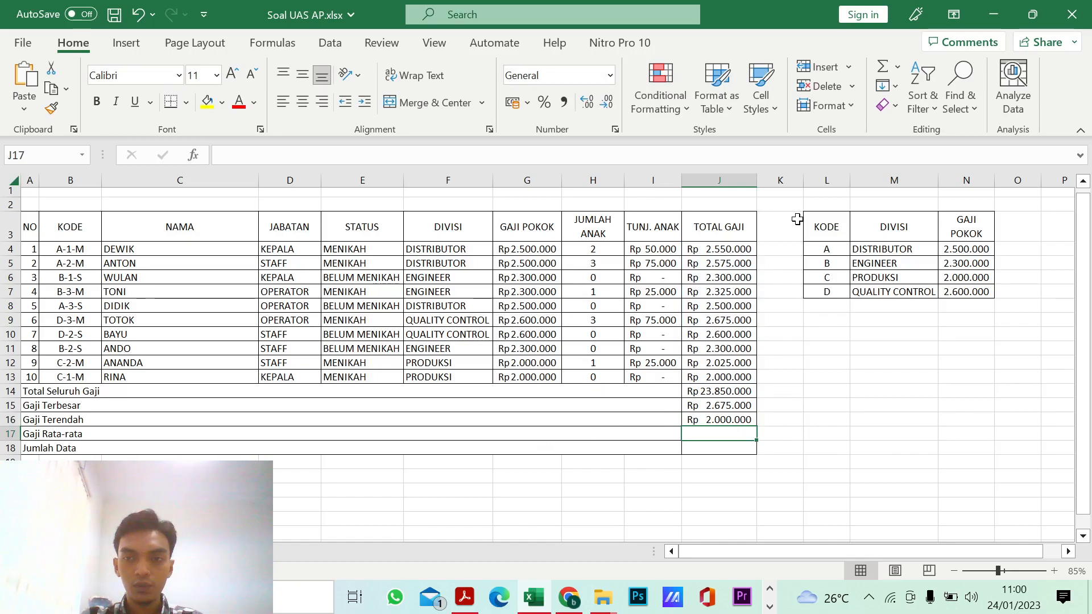
Step: Calculate Gaji Rata-rata in J17 with the Average function over J4:J13
left_click(897, 66)
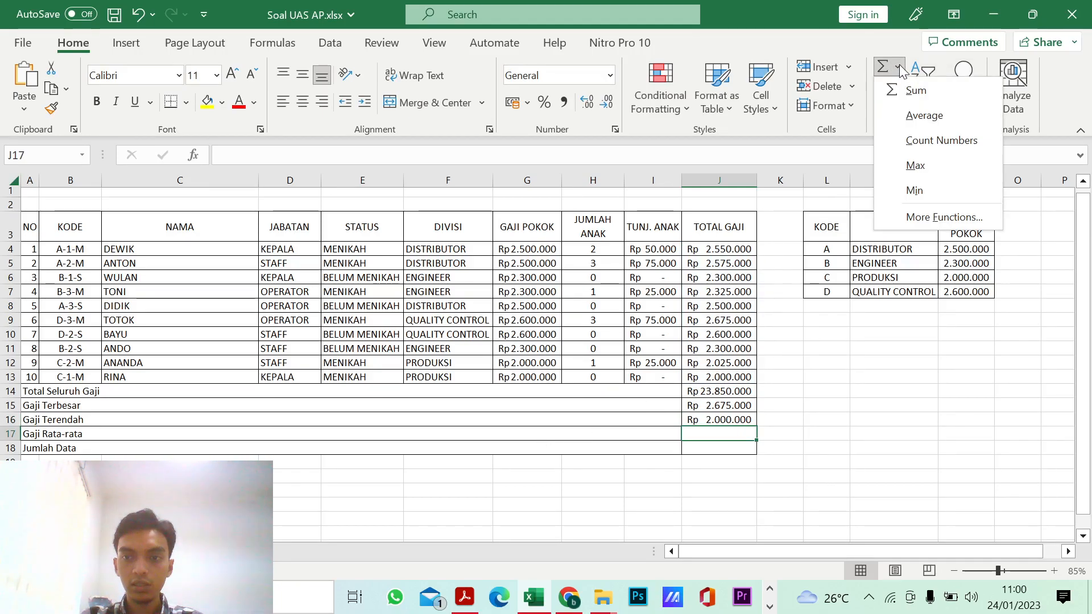
left_click(920, 117)
left_click_drag(744, 249, 722, 377)
key("Return")
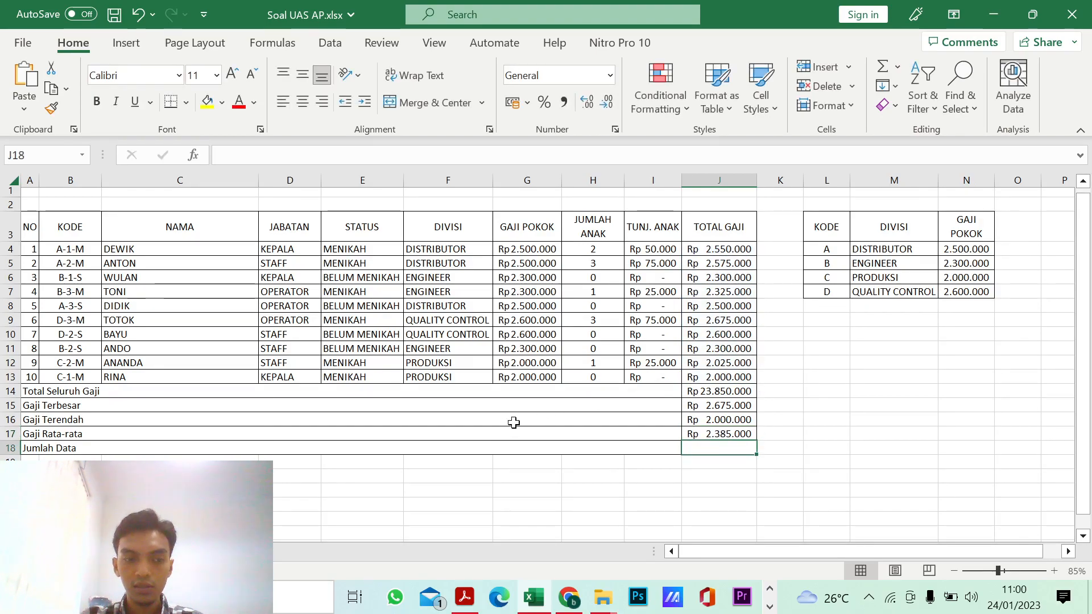
Step: Enter =COUNT(J4:J13) in J18 for Jumlah Data and select the cell to review its formula
left_click(897, 66)
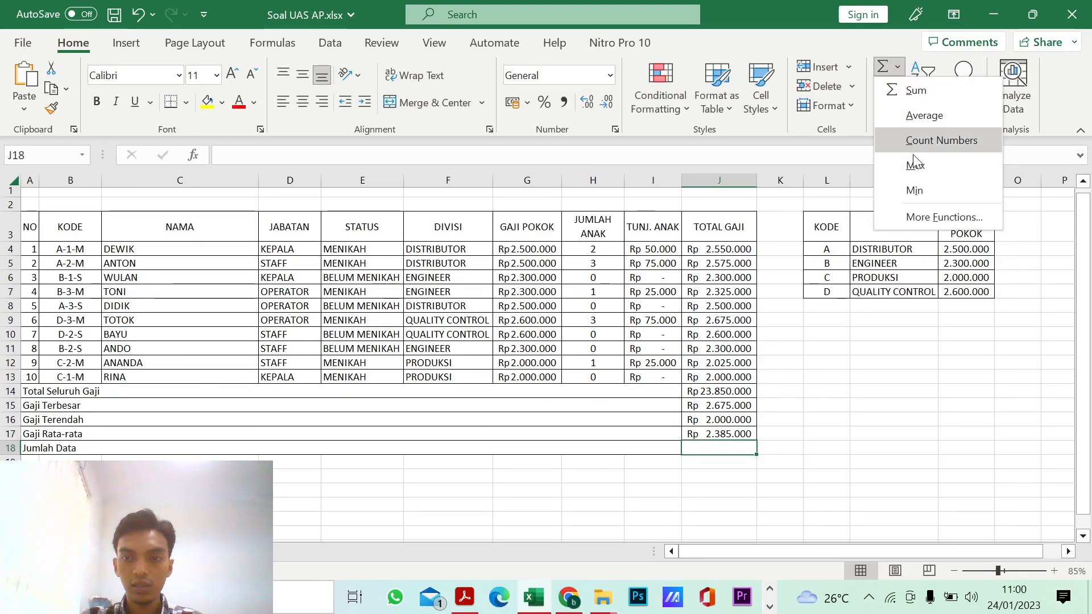
left_click(916, 149)
left_click_drag(701, 255, 709, 381)
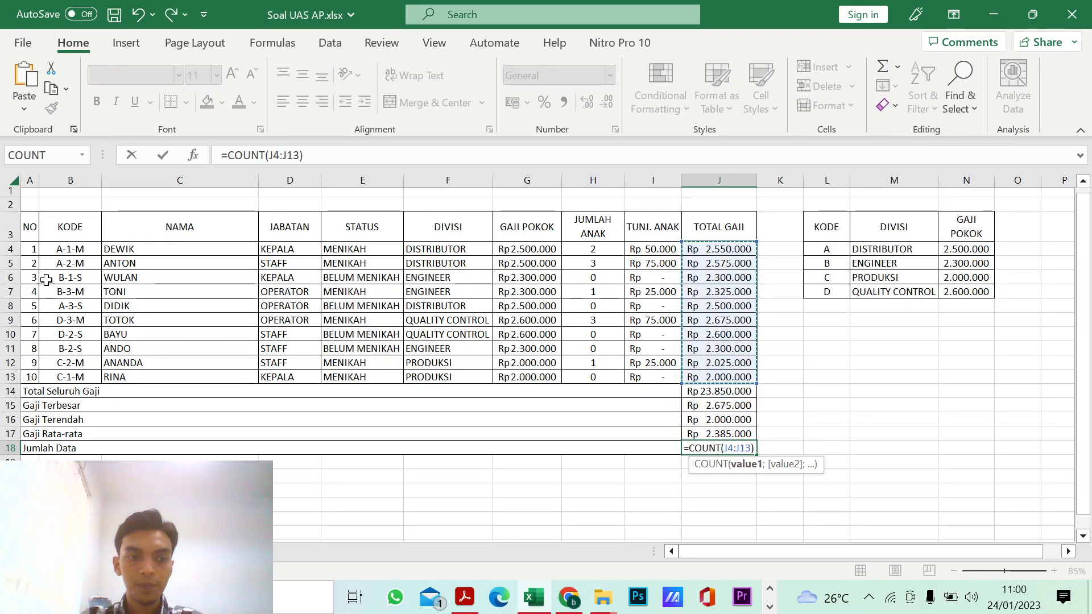
left_click_drag(32, 249, 33, 378)
left_click_drag(70, 249, 70, 377)
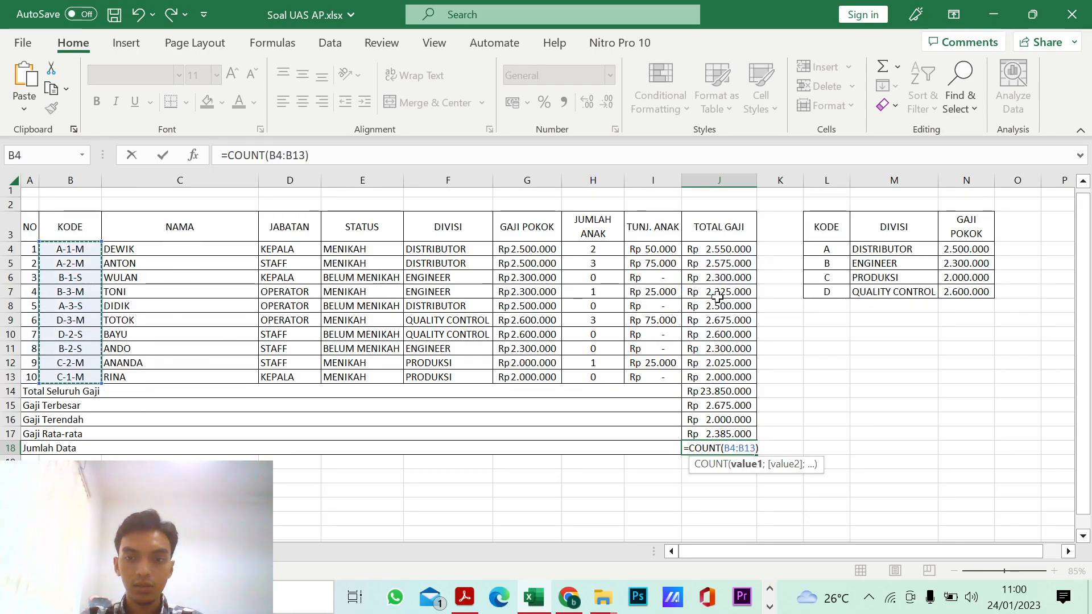
left_click_drag(718, 250, 720, 376)
key("Return")
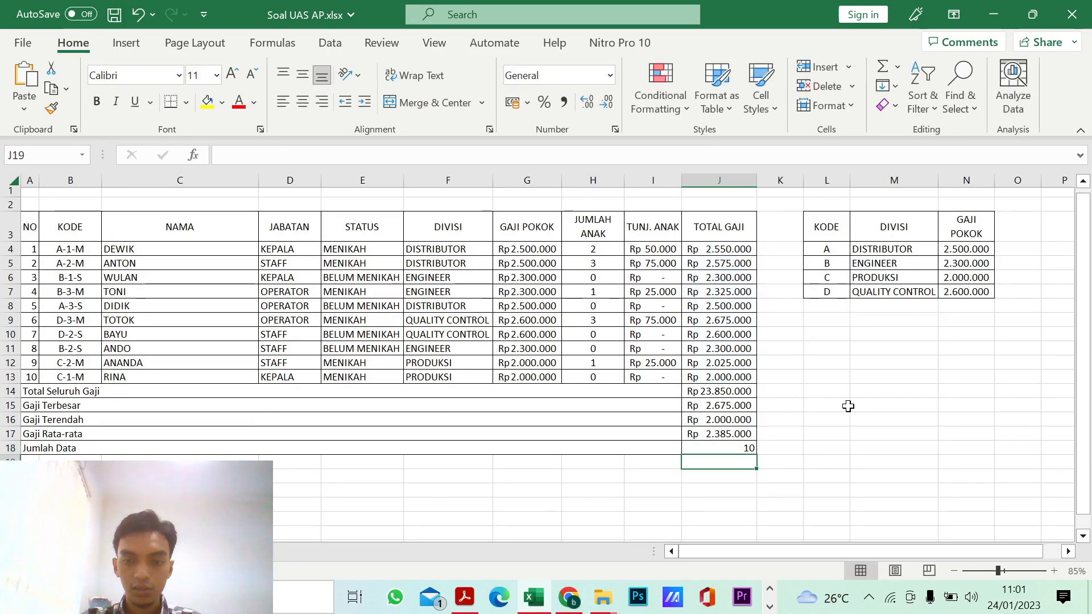
left_click(746, 450)
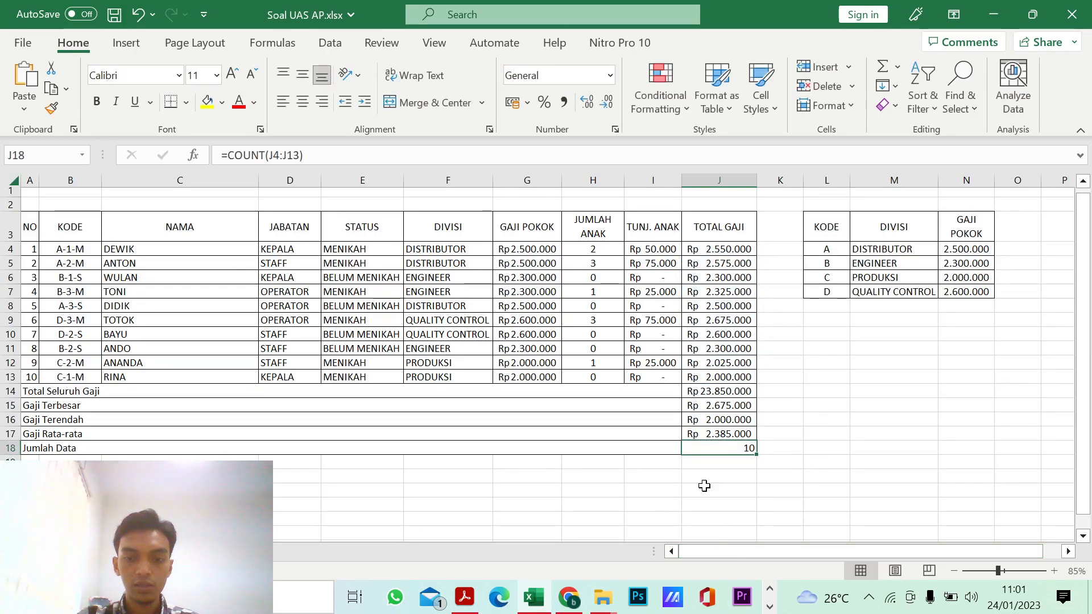
scroll(668, 470, "down", 1)
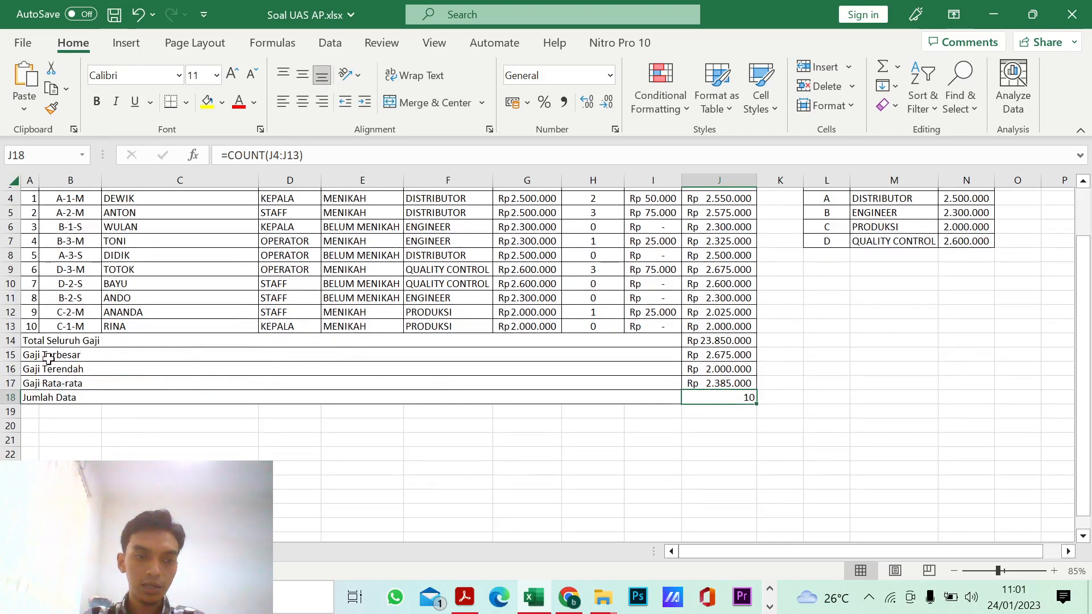
Step: Insert a blank row above the last employee in row 13 and enter 12 in J13 to test the summary formulas
scroll(182, 348, "up", 1)
left_click(6, 382)
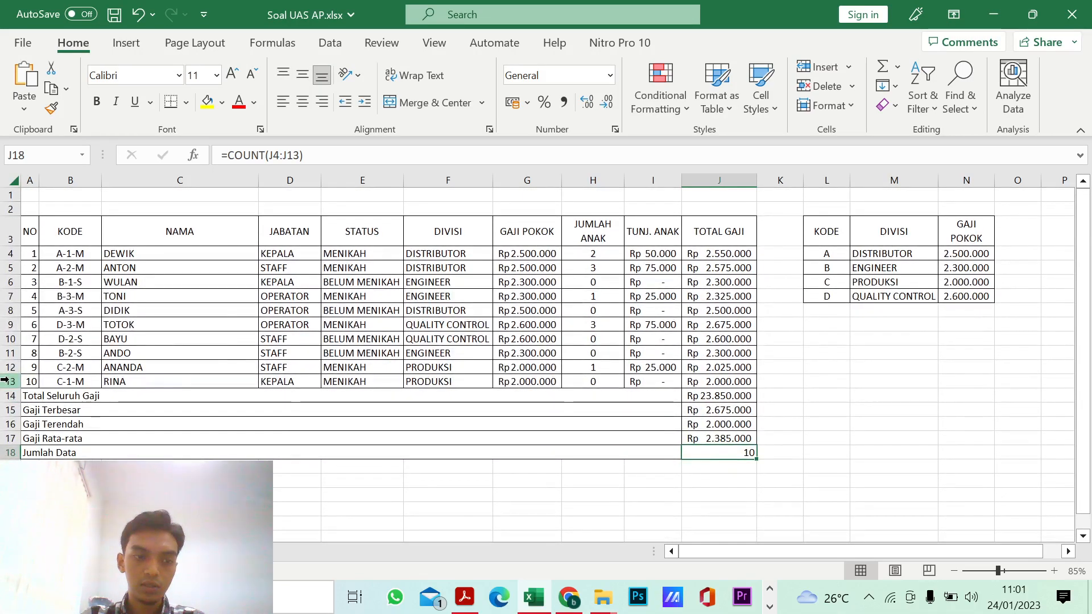
right_click(6, 381)
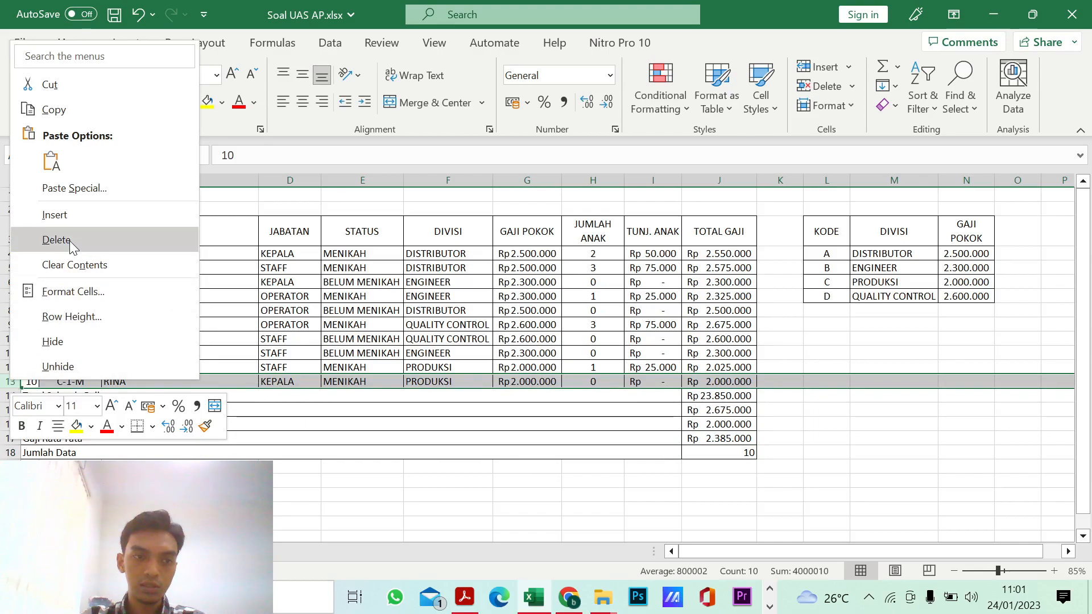
left_click(71, 222)
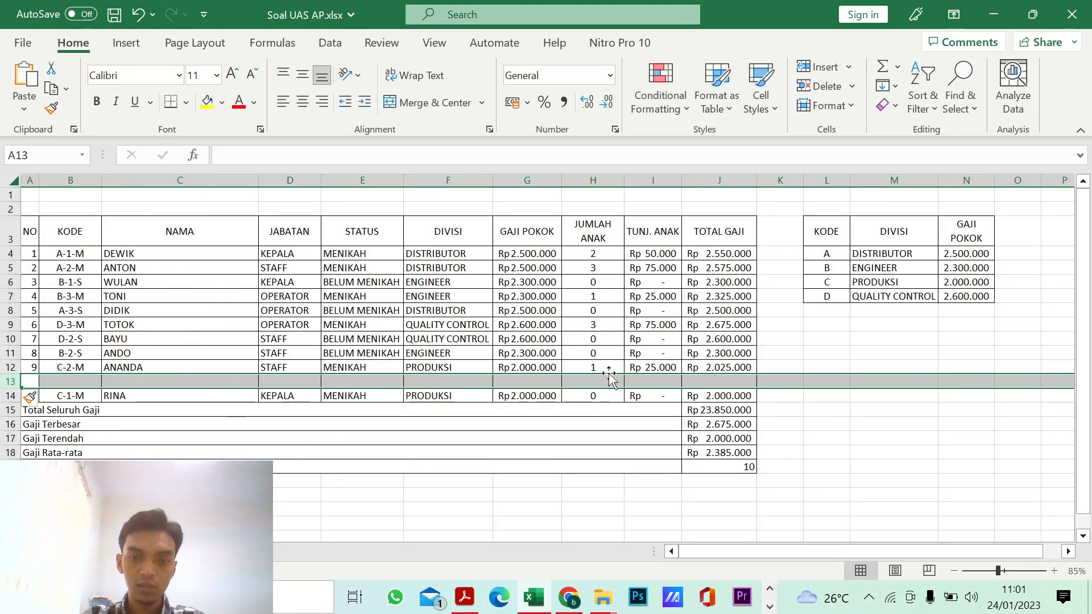
left_click(713, 381)
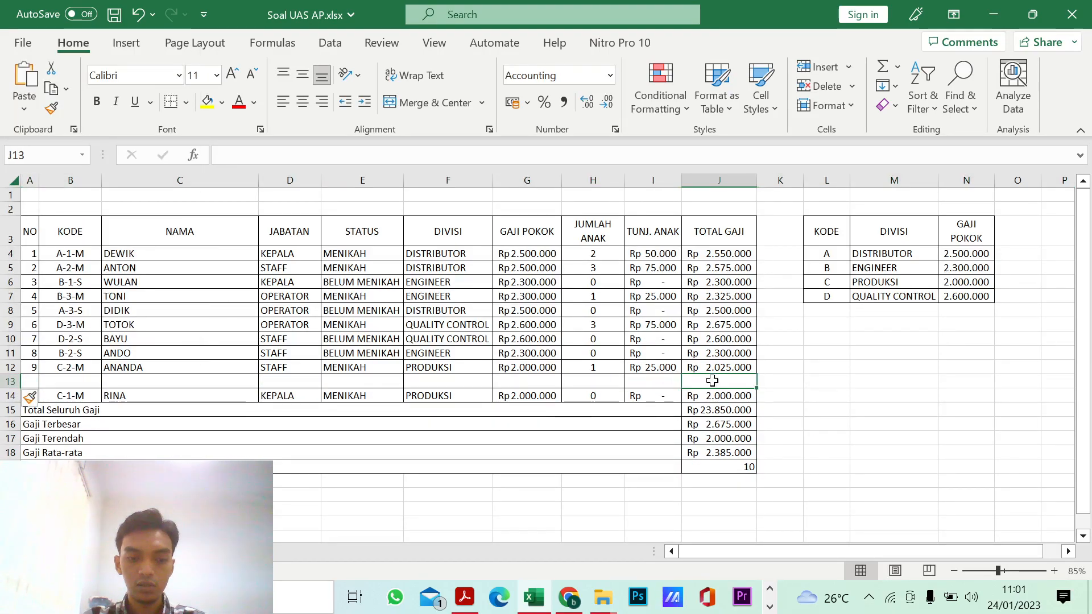
type("12")
key("Return")
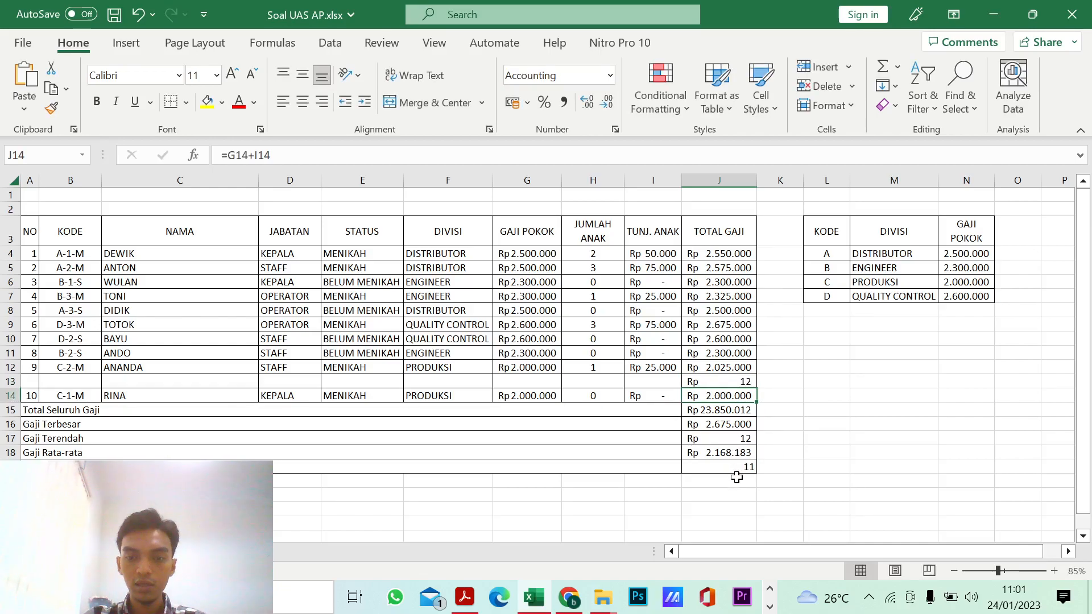
Step: Undo the test entry in J13 and the insertion of the blank row 13
key("ctrl+z")
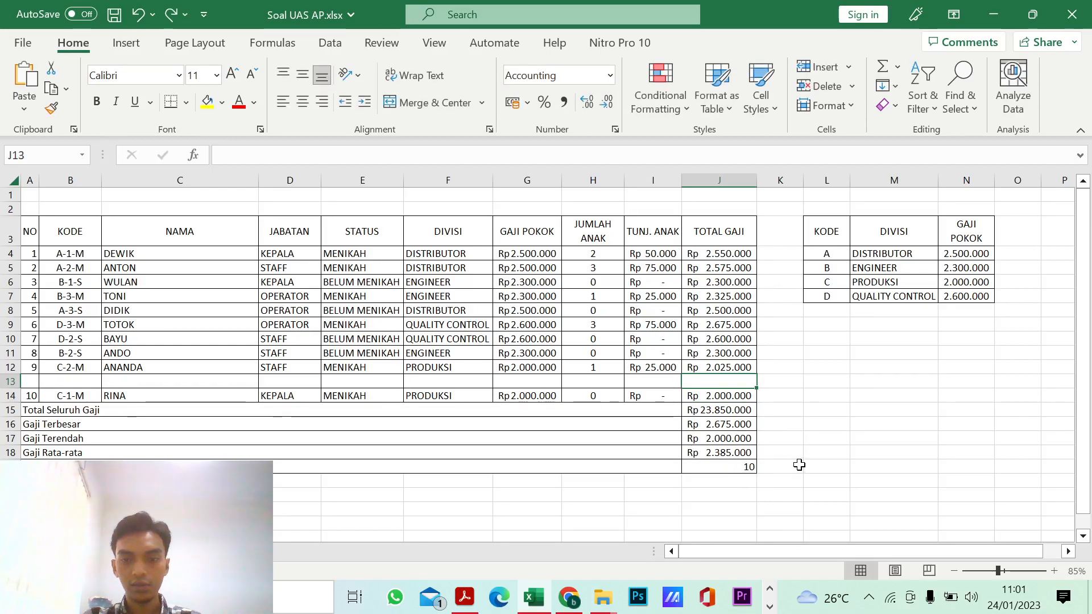
left_click(806, 452)
key("ctrl+z")
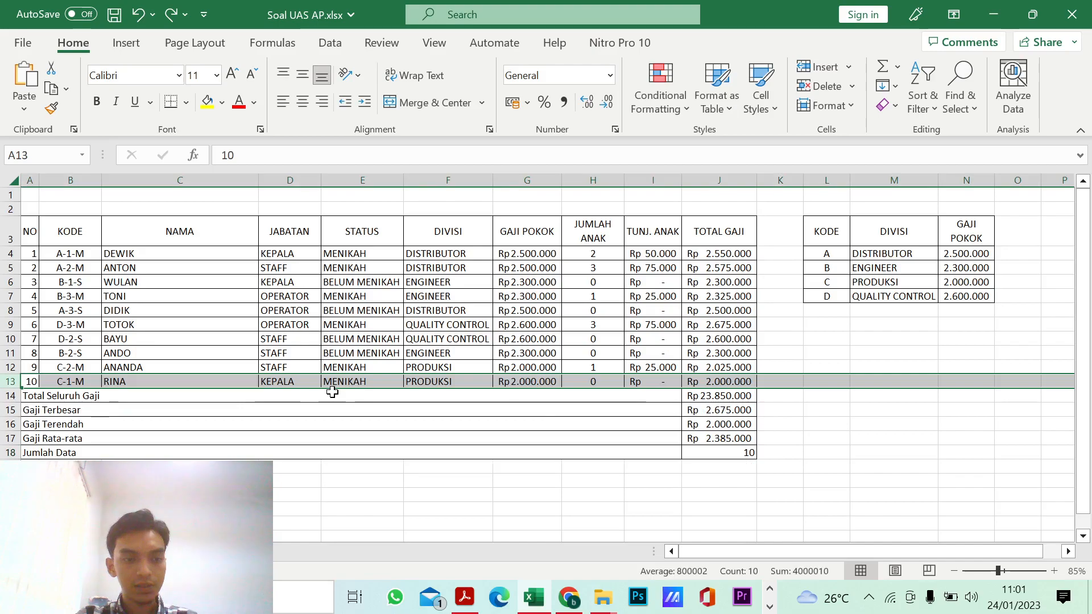
left_click(795, 397)
scroll(647, 481, "down", 1)
scroll(647, 480, "up", 1)
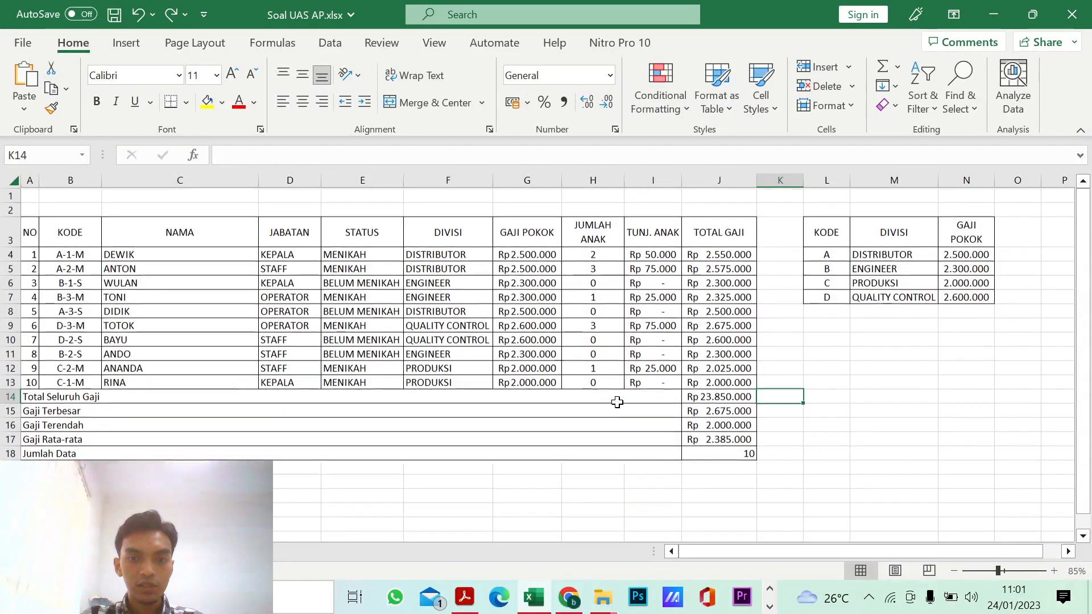
Step: Make the salary table's header row A3:J3, from NO to TOTAL GAJI, bold
left_click(34, 240)
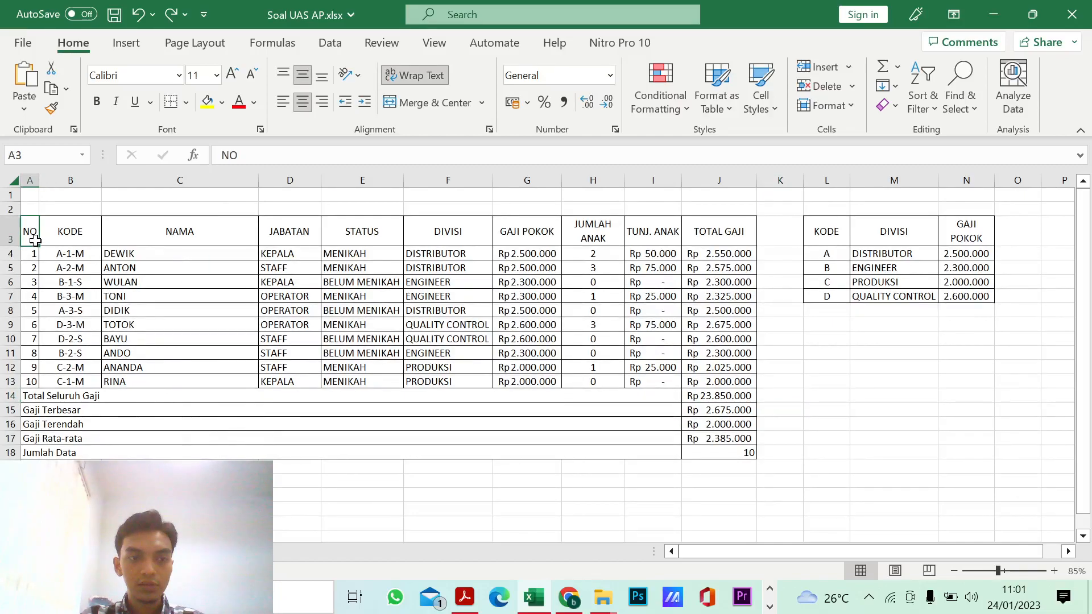
left_click(716, 237, "shift")
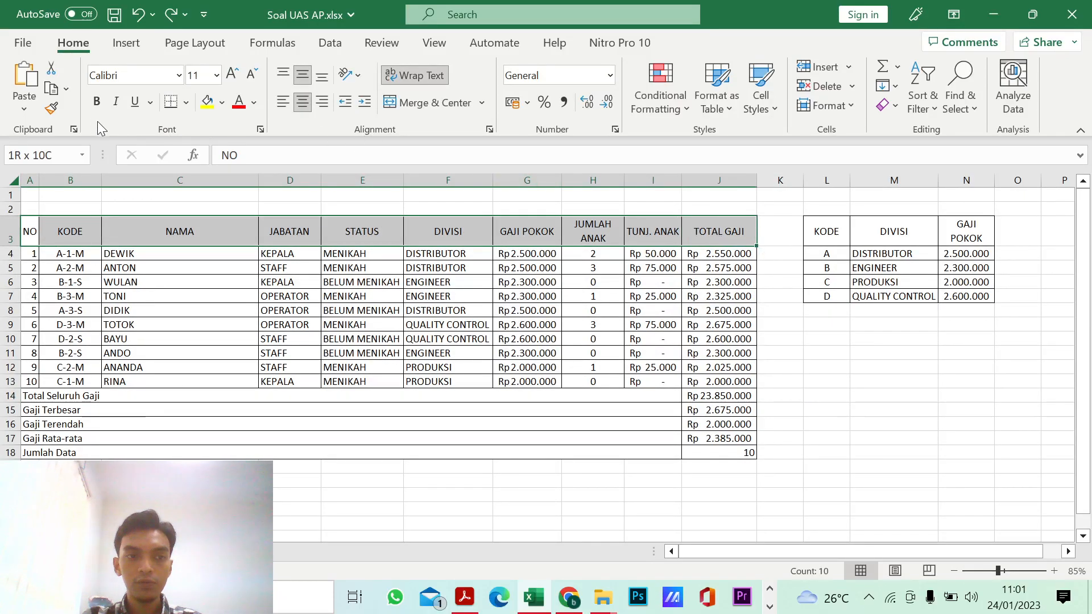
left_click(96, 102)
left_click(217, 324)
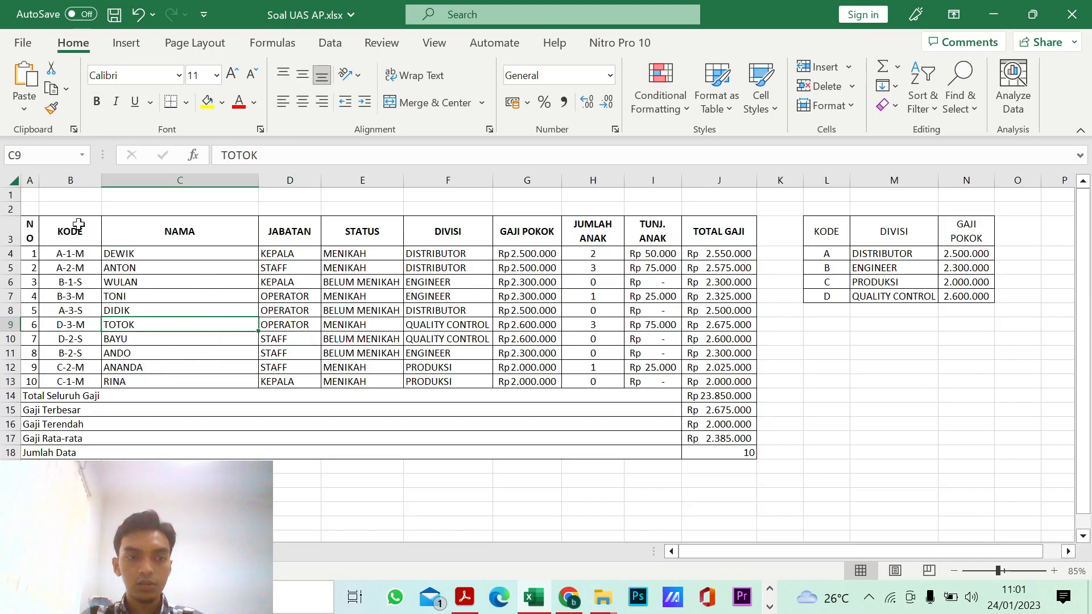
Step: Adjust the width of column A to fit the bold NO header on one line
double_click(35, 184)
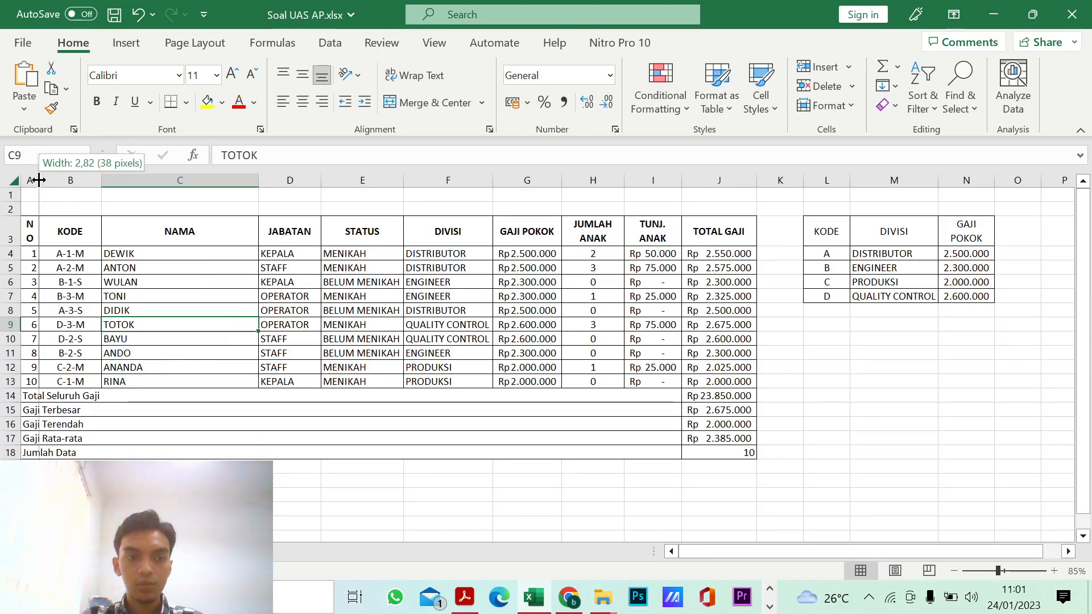